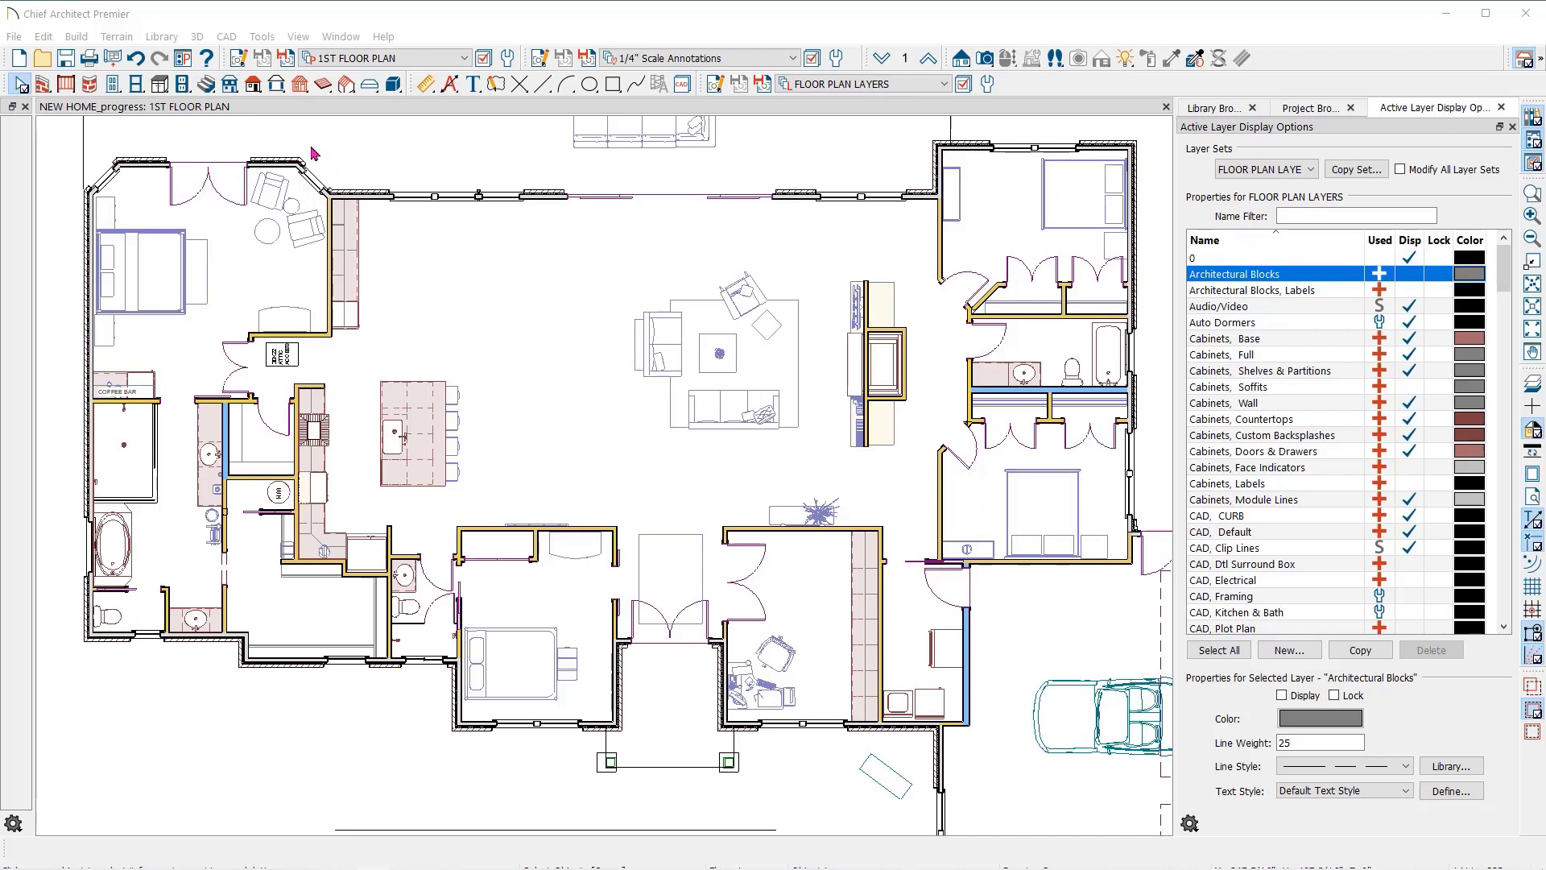
# Step: Draw a walkthrough path from the front entry, curving up through the great room to the upper left
pyautogui.click(197, 37)
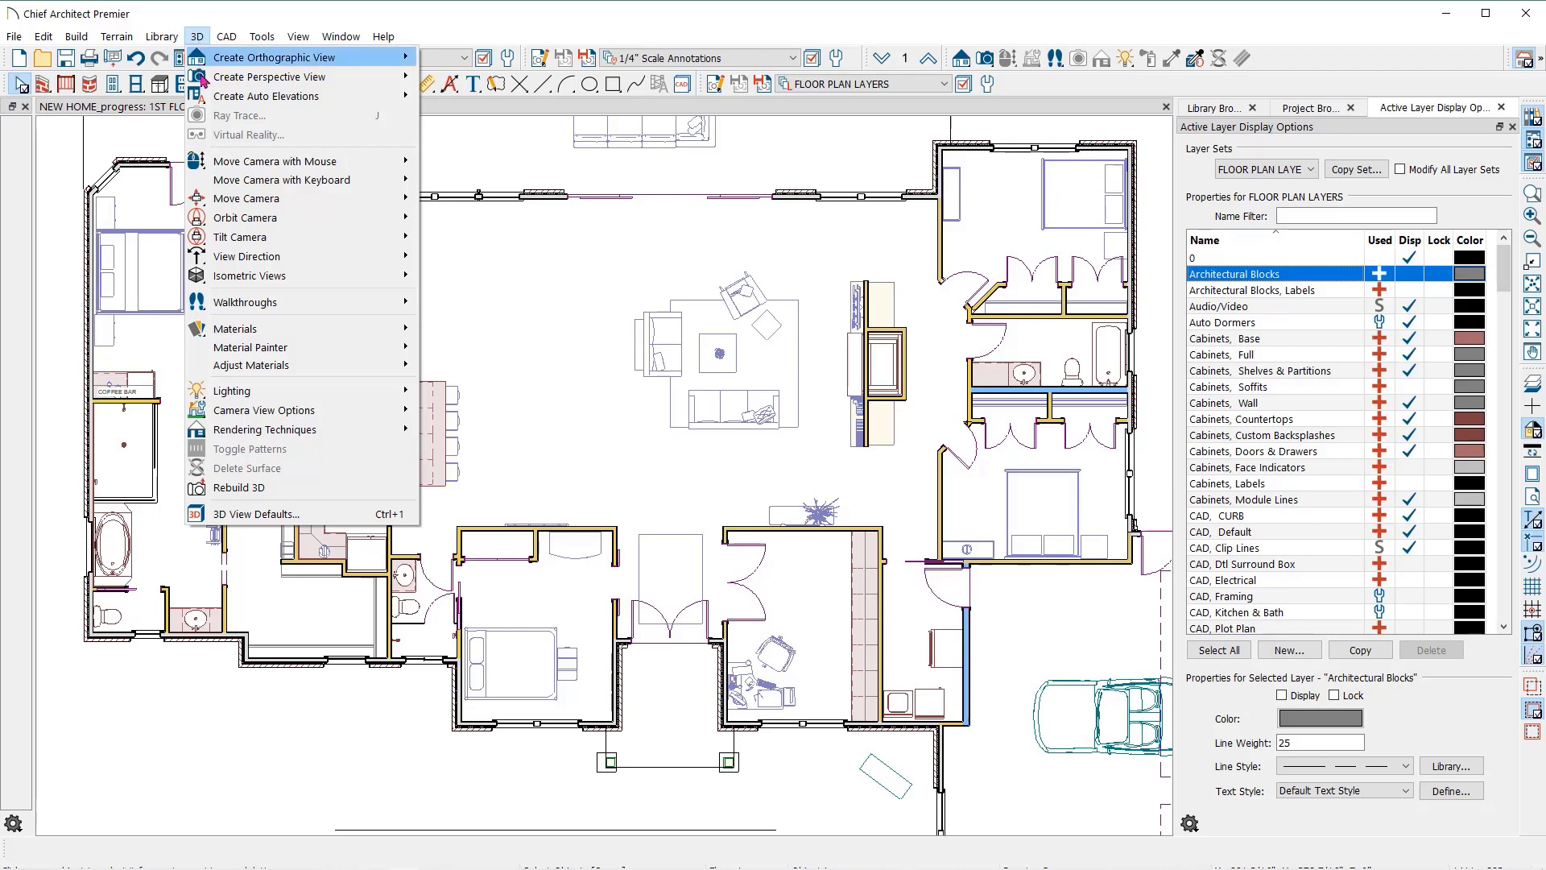
pyautogui.moveTo(306, 302)
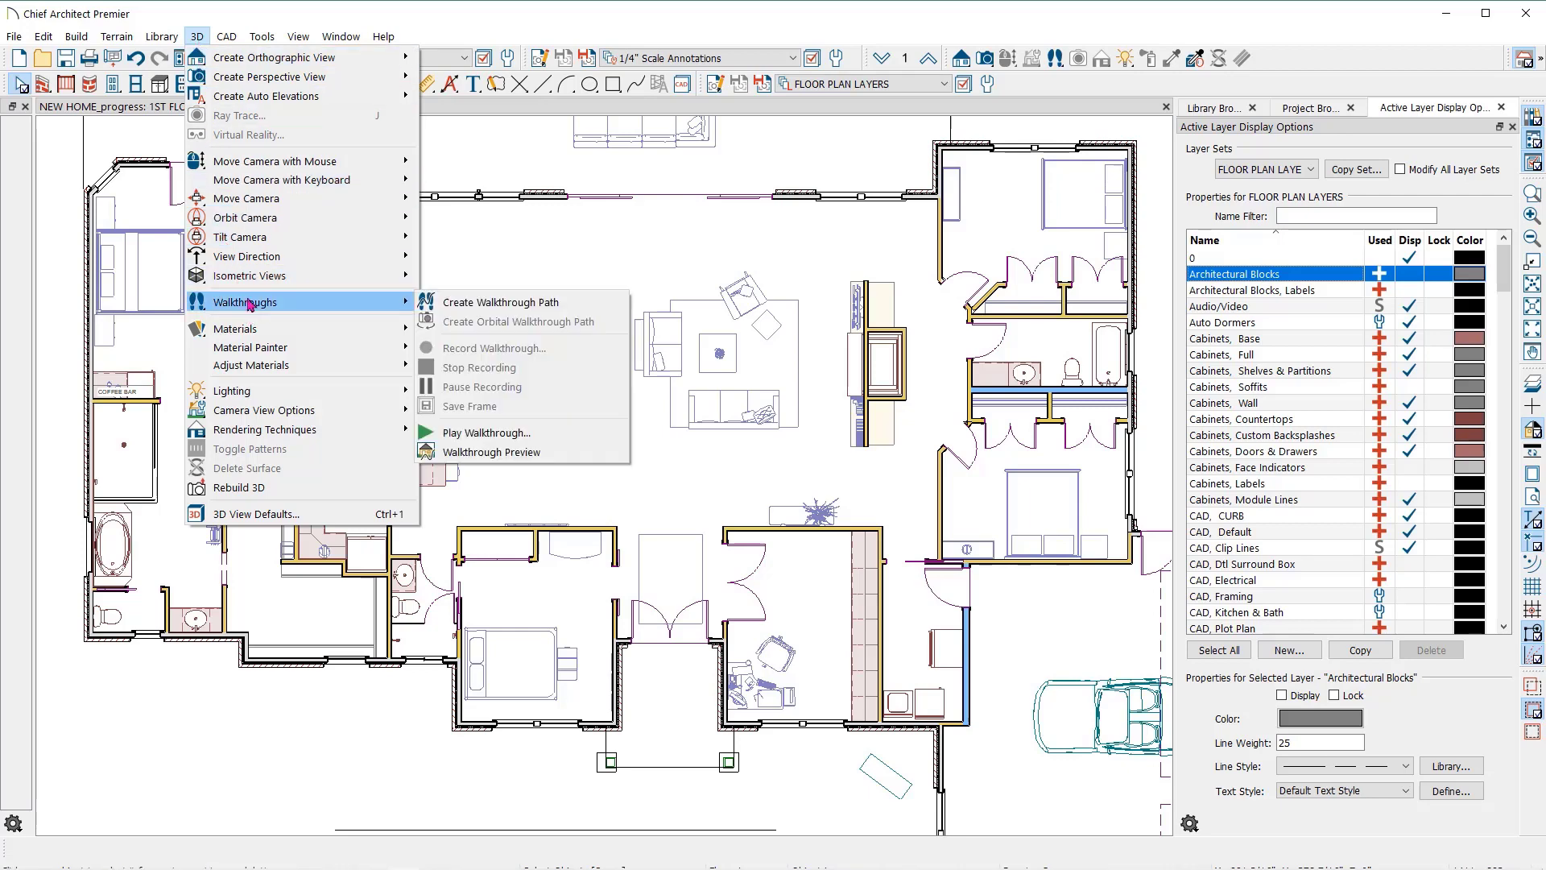
pyautogui.click(507, 307)
pyautogui.click(670, 647)
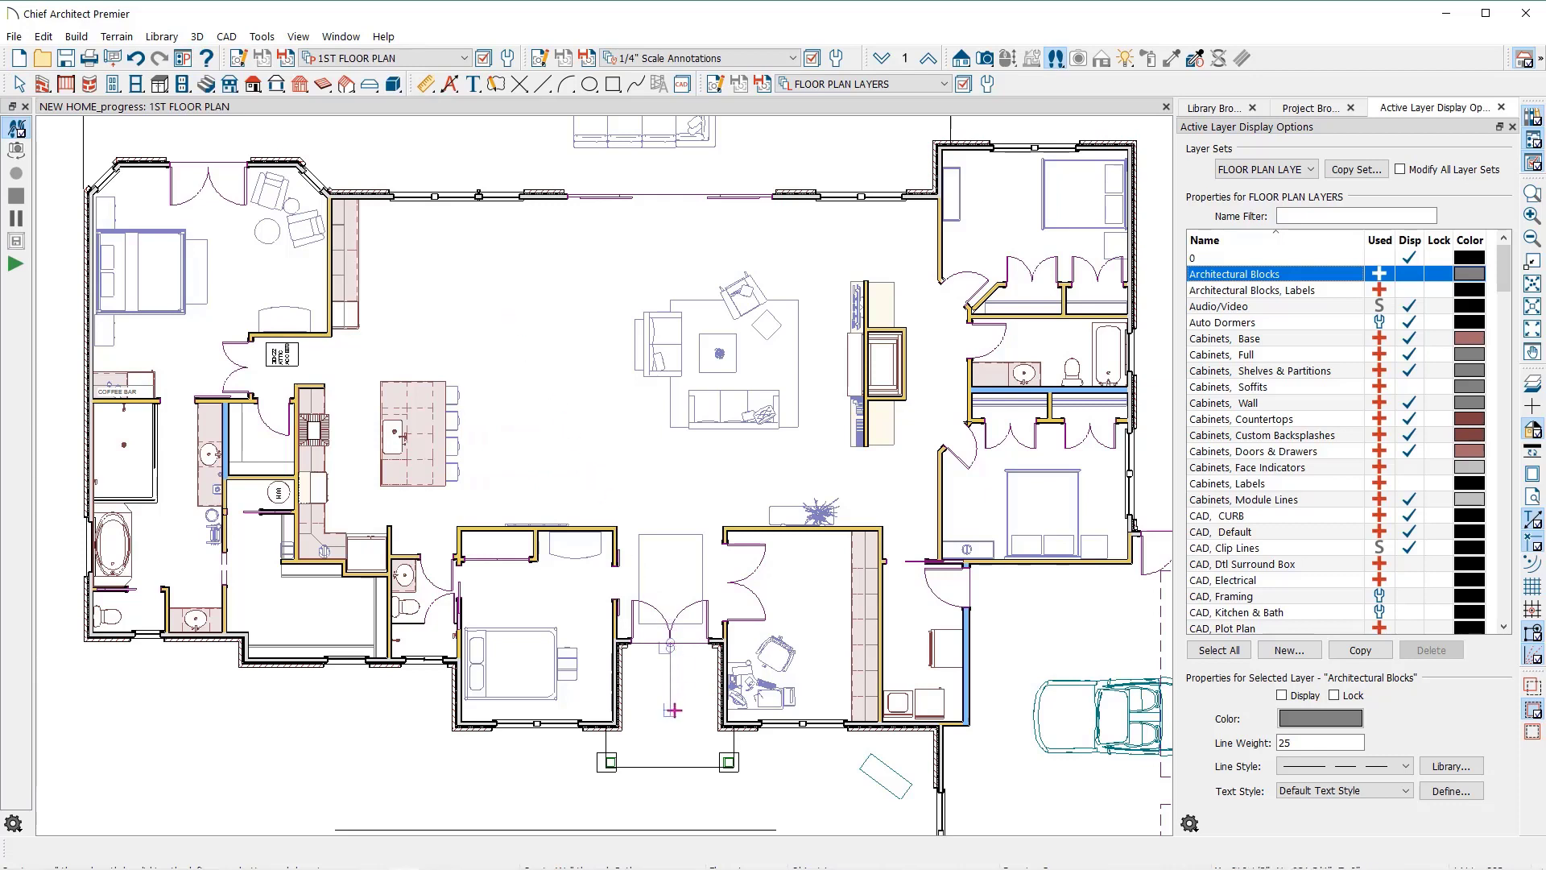
pyautogui.click(670, 682)
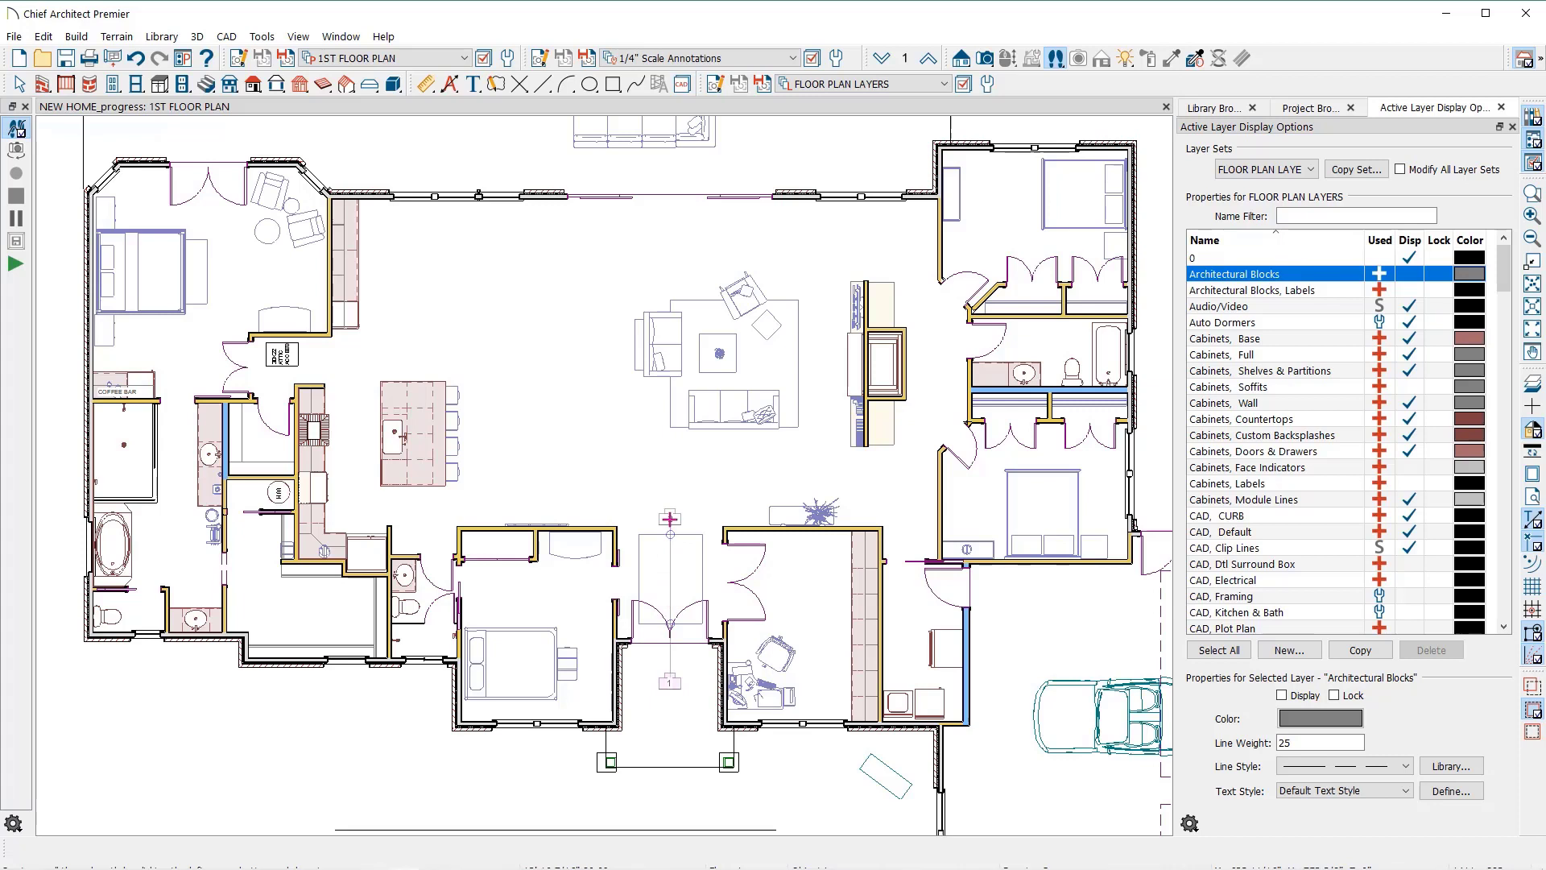
pyautogui.doubleClick(669, 505)
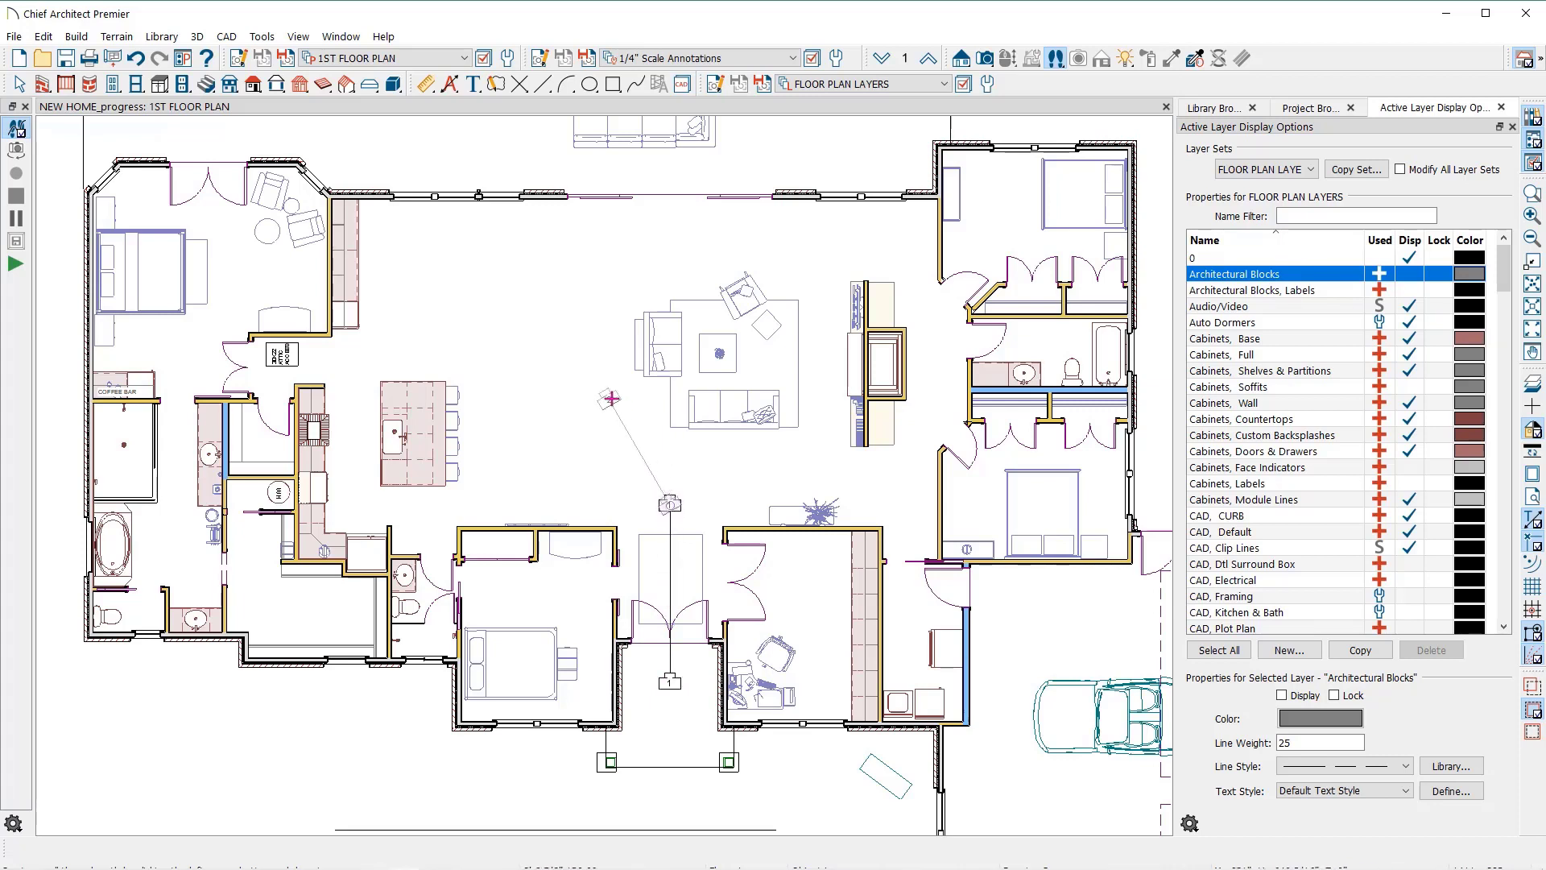
pyautogui.click(612, 398)
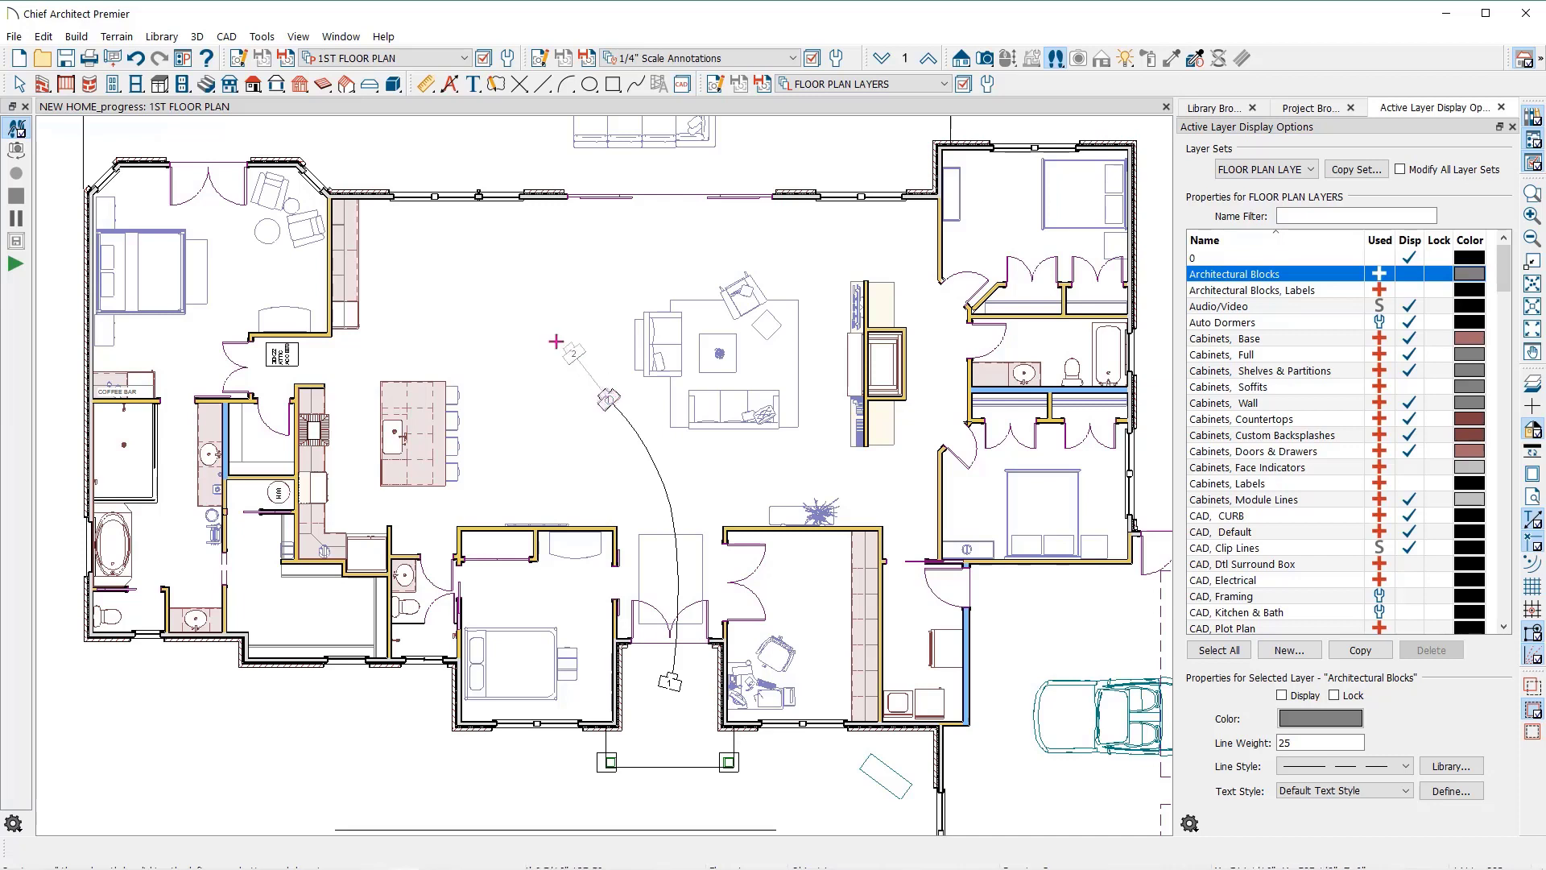
pyautogui.click(518, 331)
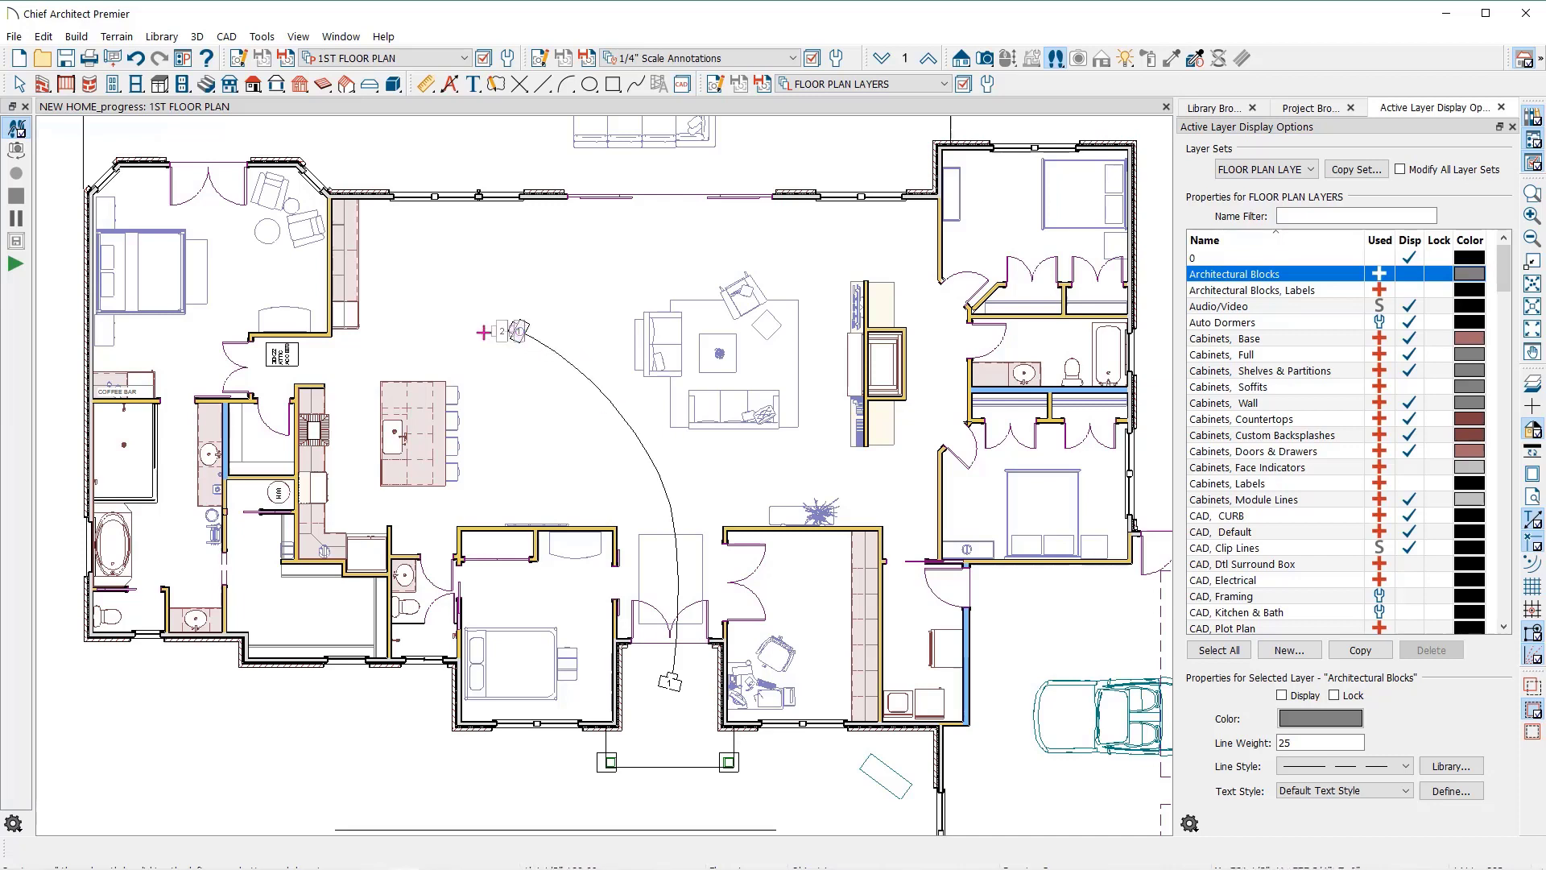
pyautogui.doubleClick(442, 334)
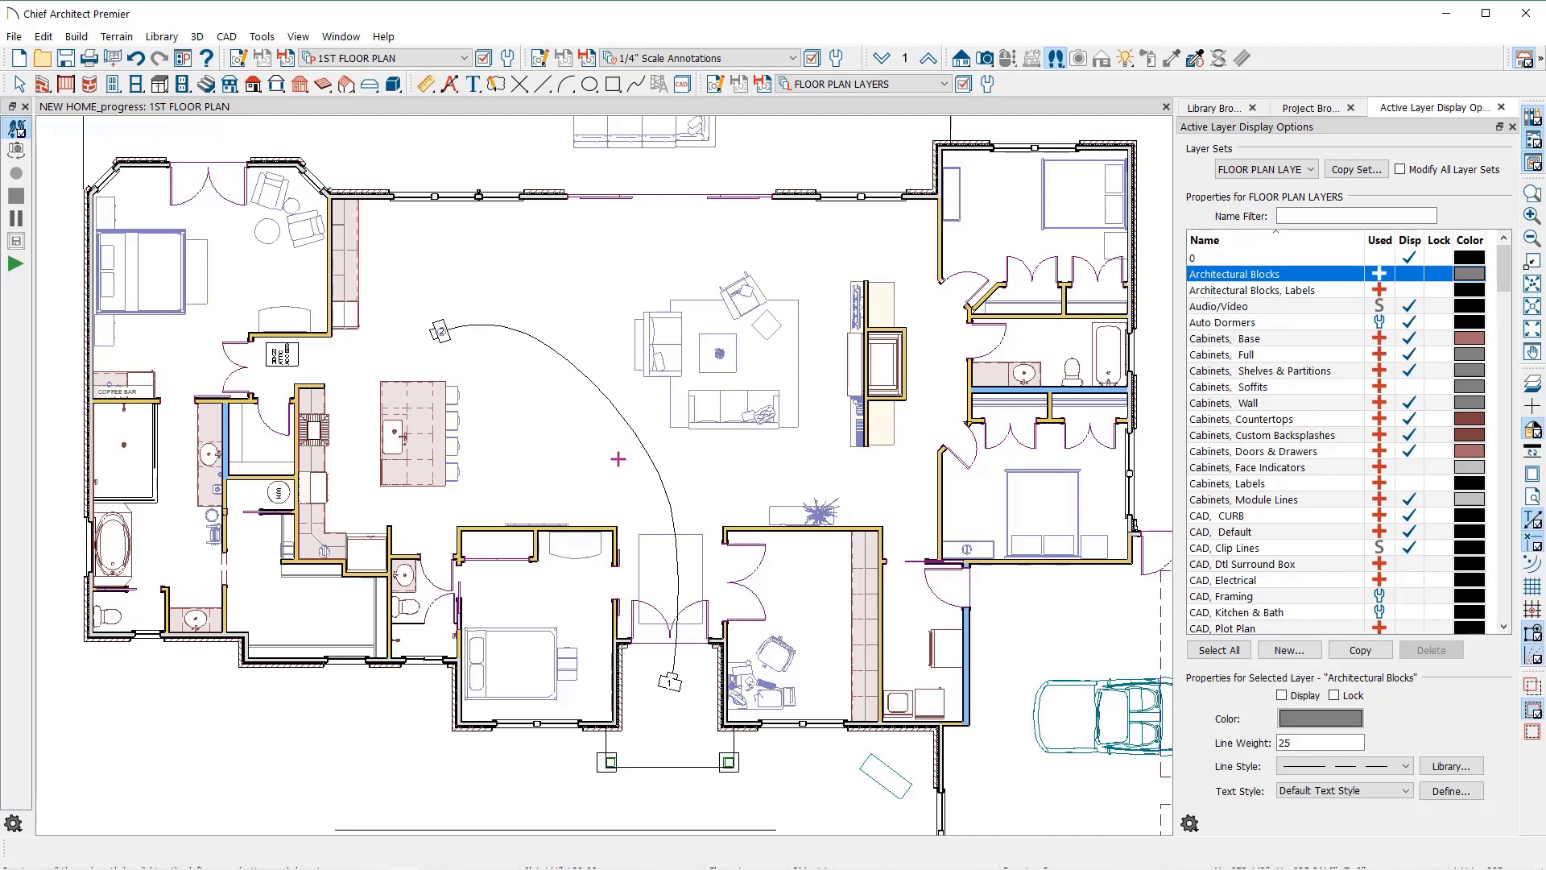
pyautogui.press('space')
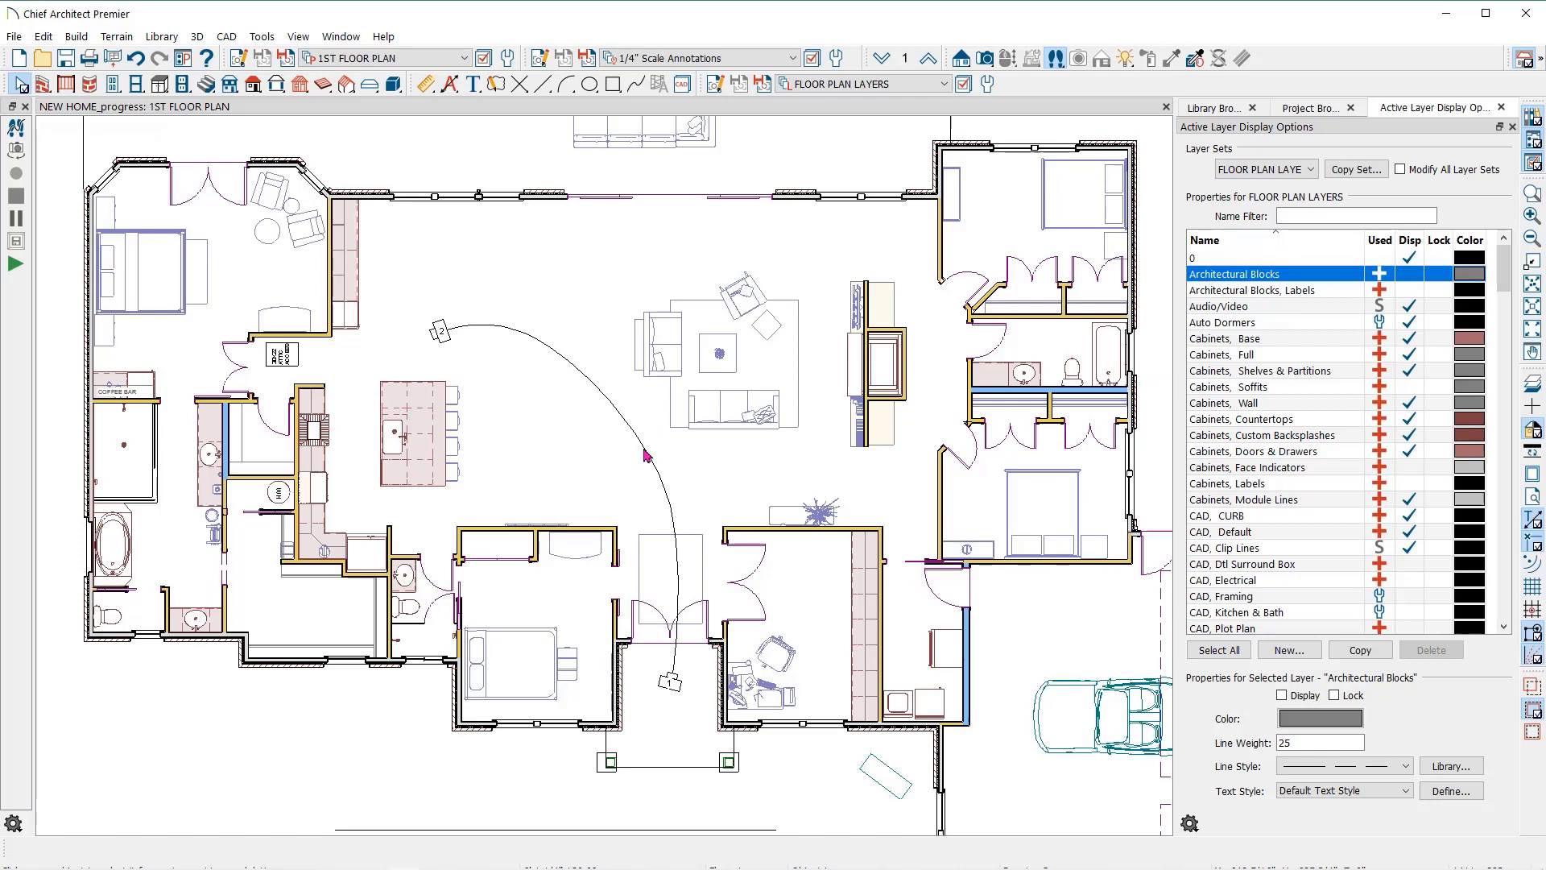
# Step: Drag the walkthrough path's edit handles into one smooth arc, then reselect the path
pyautogui.click(645, 455)
pyautogui.moveTo(615, 406); pyautogui.dragTo(560, 379)
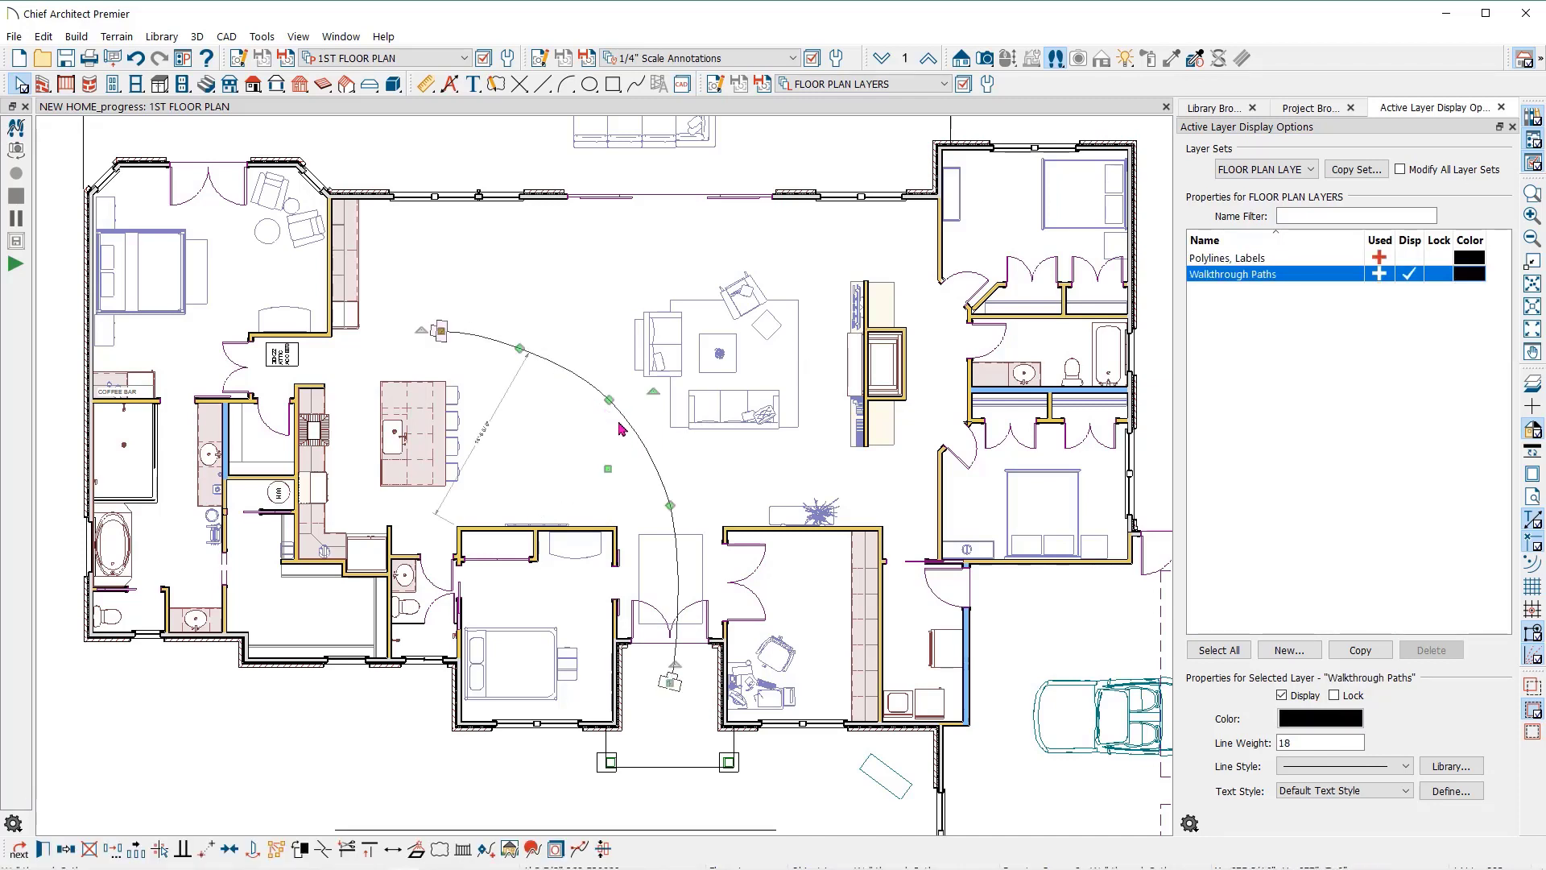
pyautogui.moveTo(667, 504); pyautogui.dragTo(654, 506)
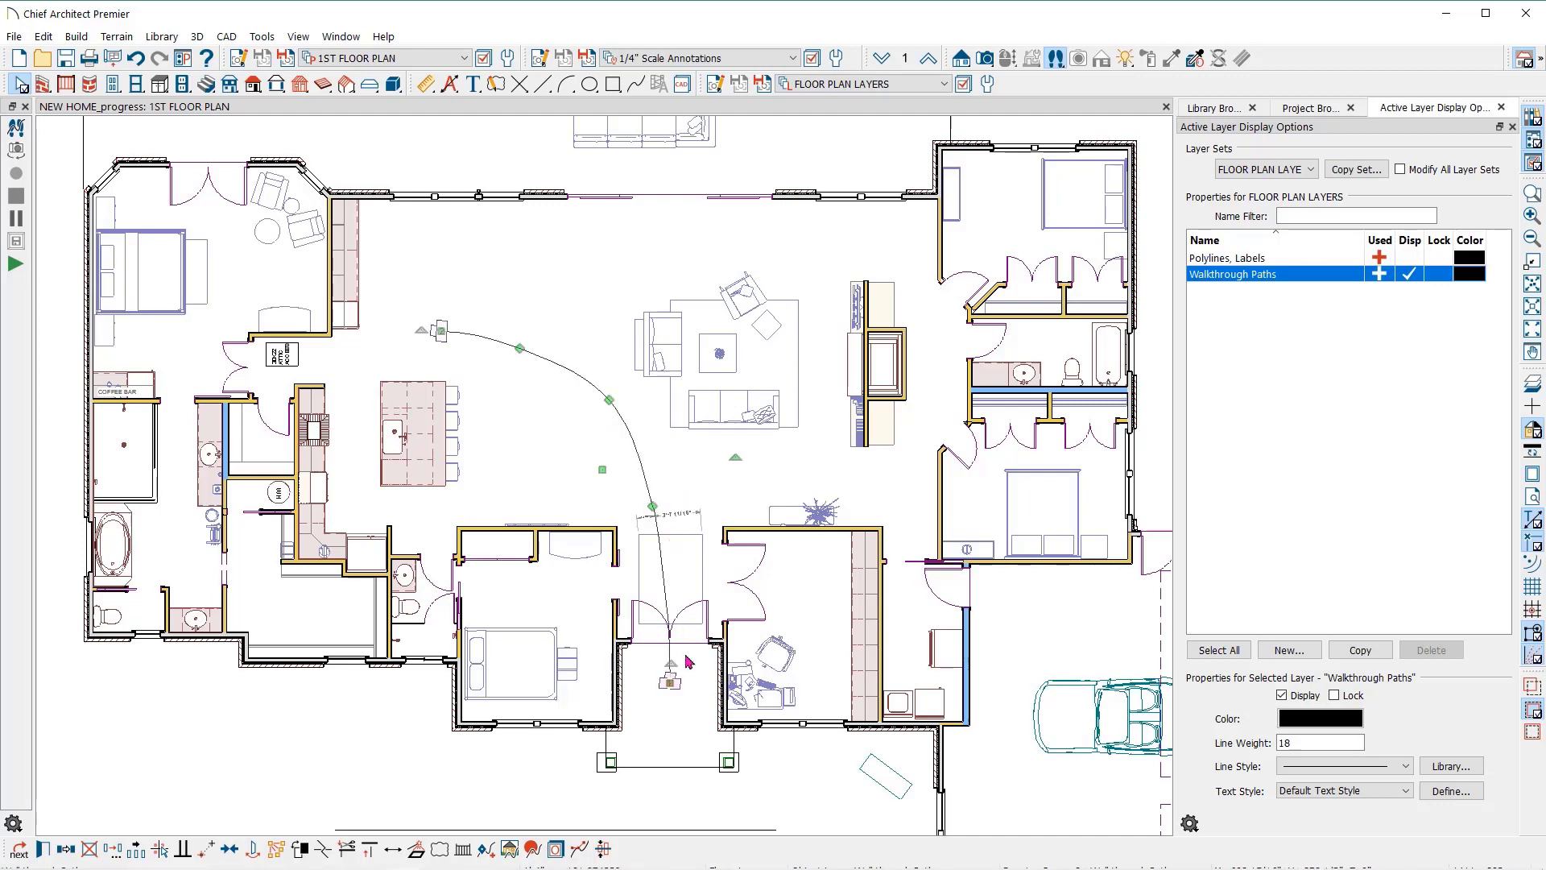
pyautogui.press('Escape')
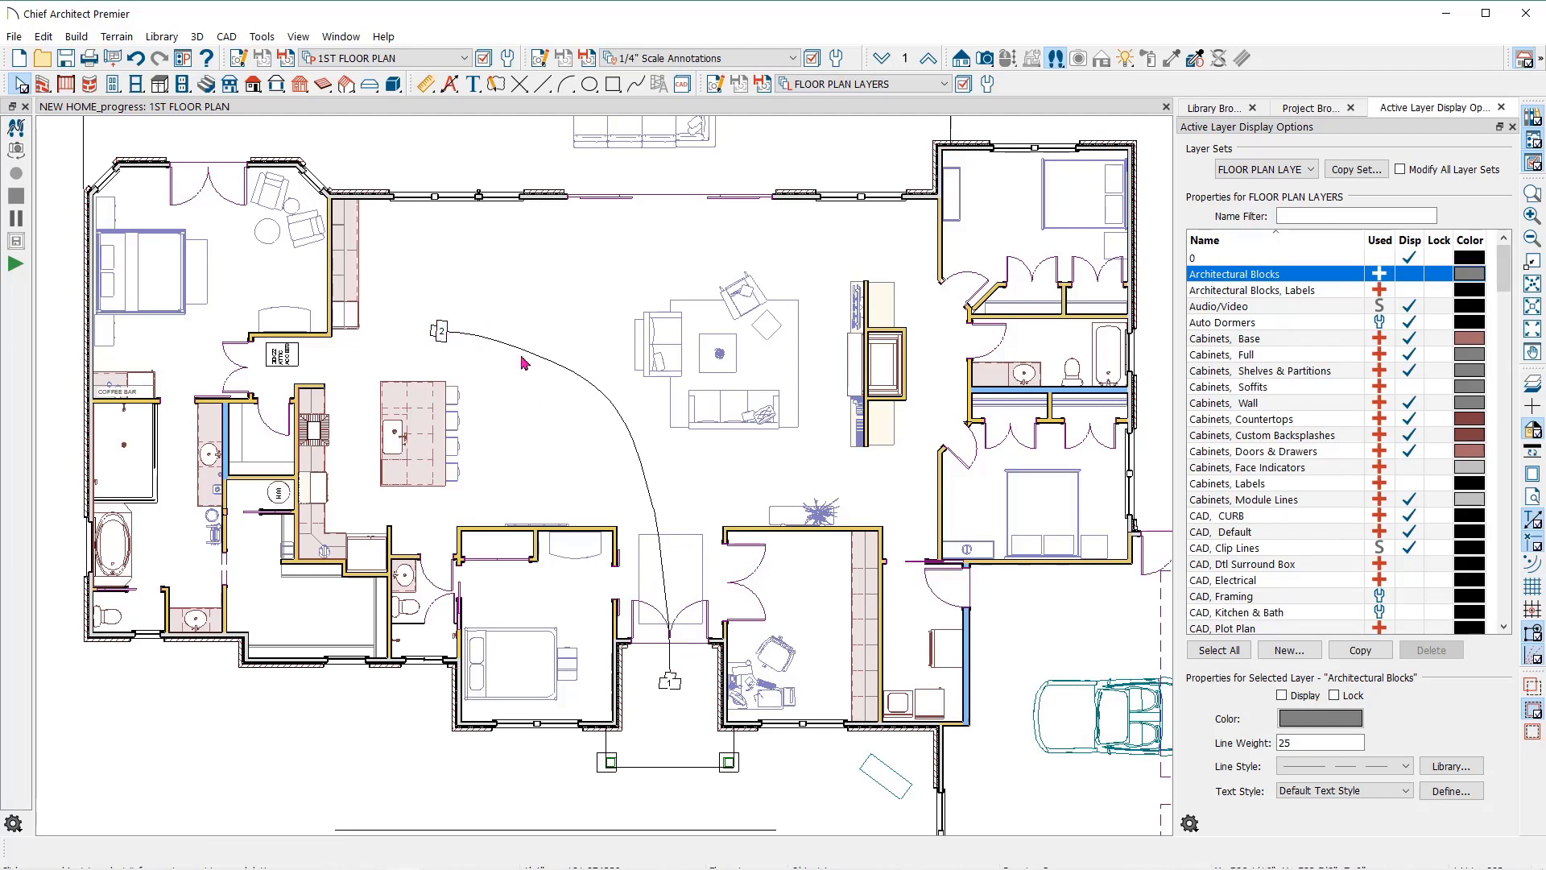
pyautogui.click(587, 387)
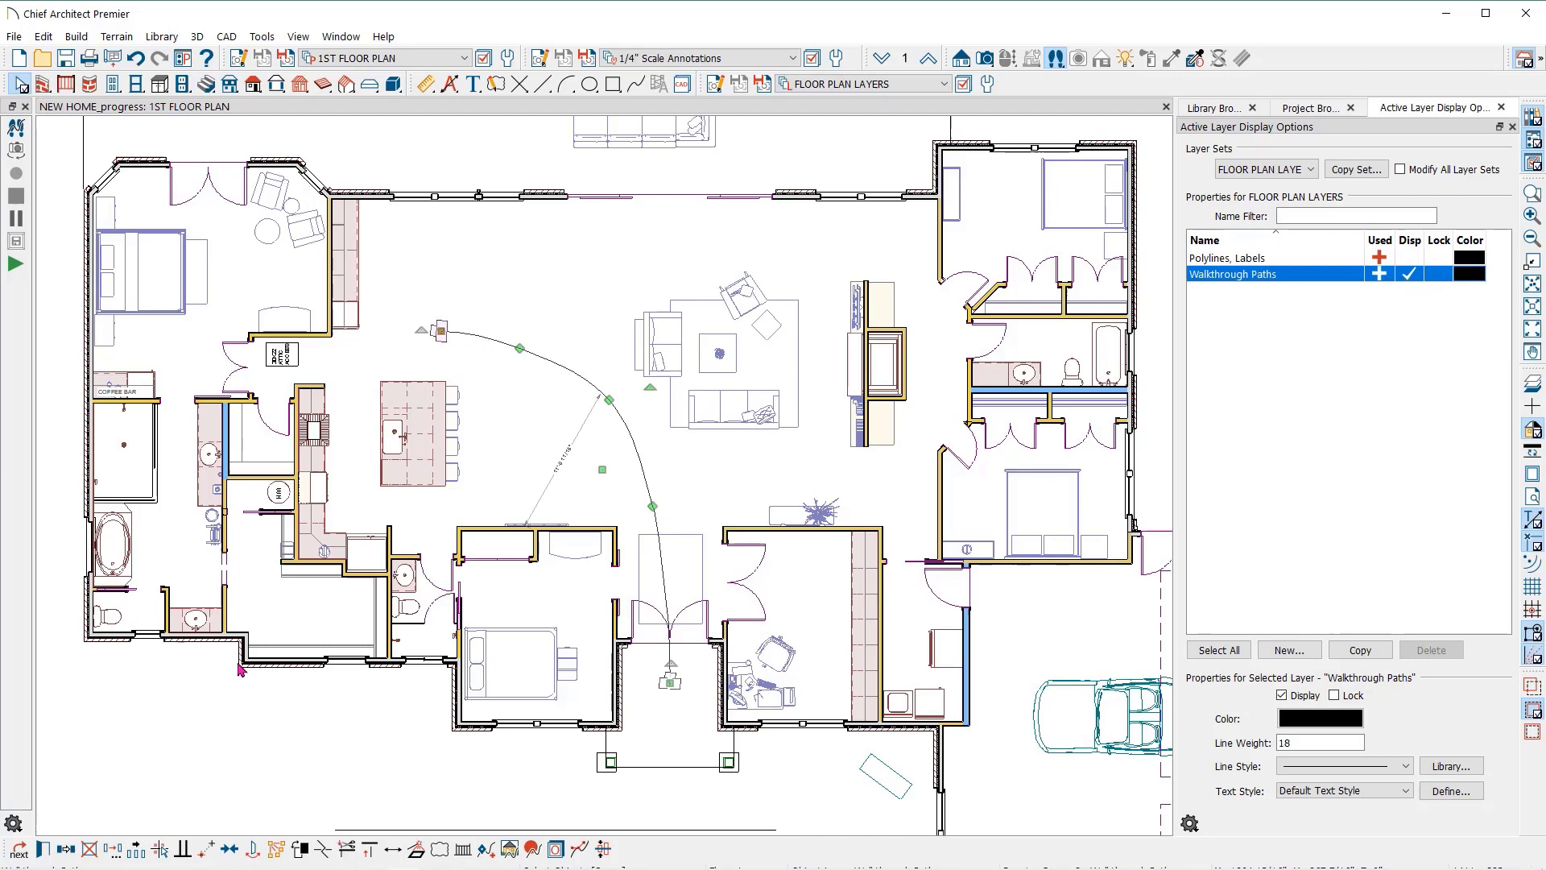
# Step: Review Key Frame 1's height and speed, keeping 1280x720 resolution at 15 frames per second
pyautogui.click(44, 848)
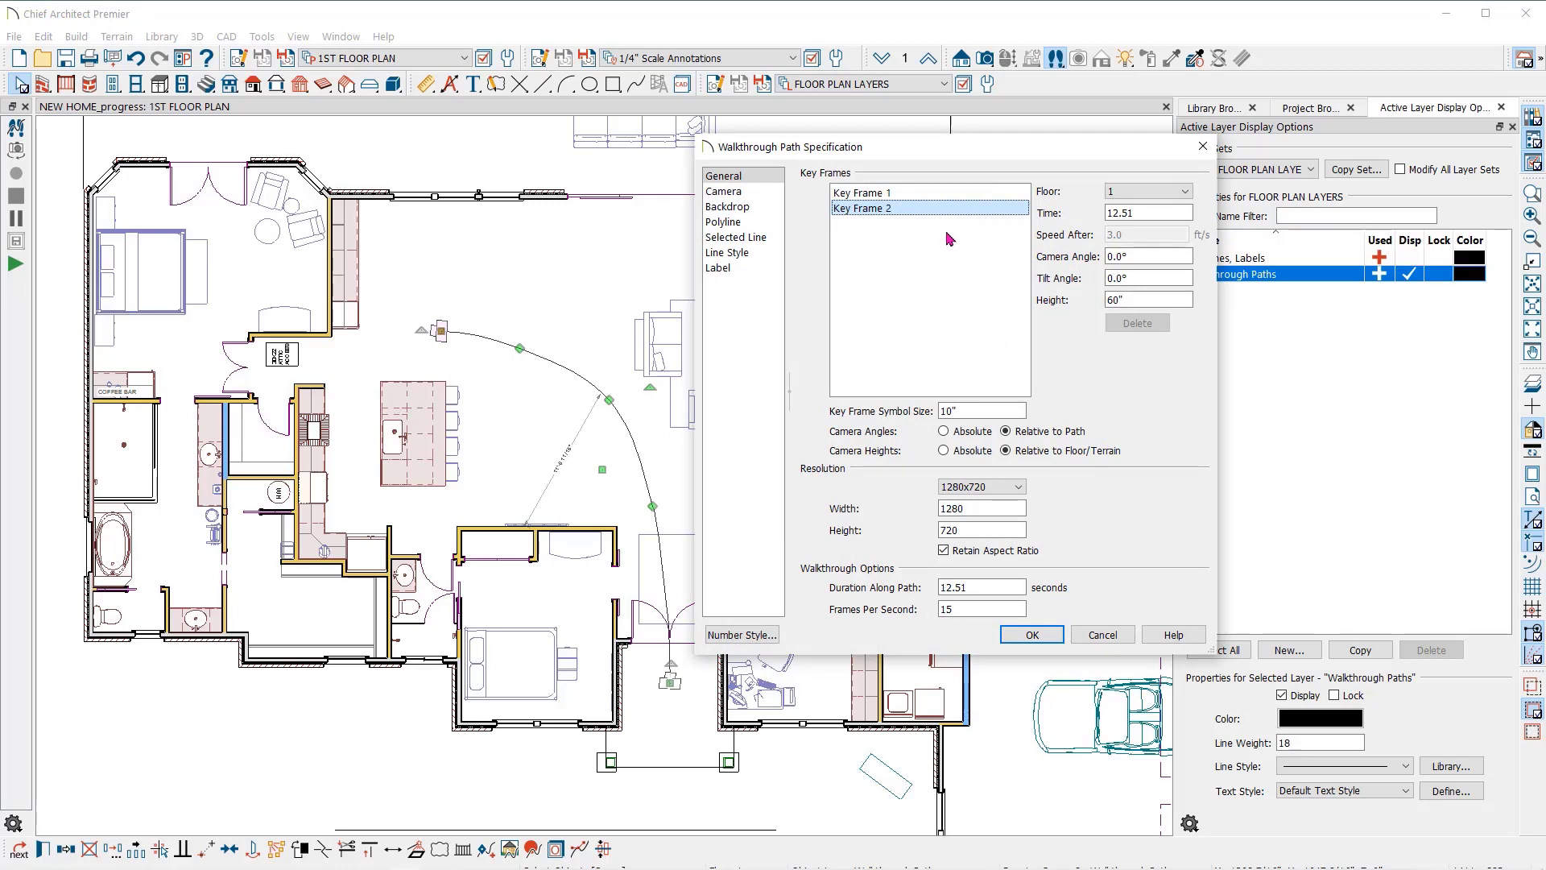
pyautogui.click(916, 195)
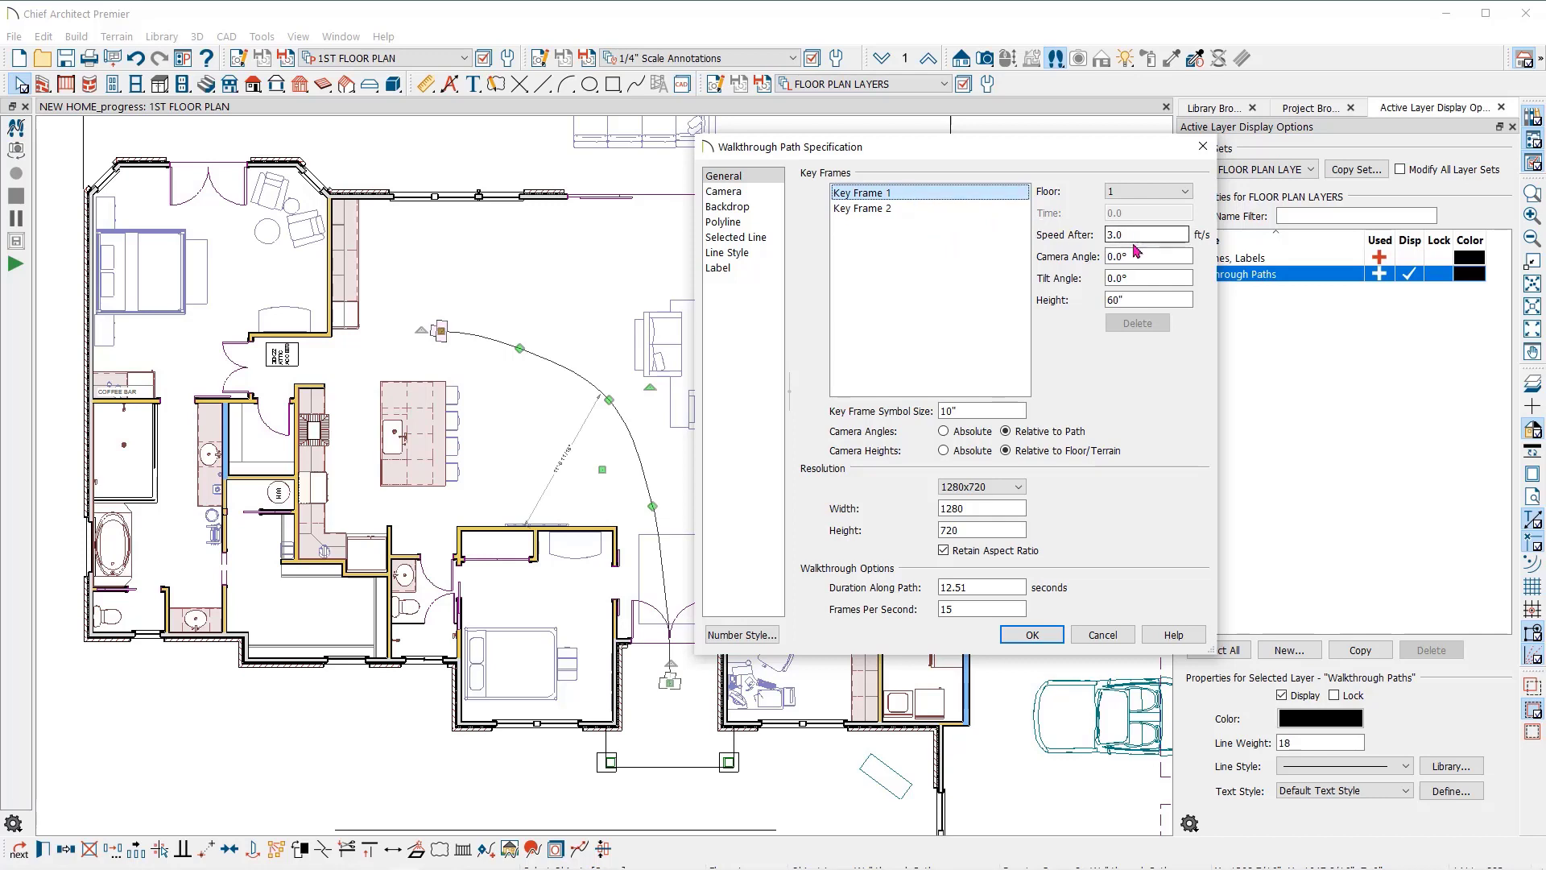
pyautogui.click(1134, 301)
pyautogui.click(1142, 235)
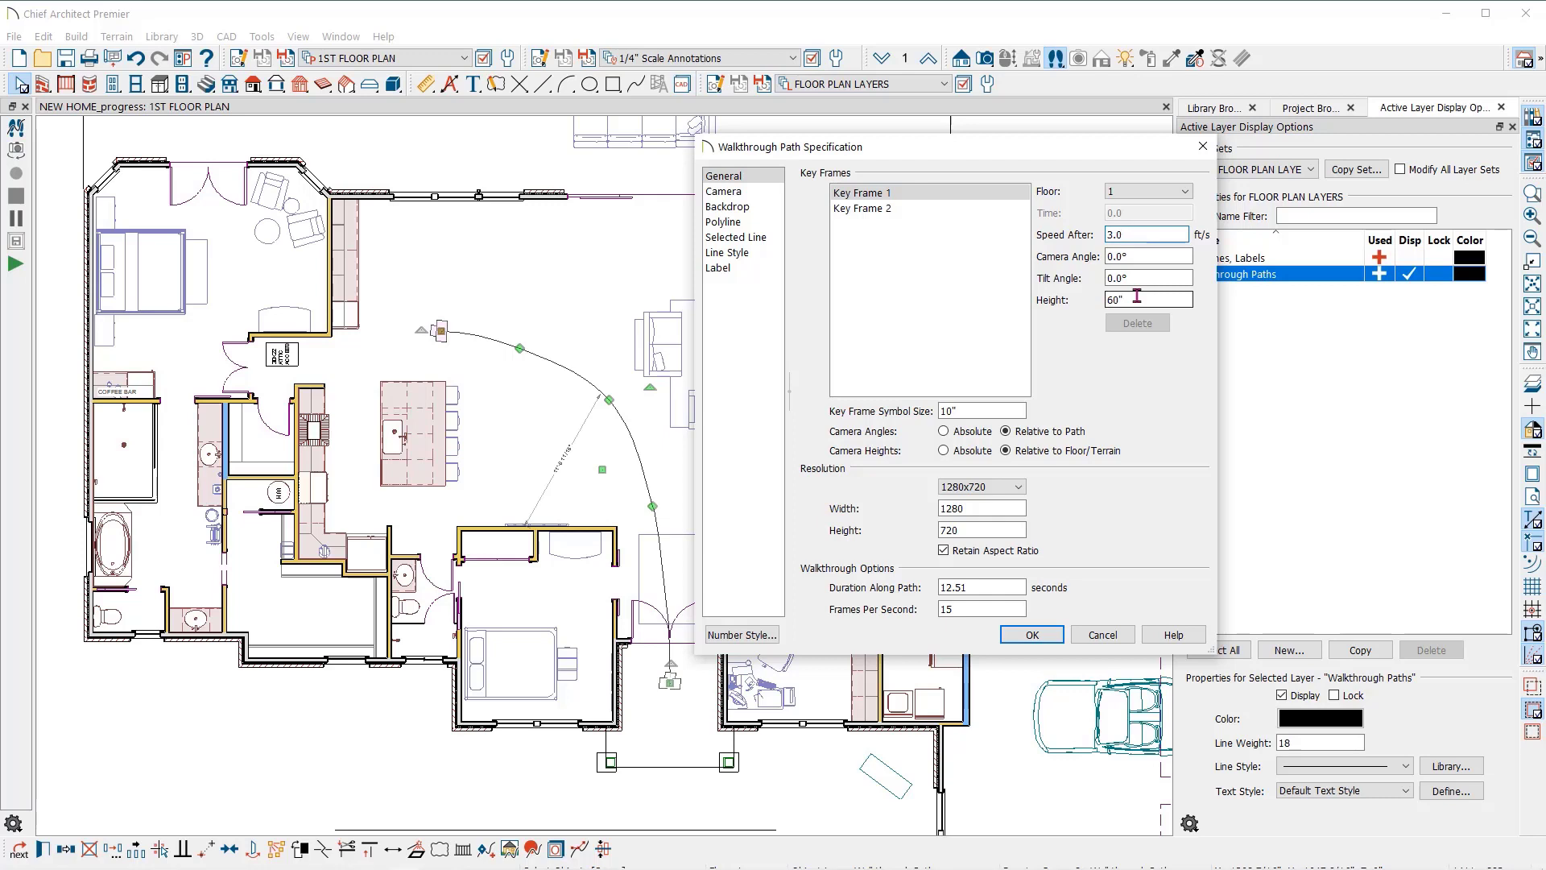
pyautogui.click(1019, 487)
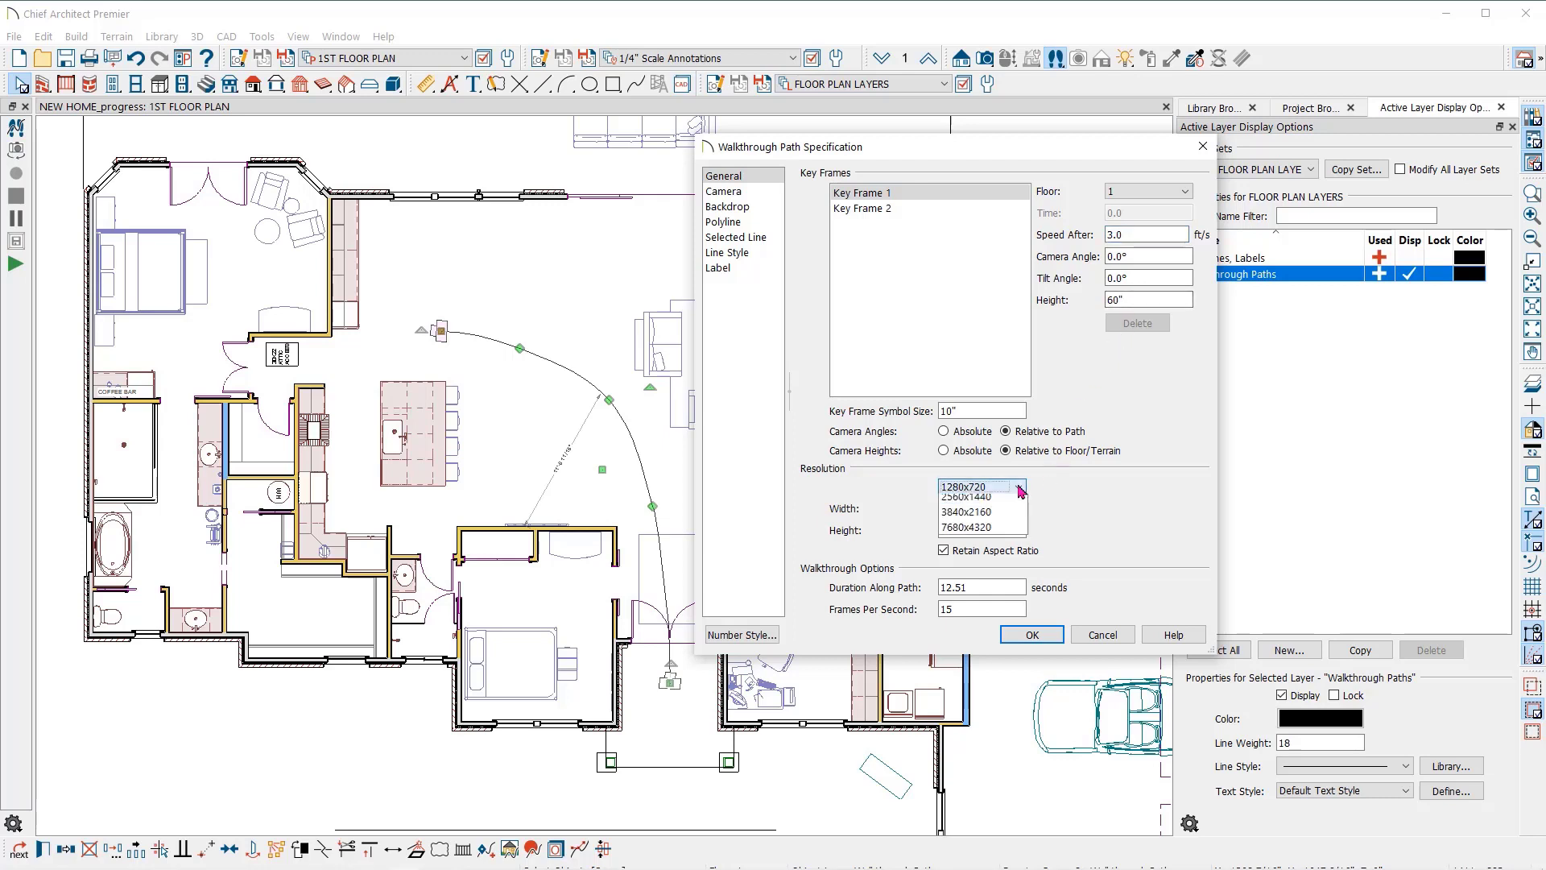
pyautogui.click(1021, 489)
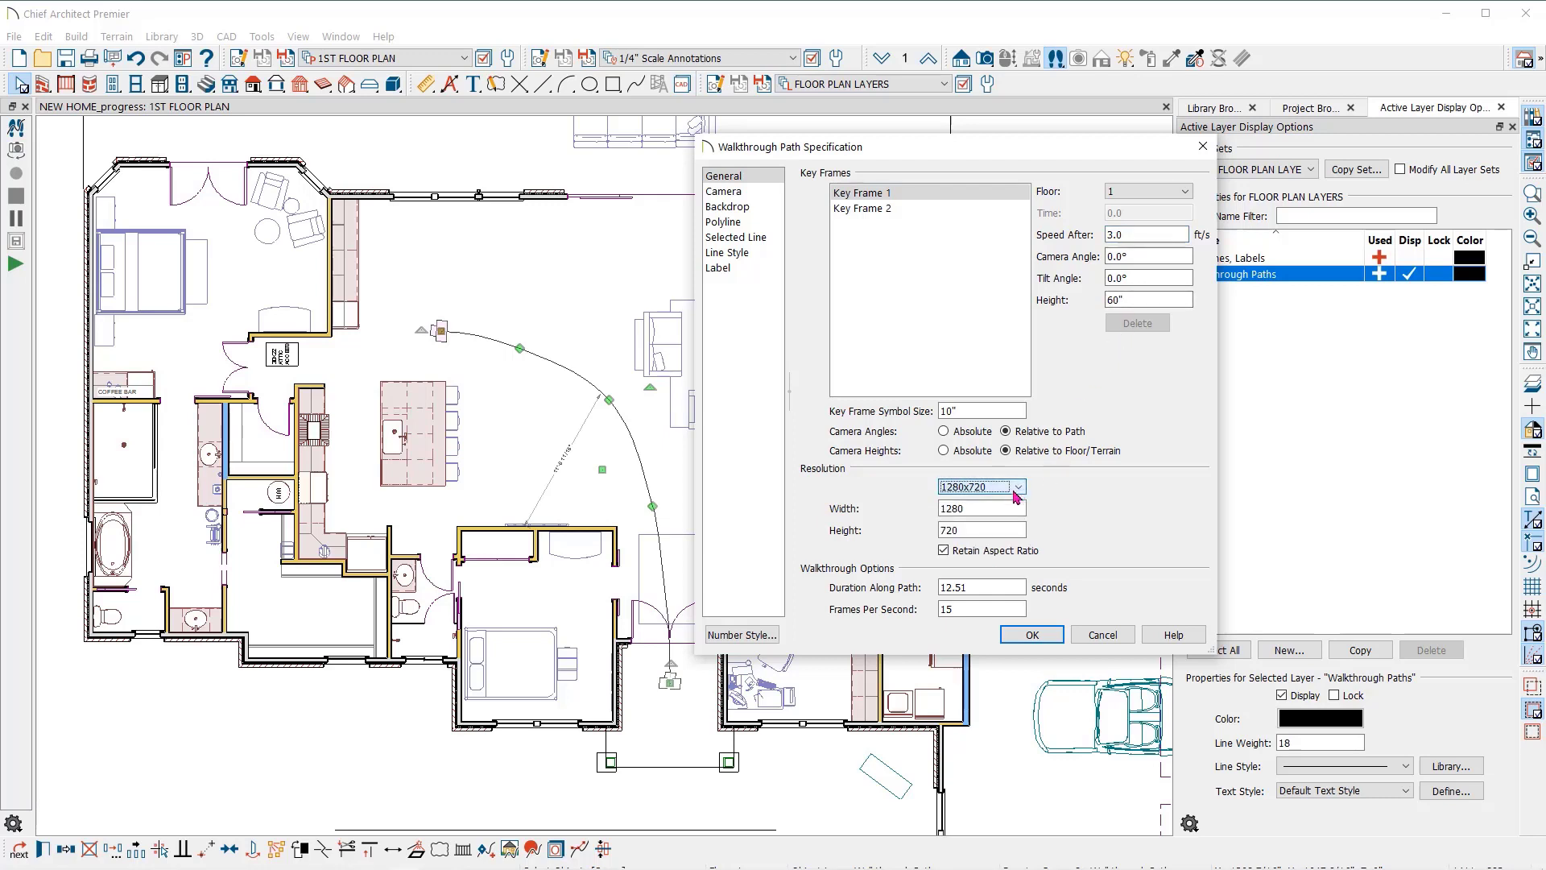
pyautogui.moveTo(999, 609); pyautogui.dragTo(902, 605)
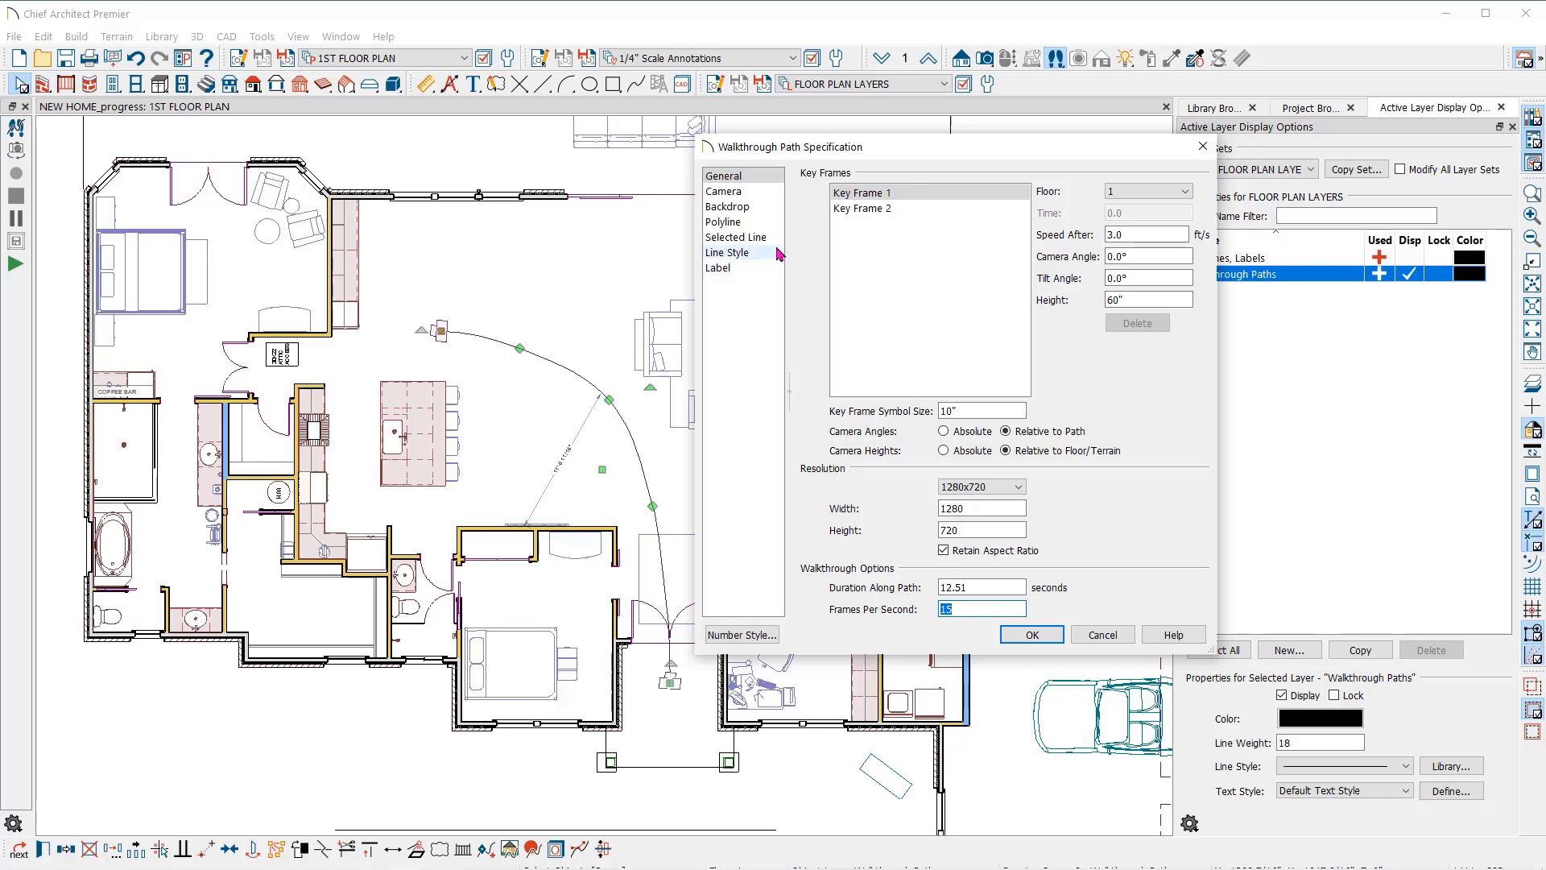
# Step: Keep Standard rendering, set Maximum Lights to 20, and apply the walkthrough path settings
pyautogui.click(749, 193)
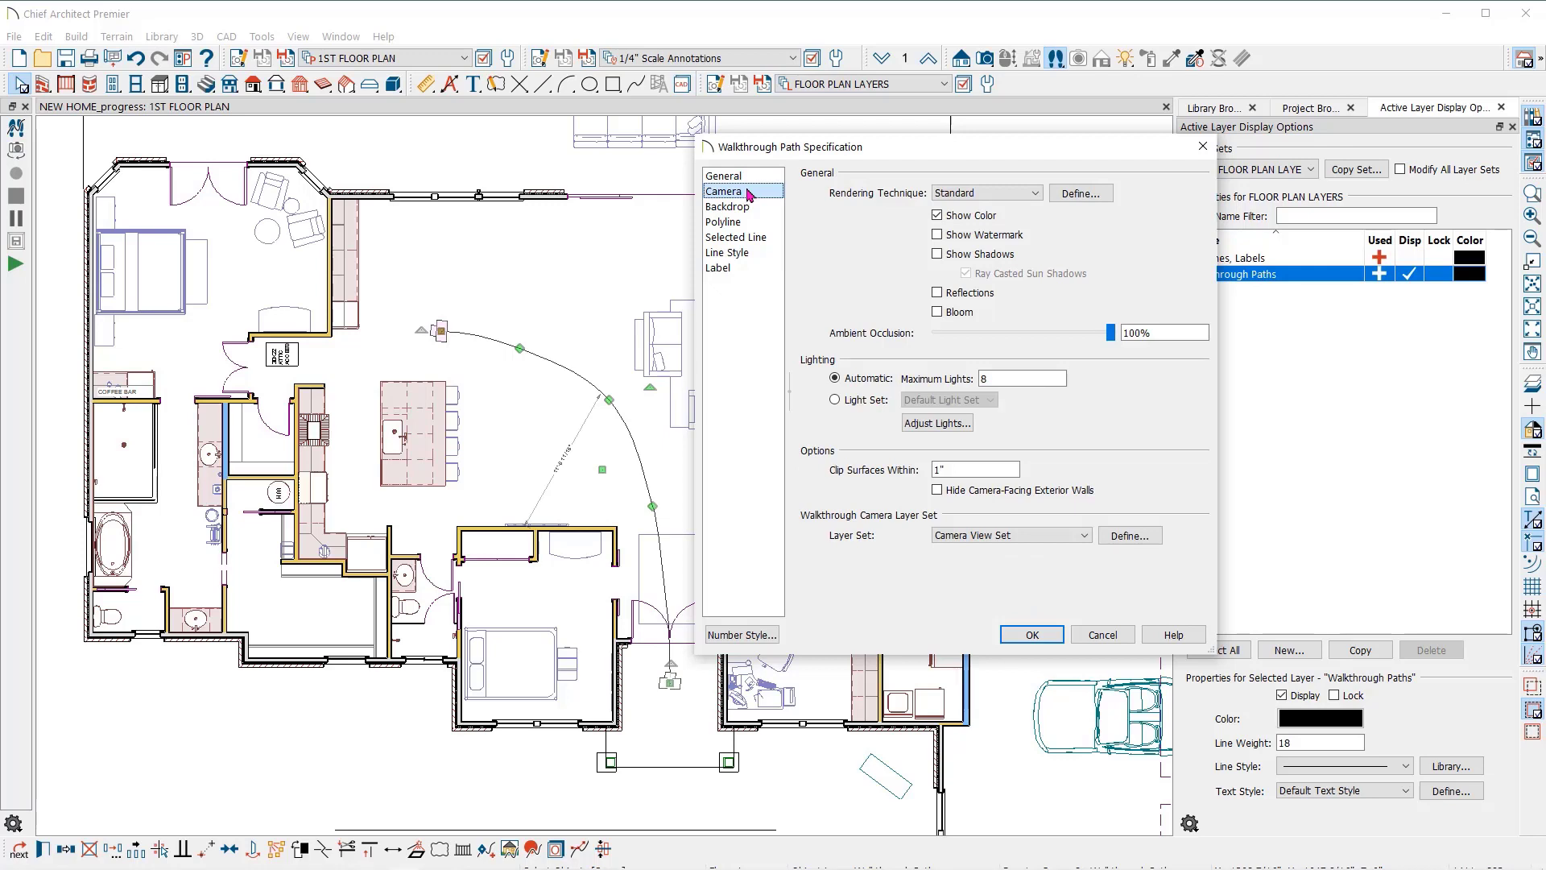
pyautogui.click(1037, 193)
pyautogui.click(1038, 194)
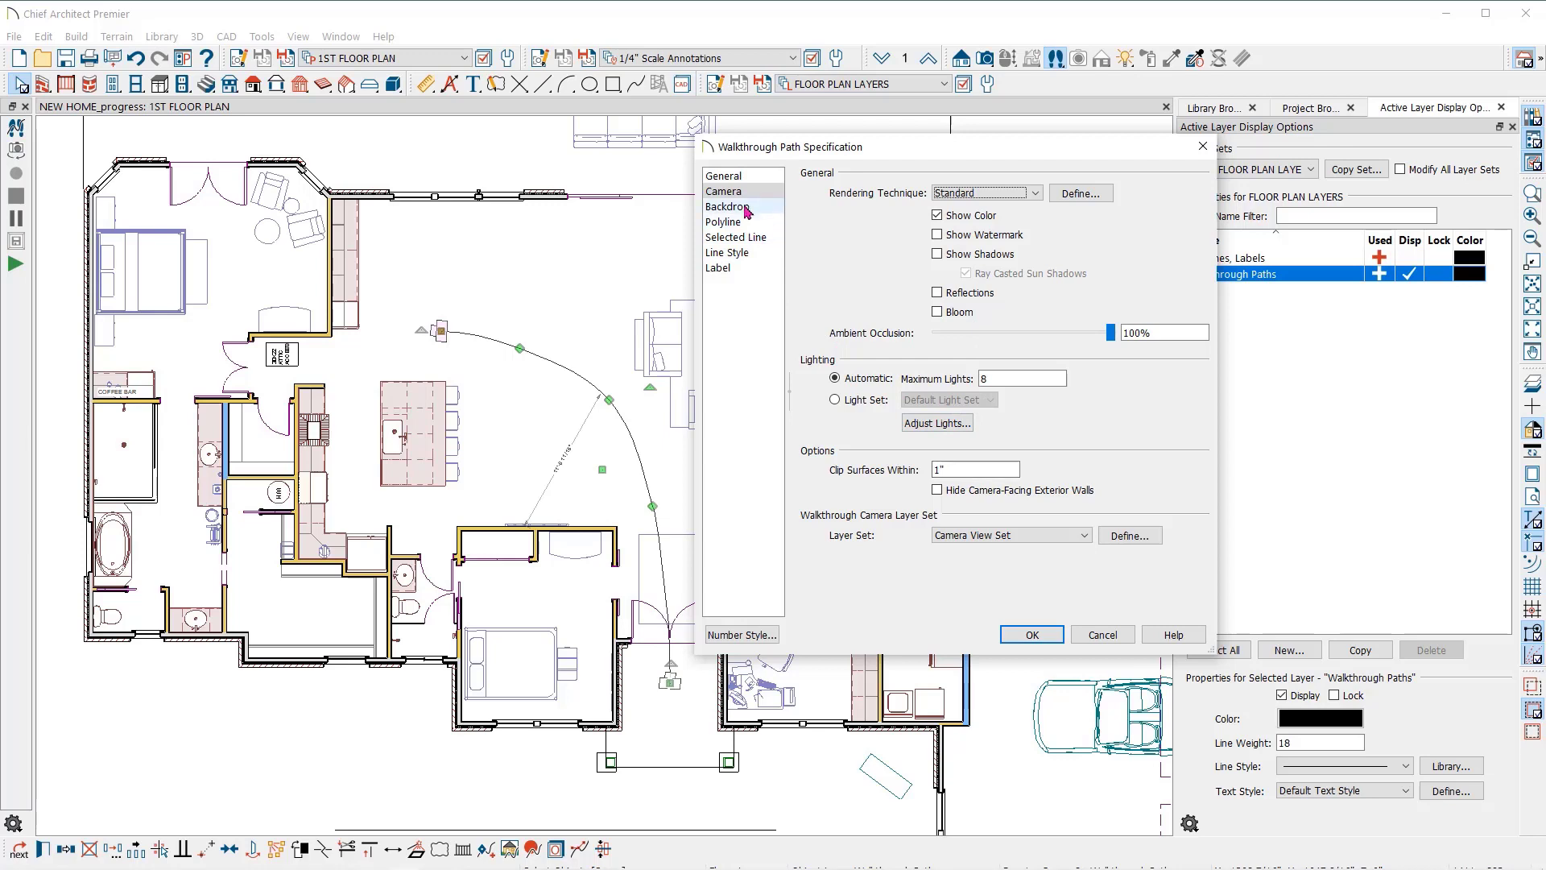
pyautogui.doubleClick(987, 378)
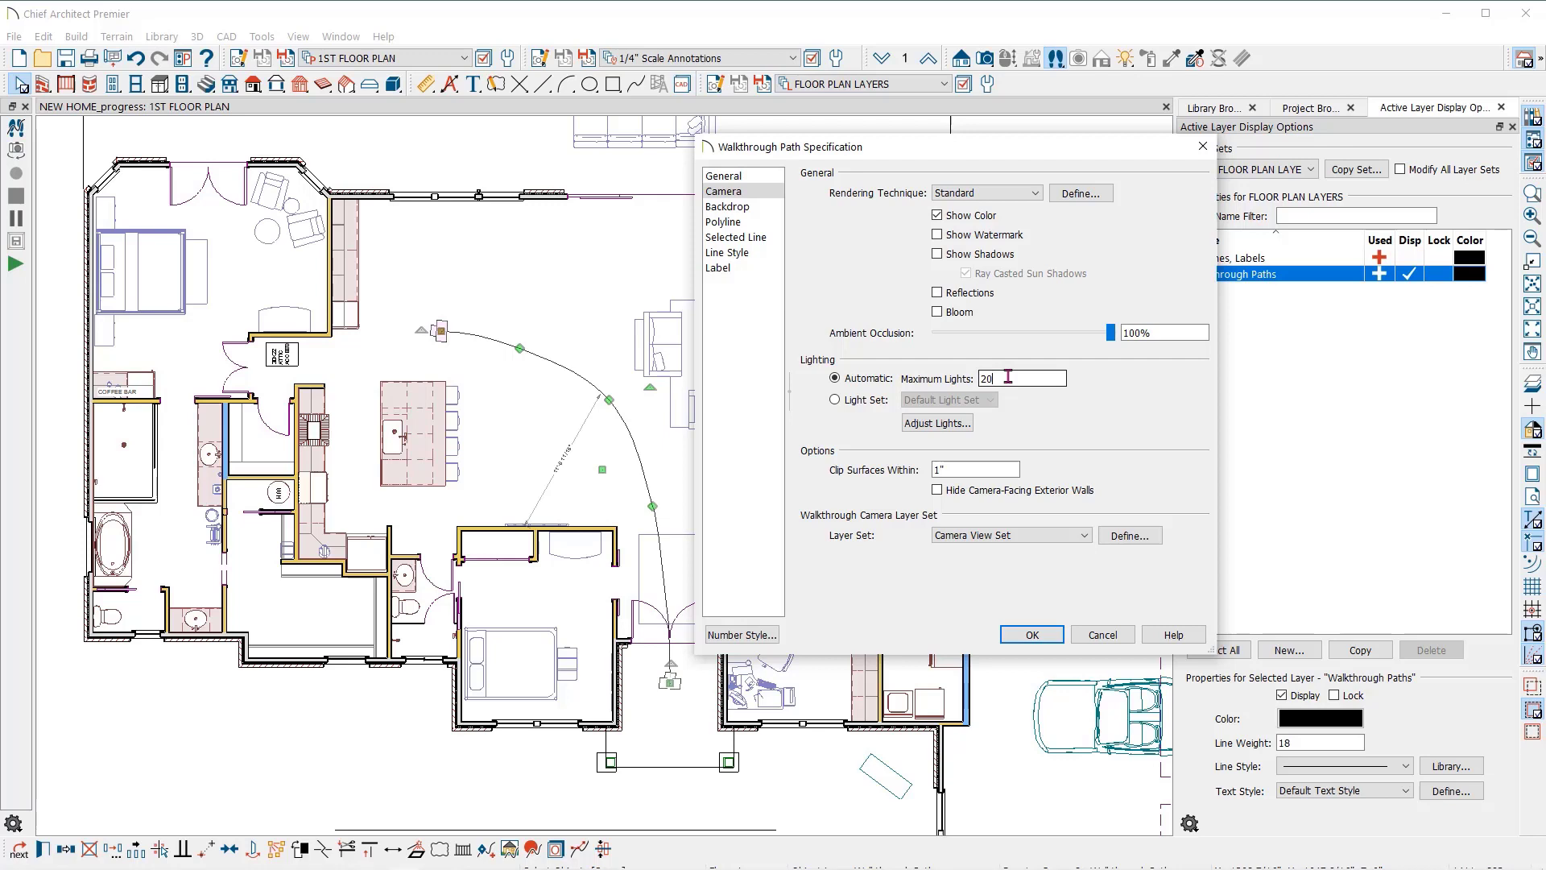
pyautogui.click(727, 207)
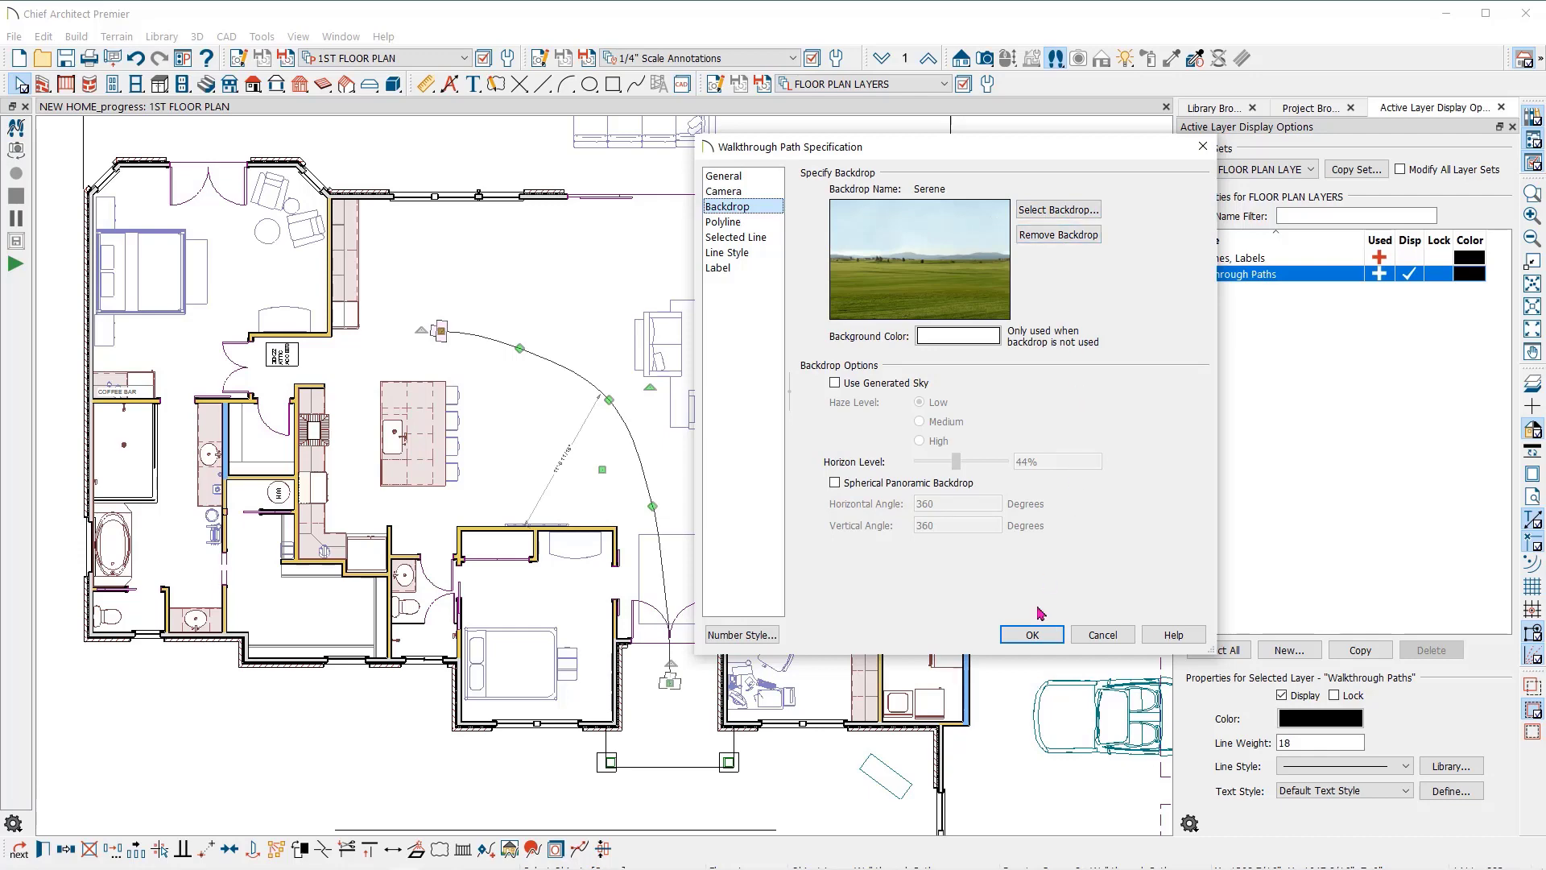
pyautogui.click(1035, 635)
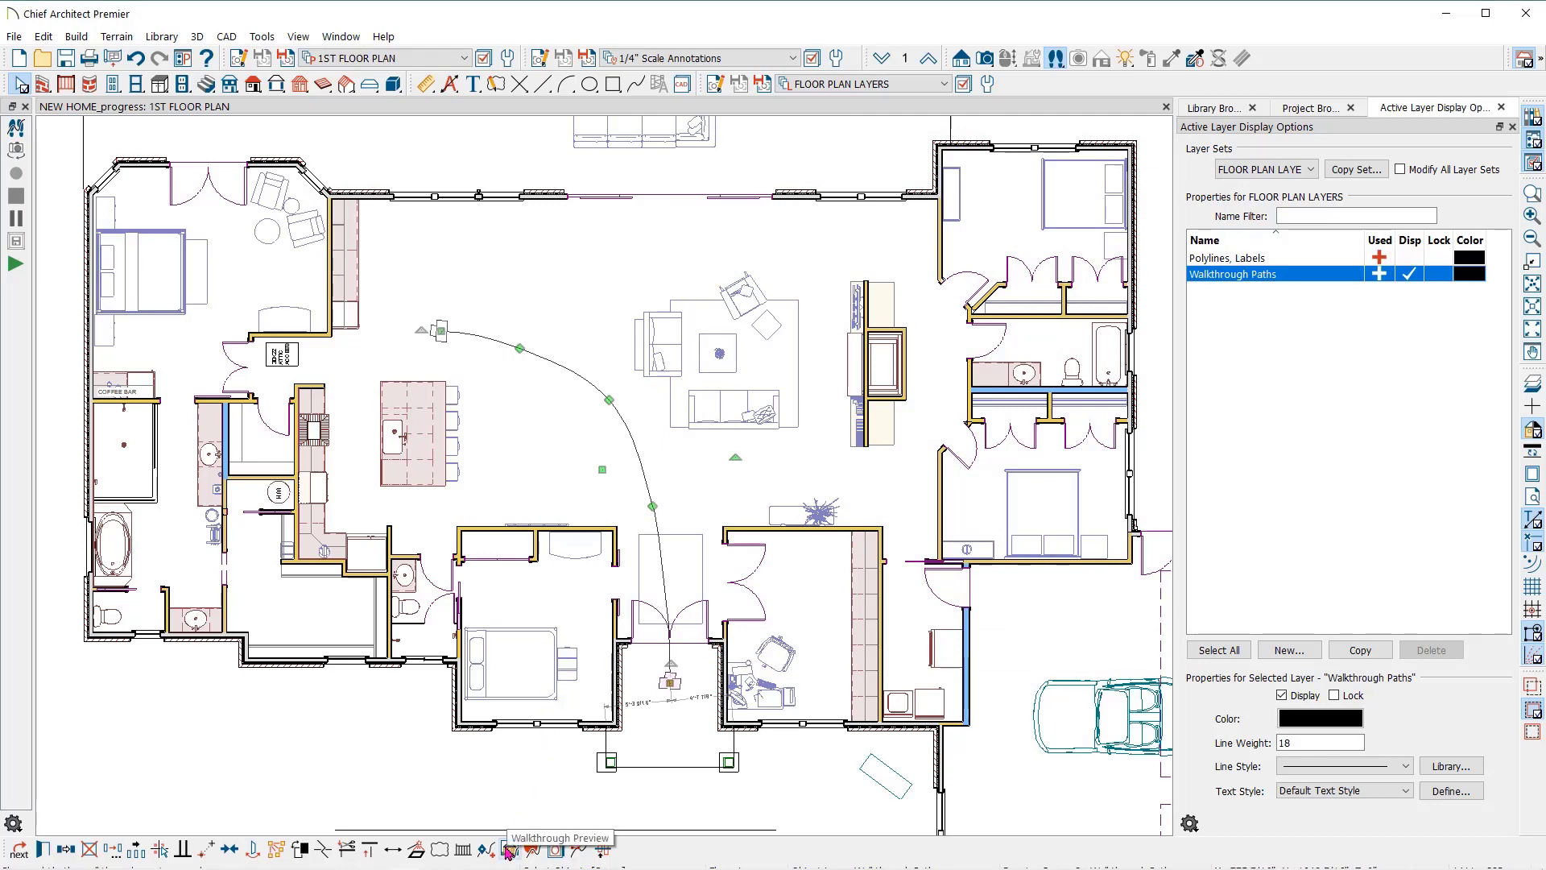
# Step: Show Key Frame Settings in the walkthrough preview, trying Horizontal before returning to Vertical Layout
pyautogui.click(509, 849)
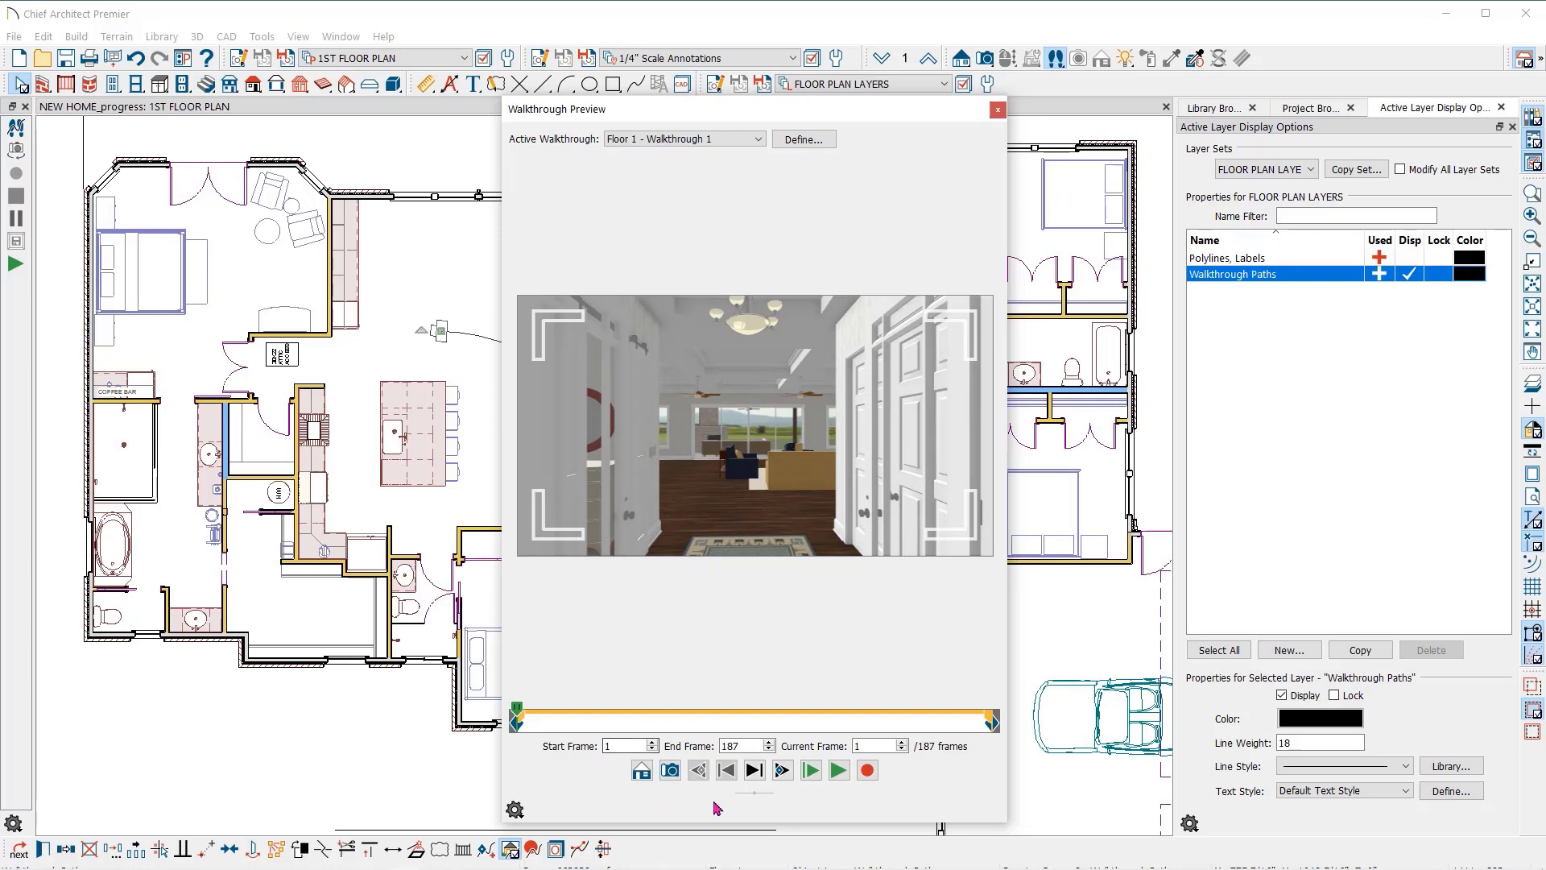
pyautogui.rightClick(775, 622)
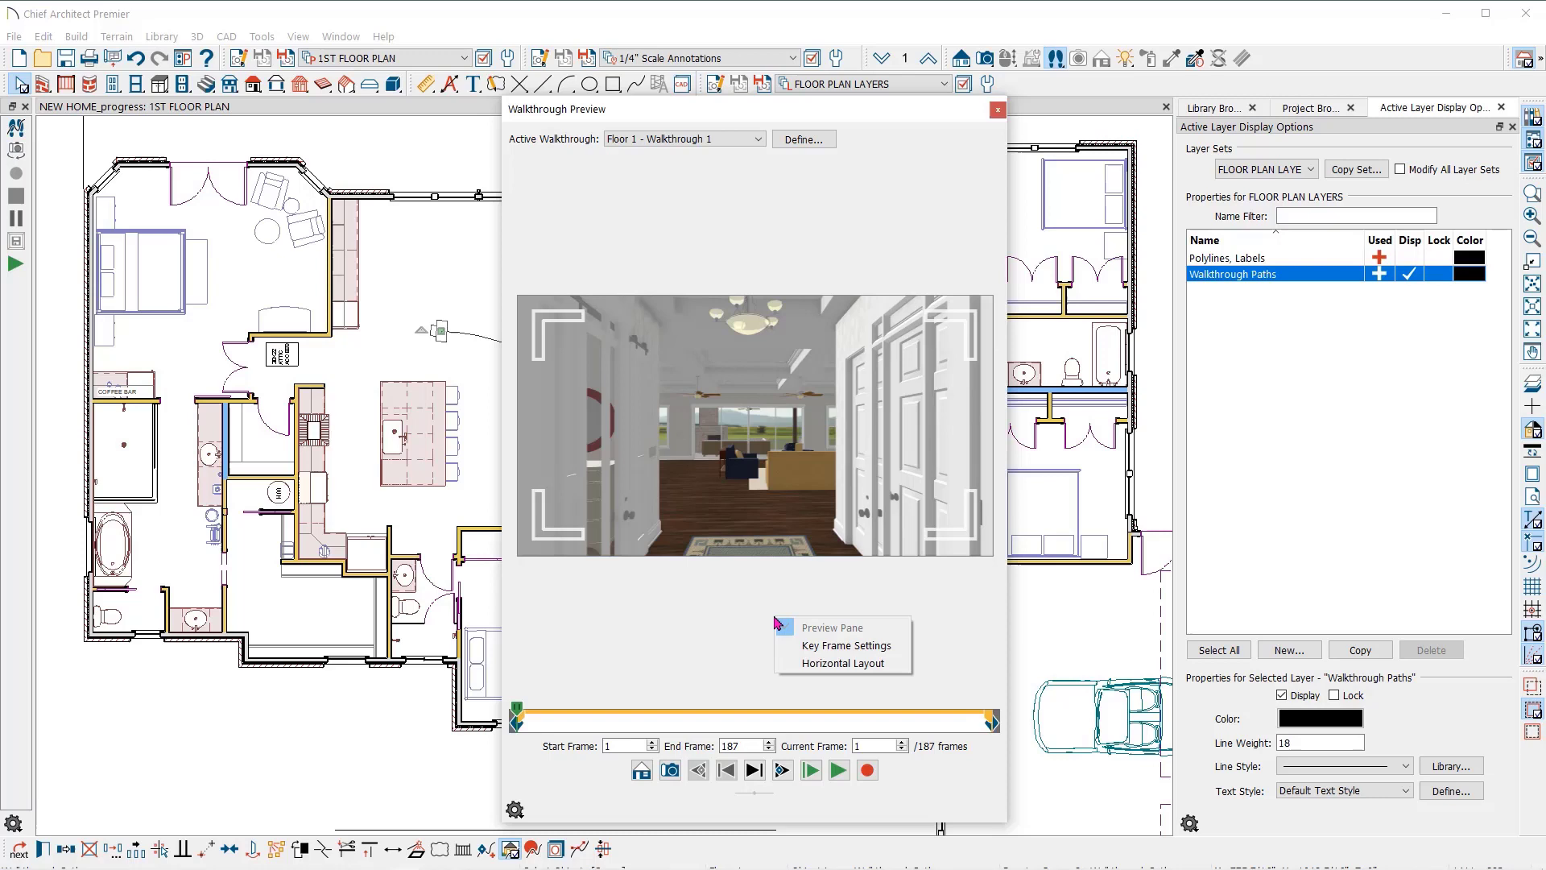
pyautogui.click(820, 645)
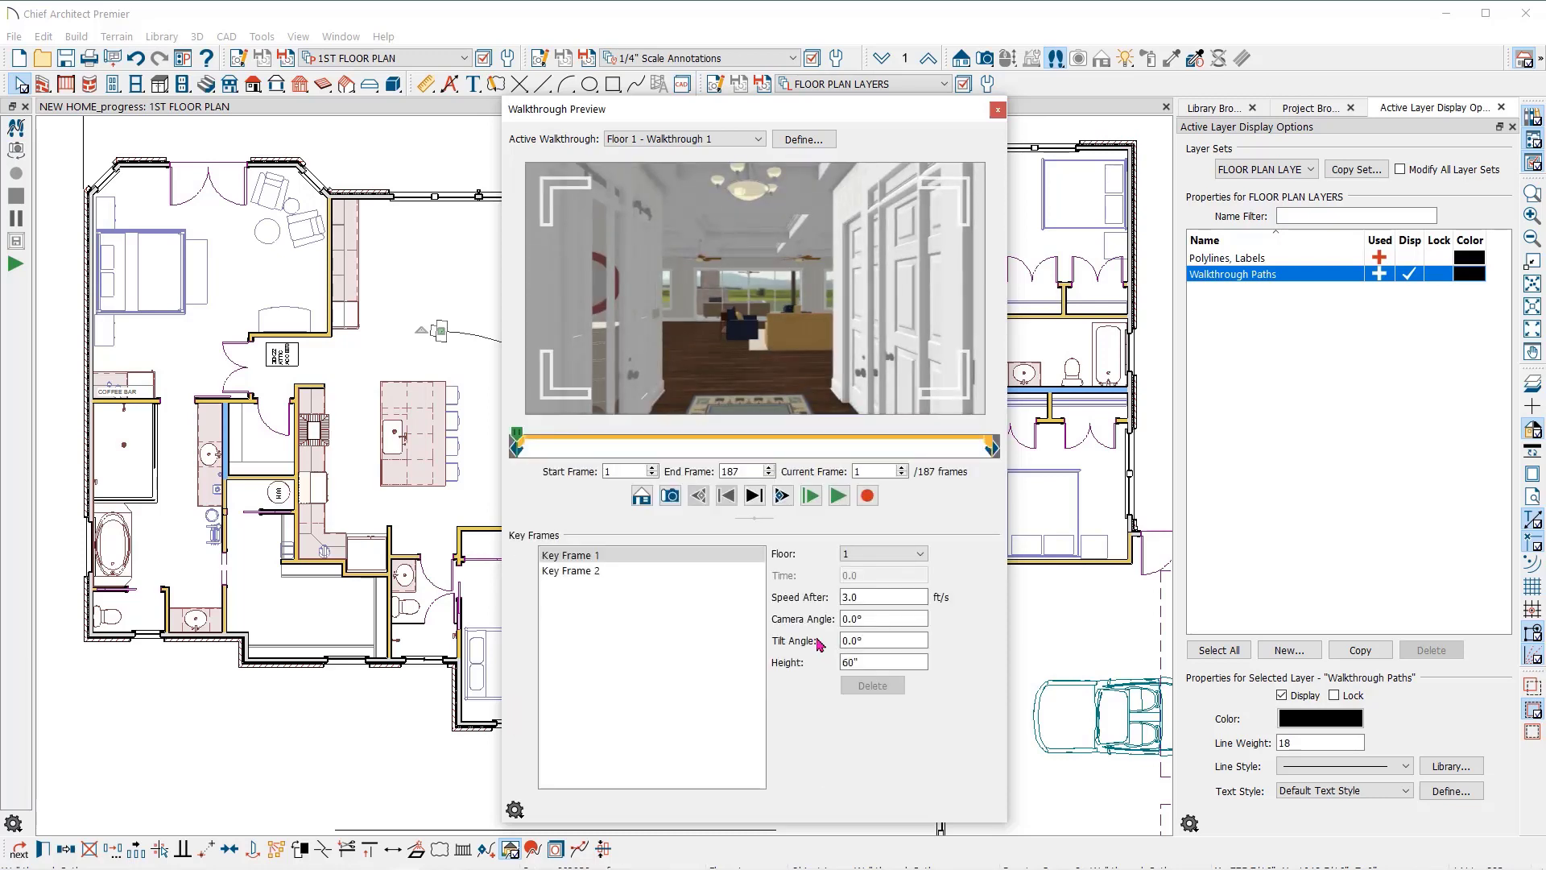
pyautogui.rightClick(743, 615)
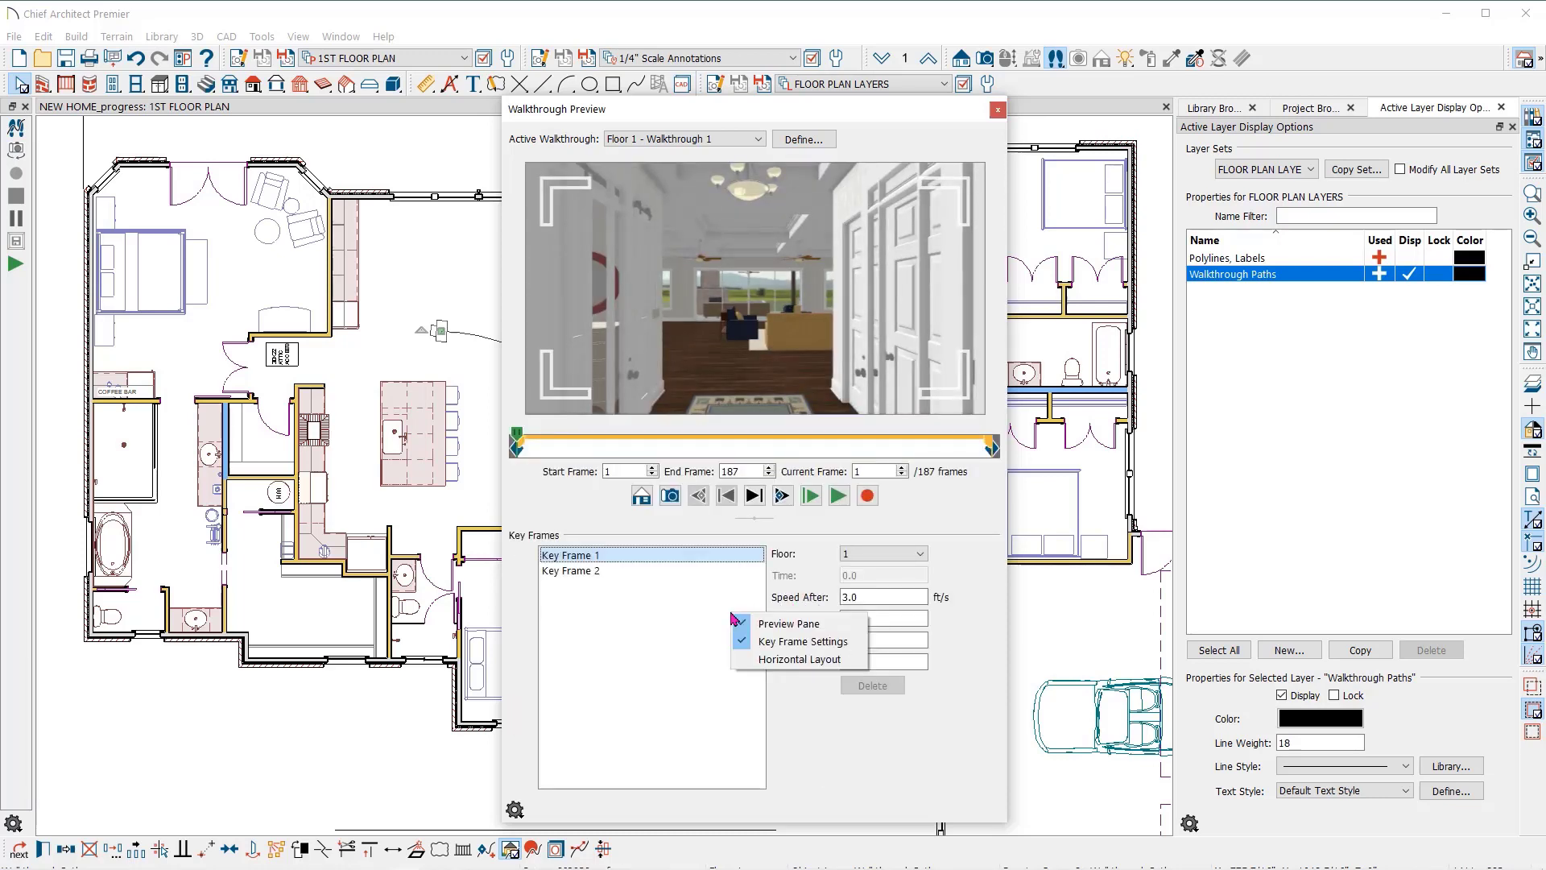
pyautogui.click(770, 661)
pyautogui.rightClick(770, 666)
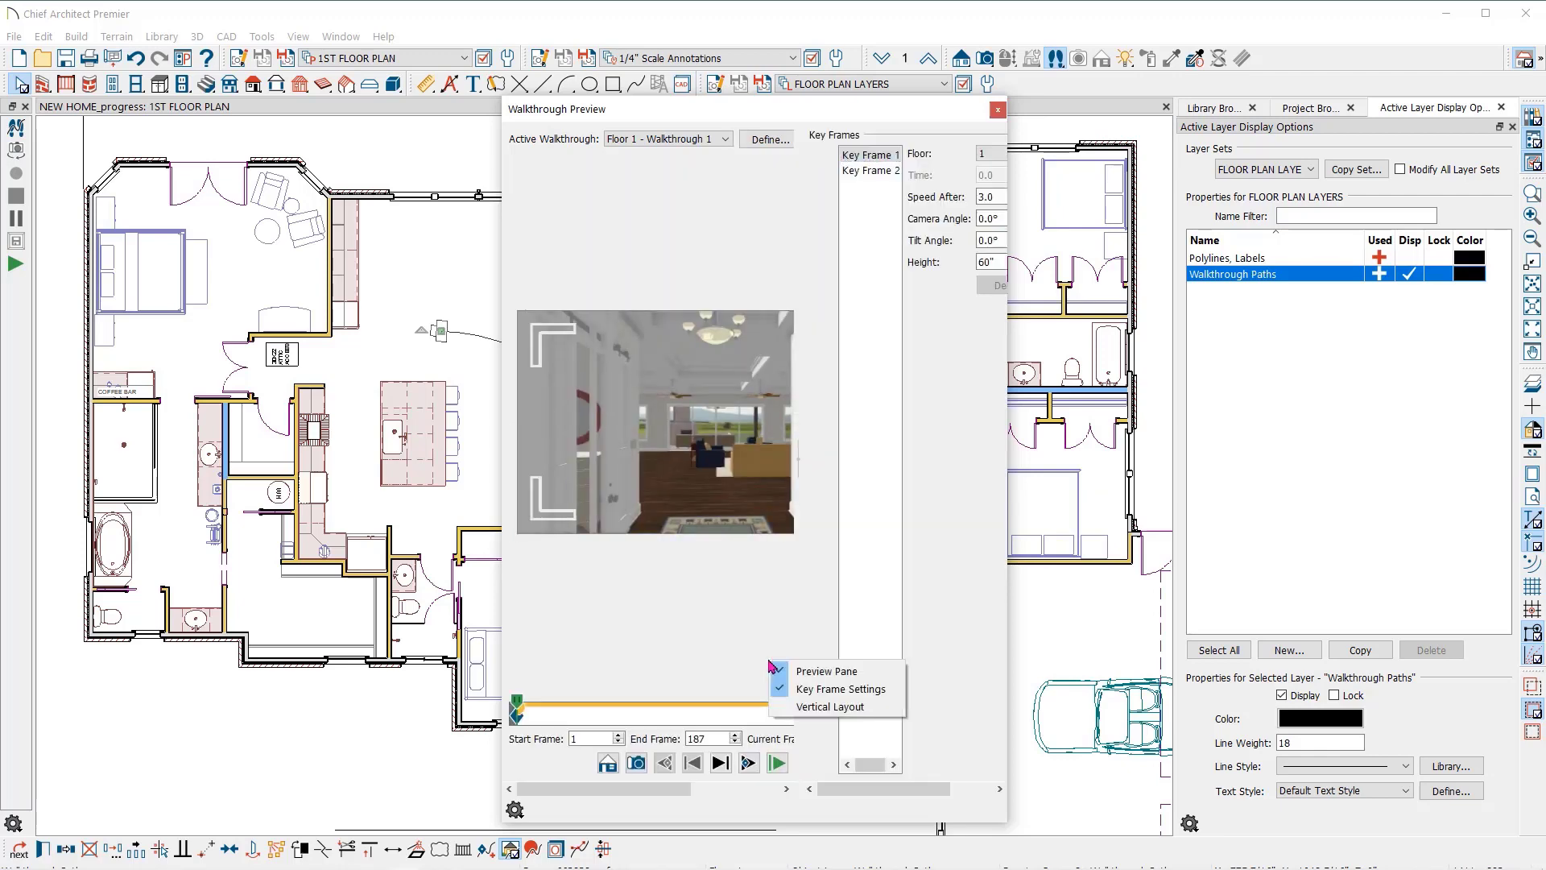
pyautogui.click(808, 712)
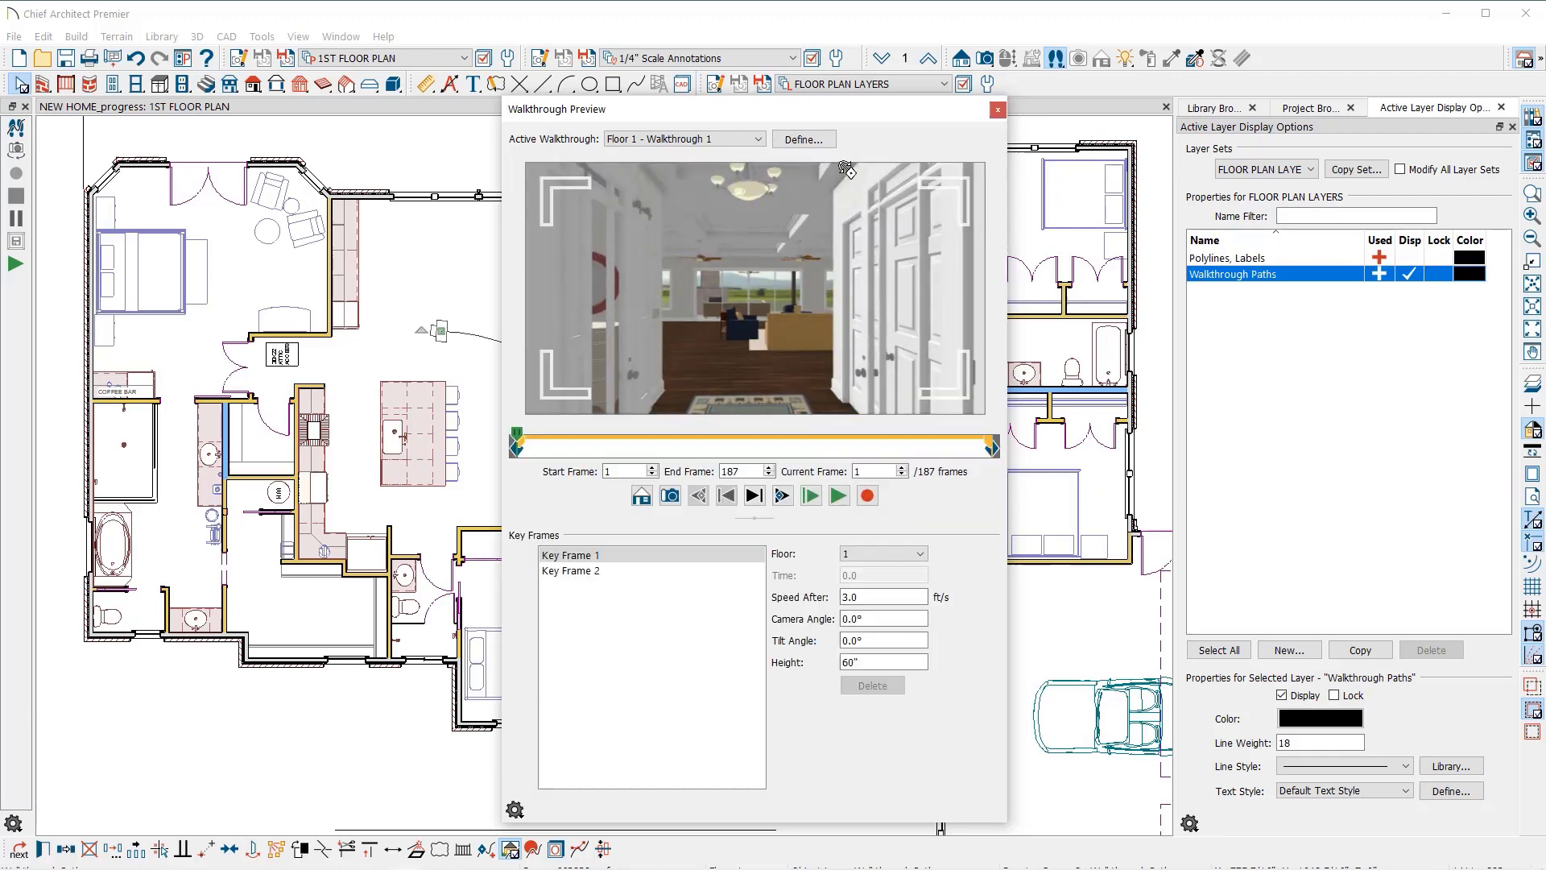
pyautogui.moveTo(749, 113); pyautogui.dragTo(1321, 387)
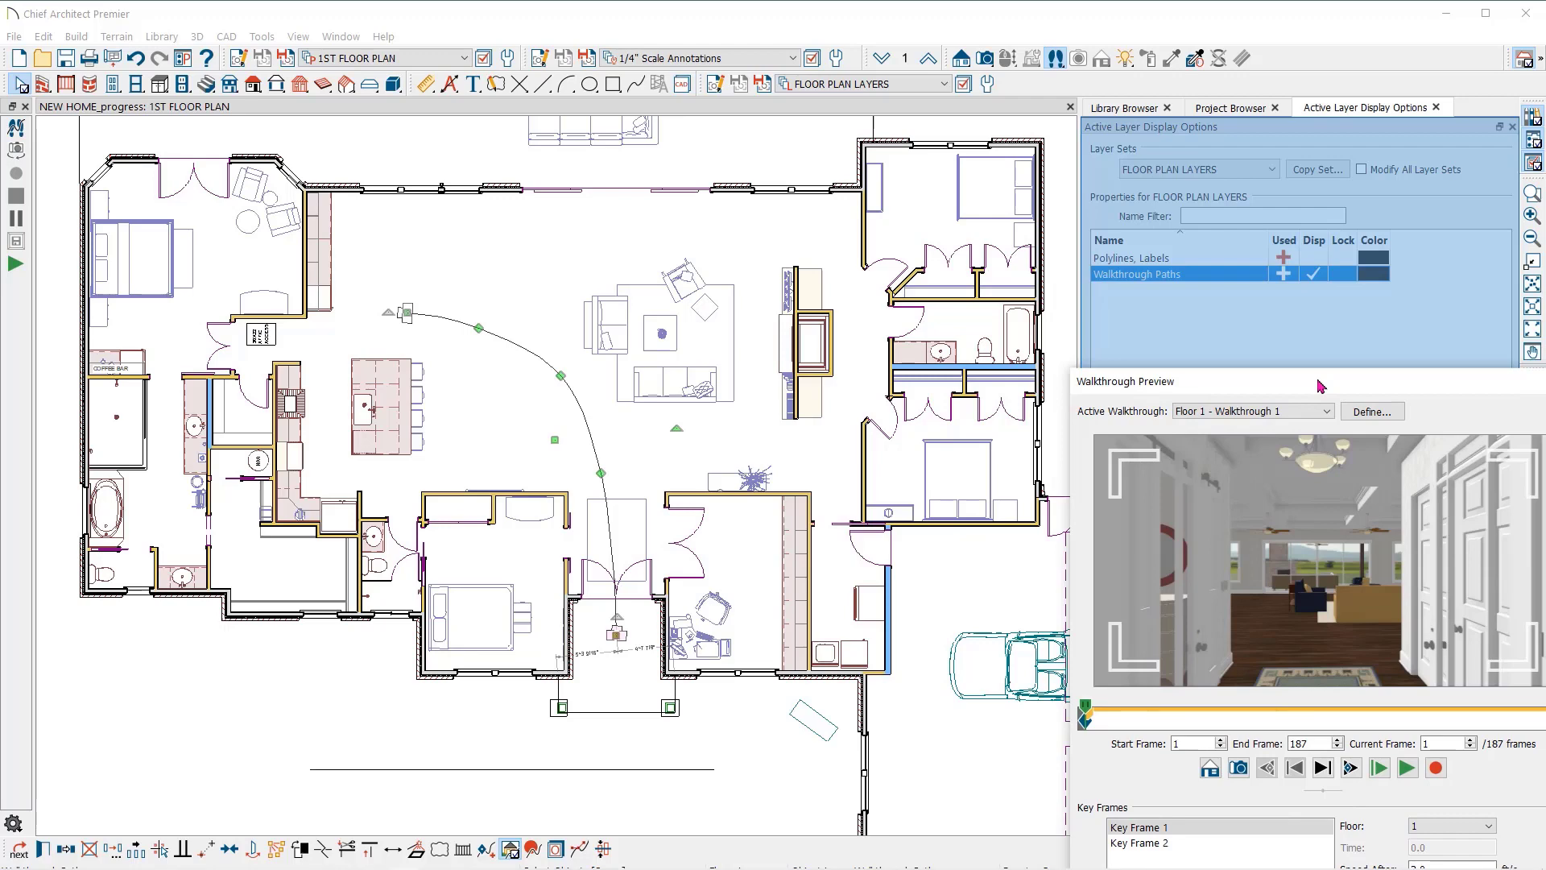
pyautogui.moveTo(1318, 380); pyautogui.dragTo(1316, 372)
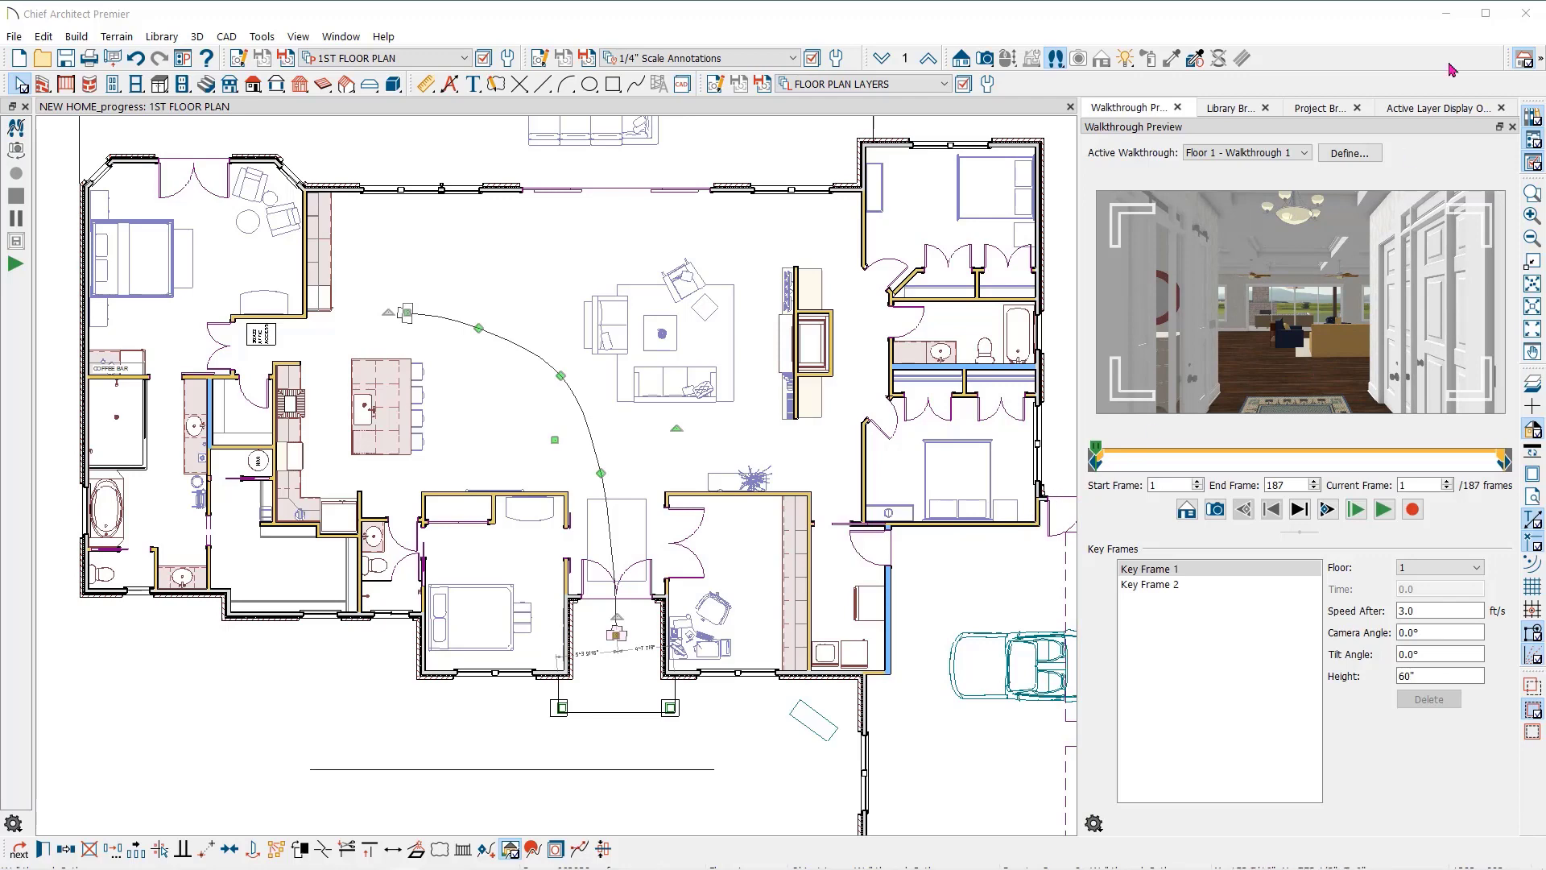
pyautogui.click(1512, 127)
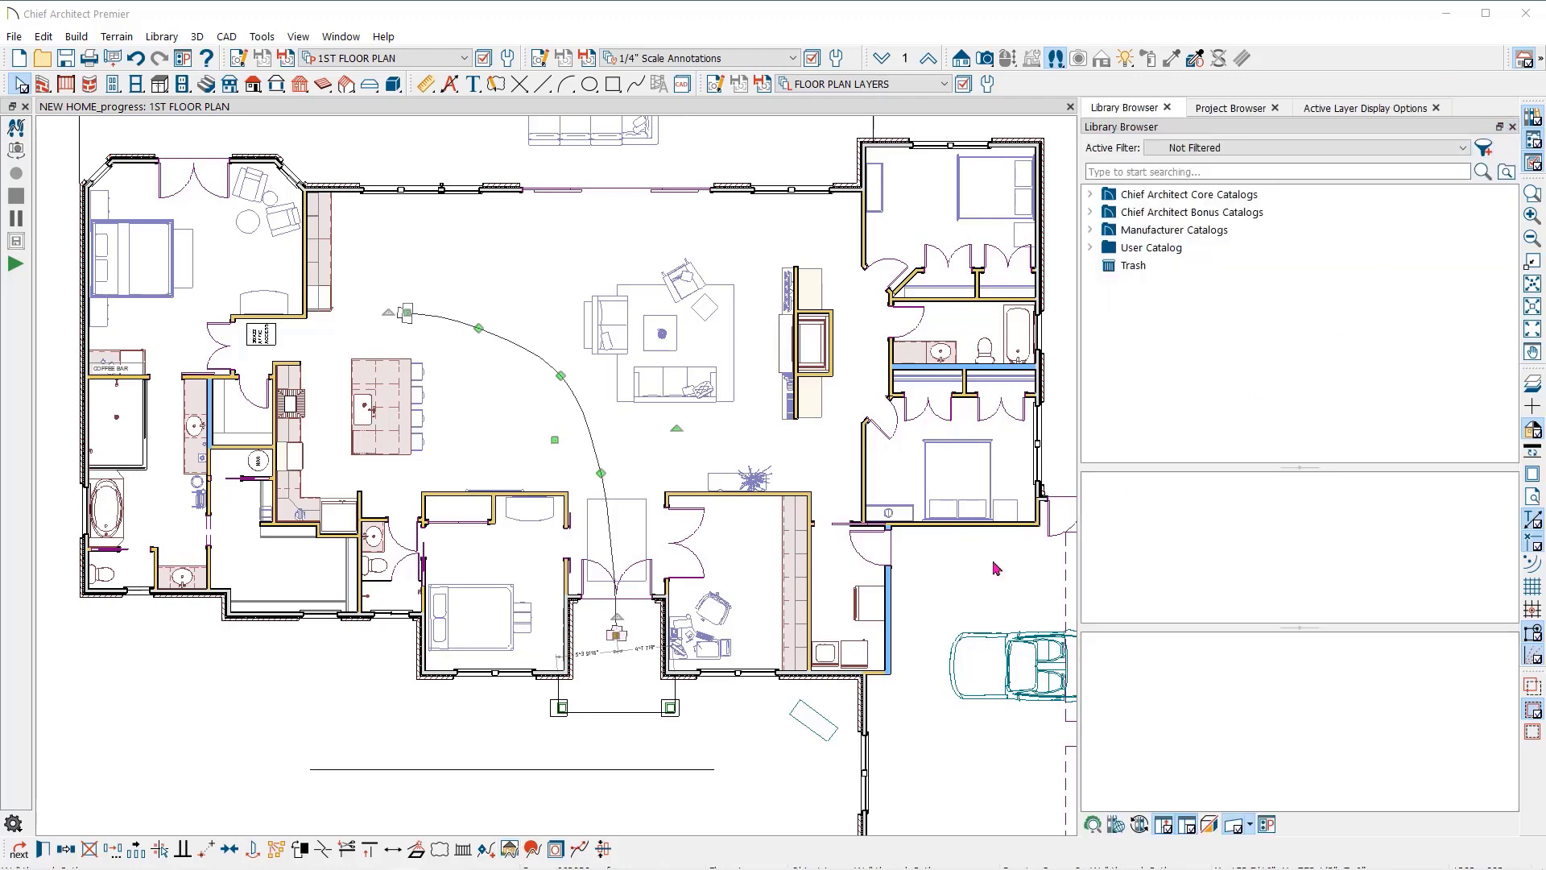
pyautogui.click(509, 850)
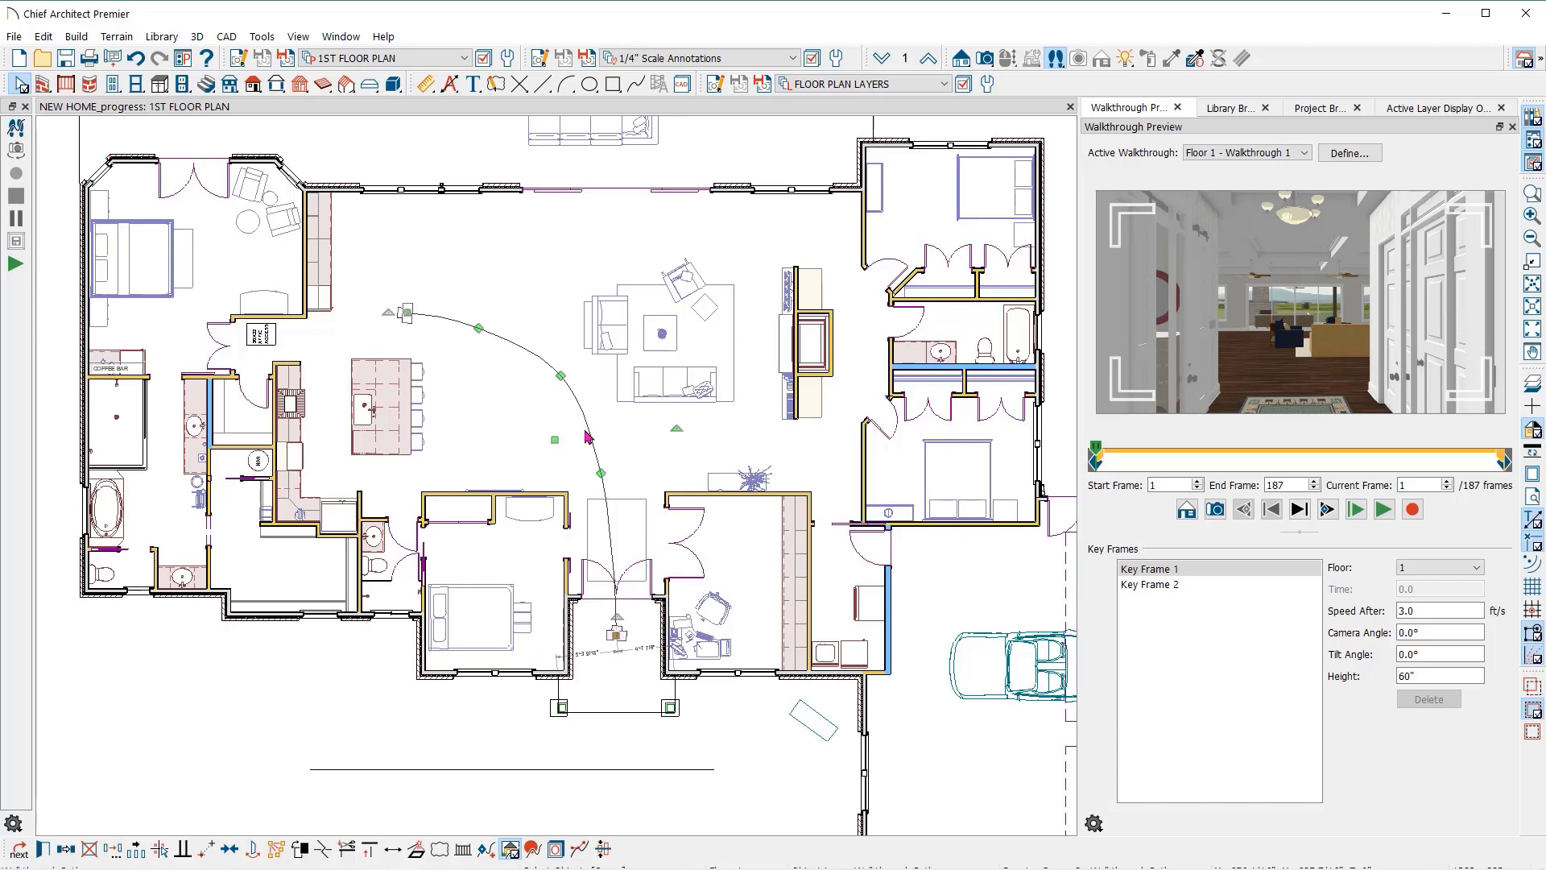
# Step: Enable Show Shadows and Reflections on the walkthrough's Camera page and apply the settings
pyautogui.click(1307, 156)
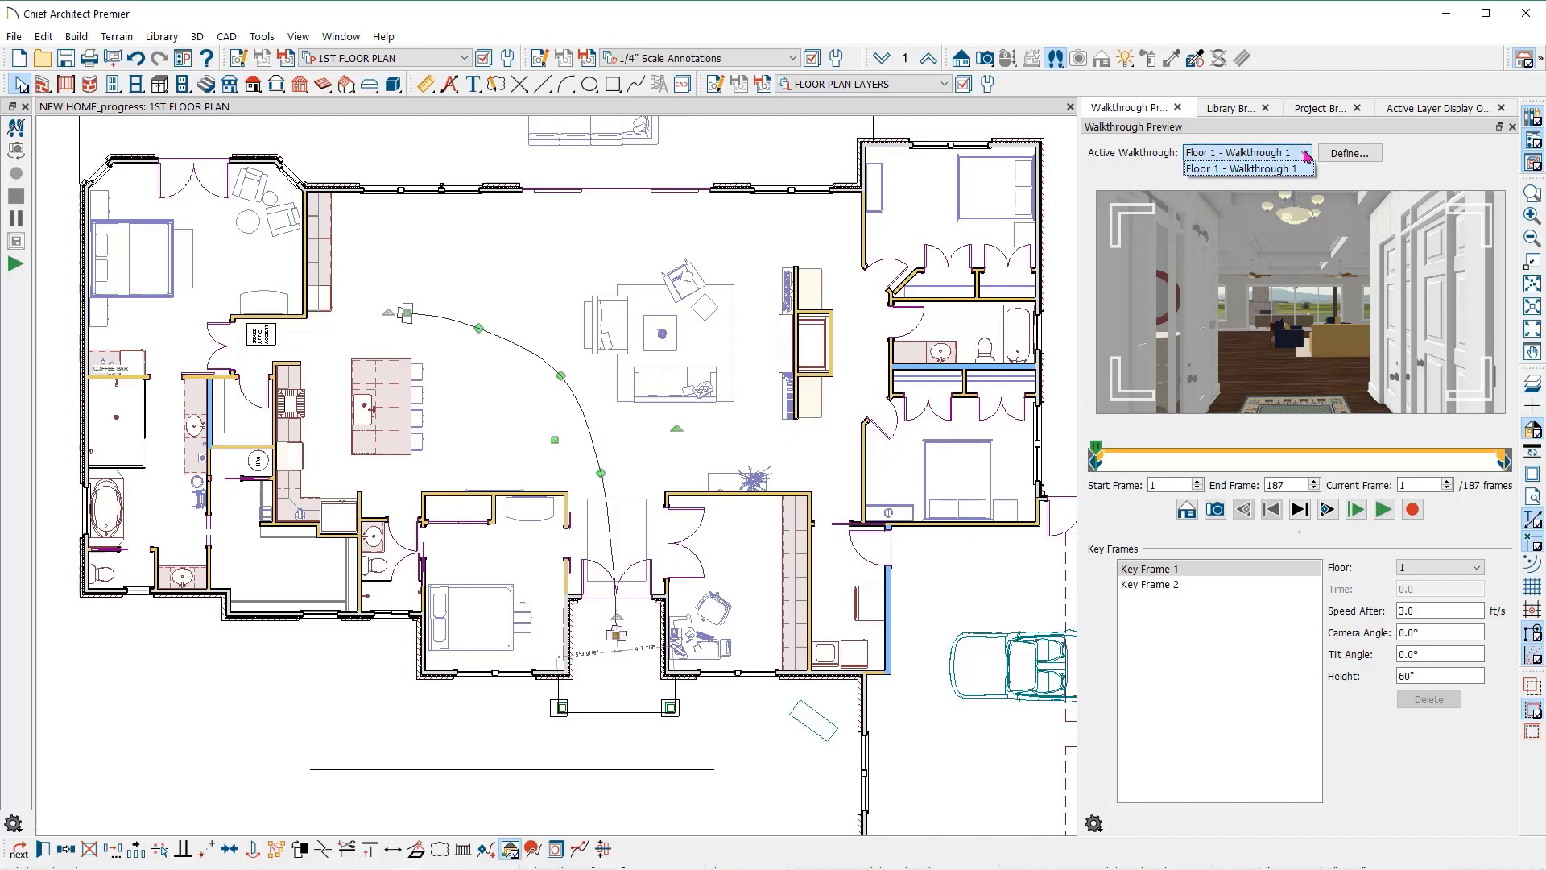
pyautogui.click(1348, 156)
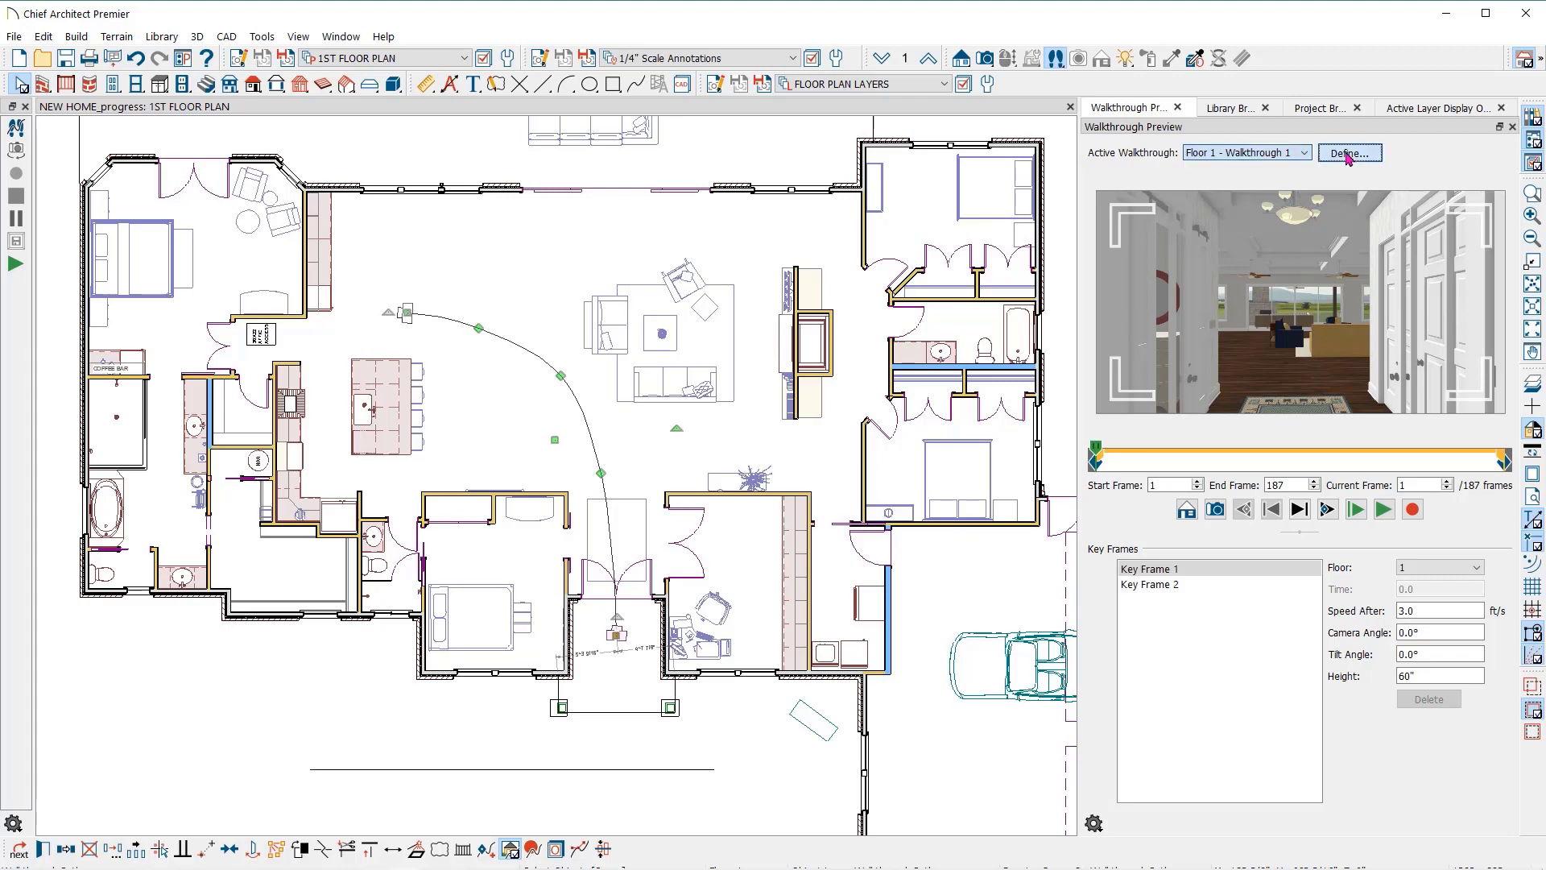
pyautogui.click(1349, 154)
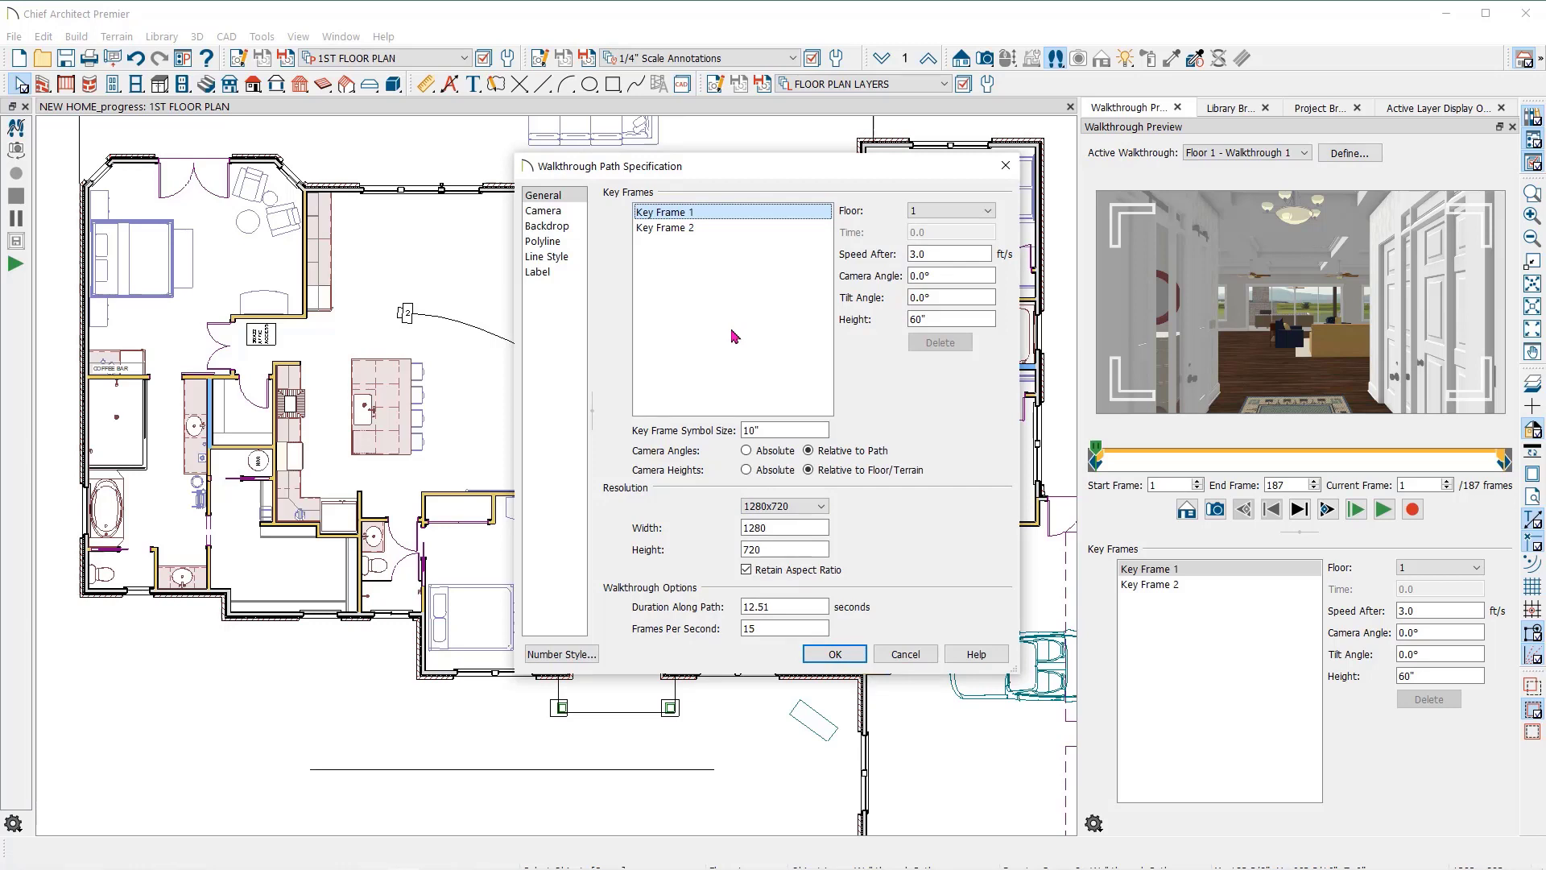
pyautogui.click(558, 211)
pyautogui.click(559, 232)
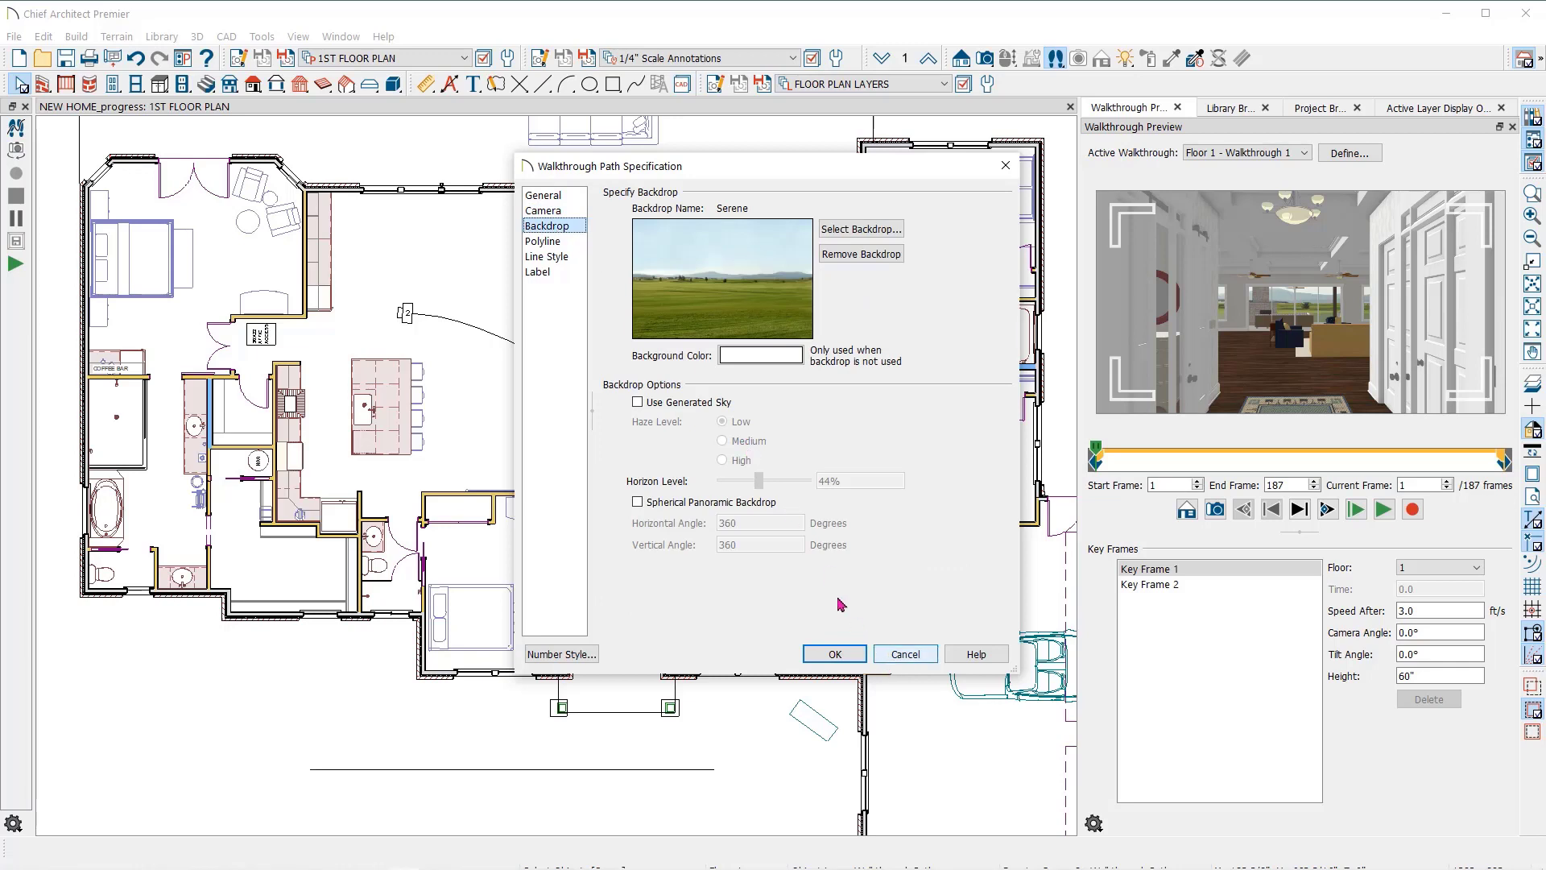
pyautogui.click(560, 213)
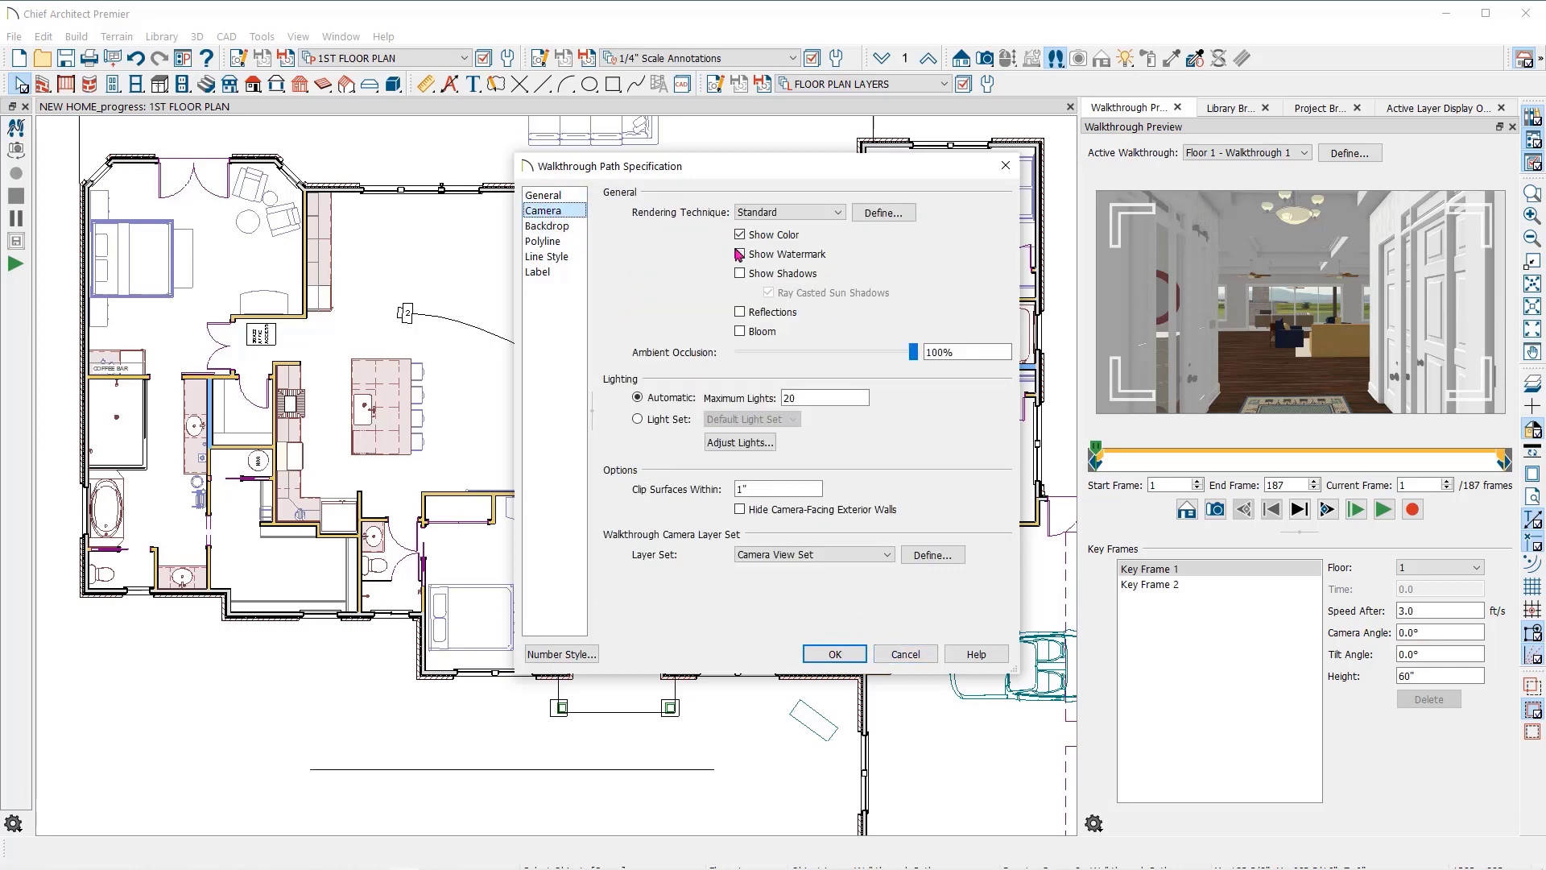
pyautogui.click(739, 273)
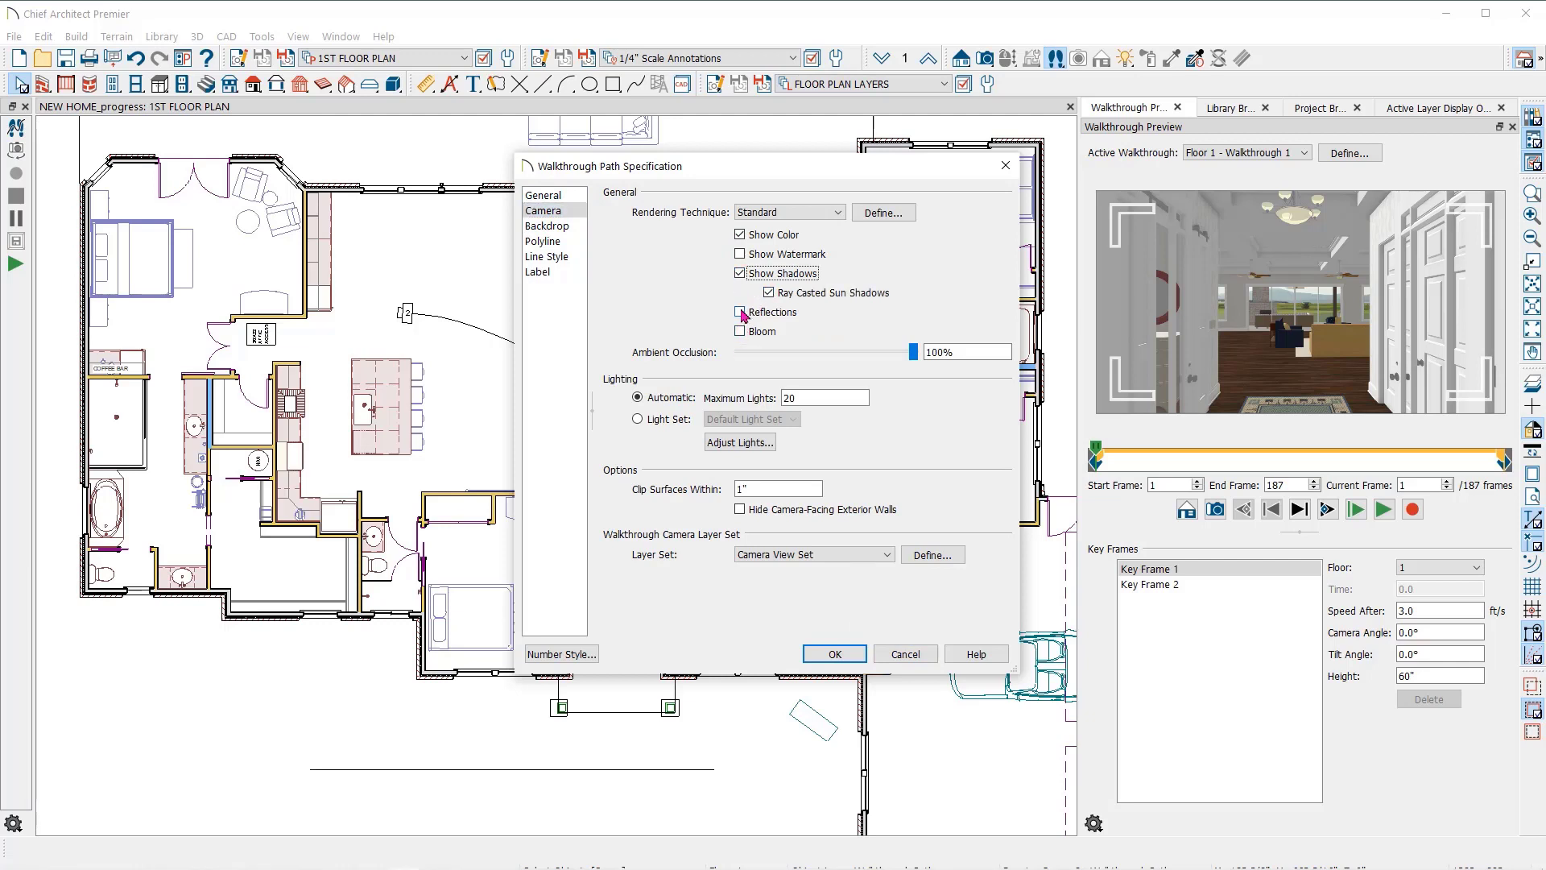
pyautogui.click(740, 313)
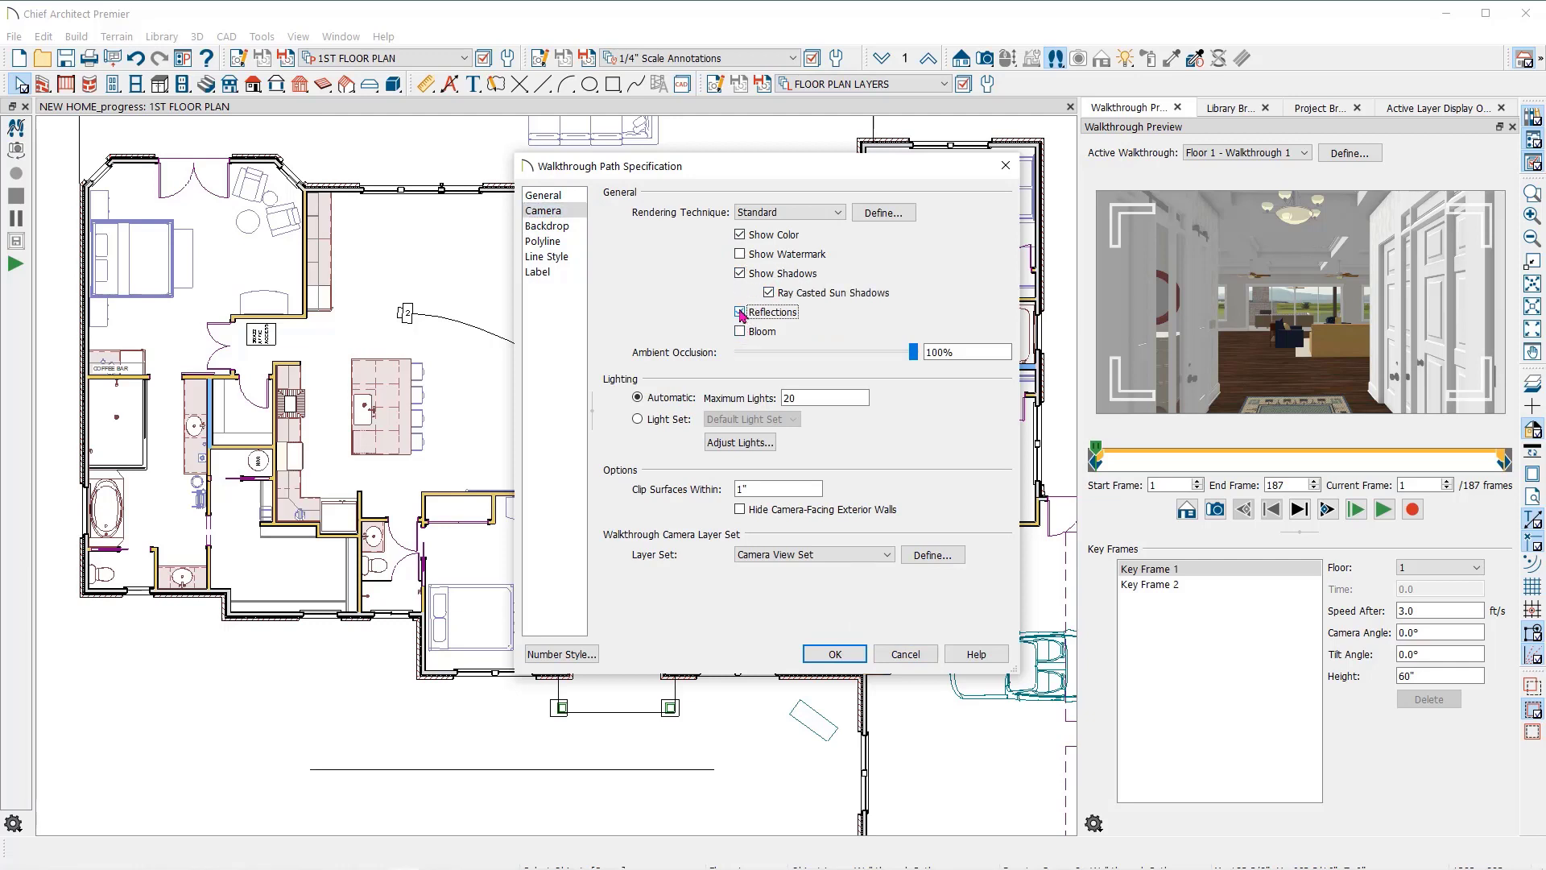
pyautogui.click(557, 229)
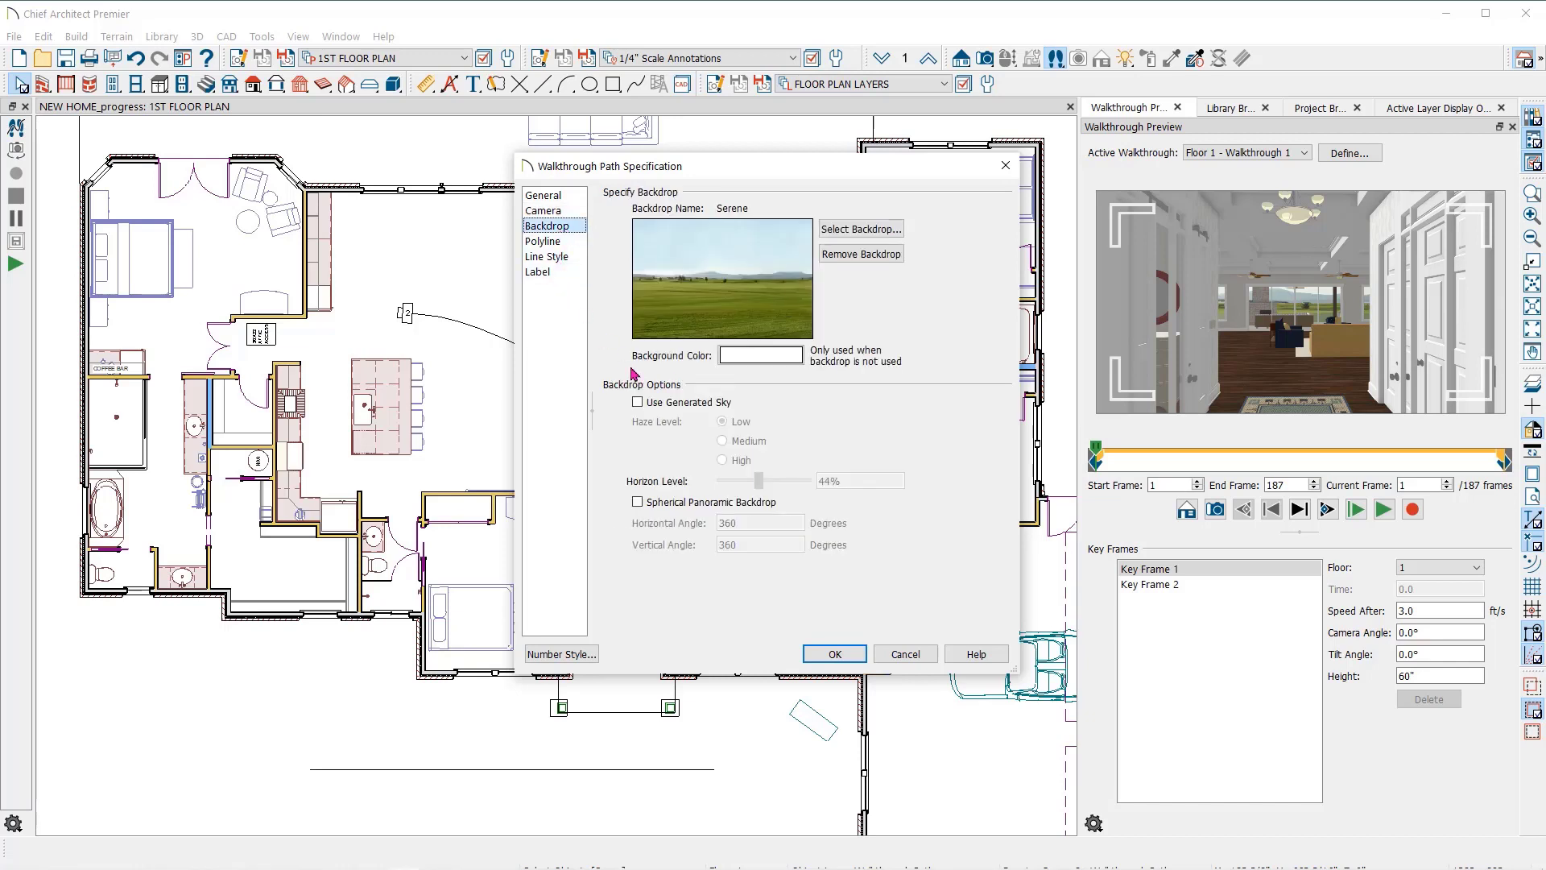
pyautogui.click(850, 656)
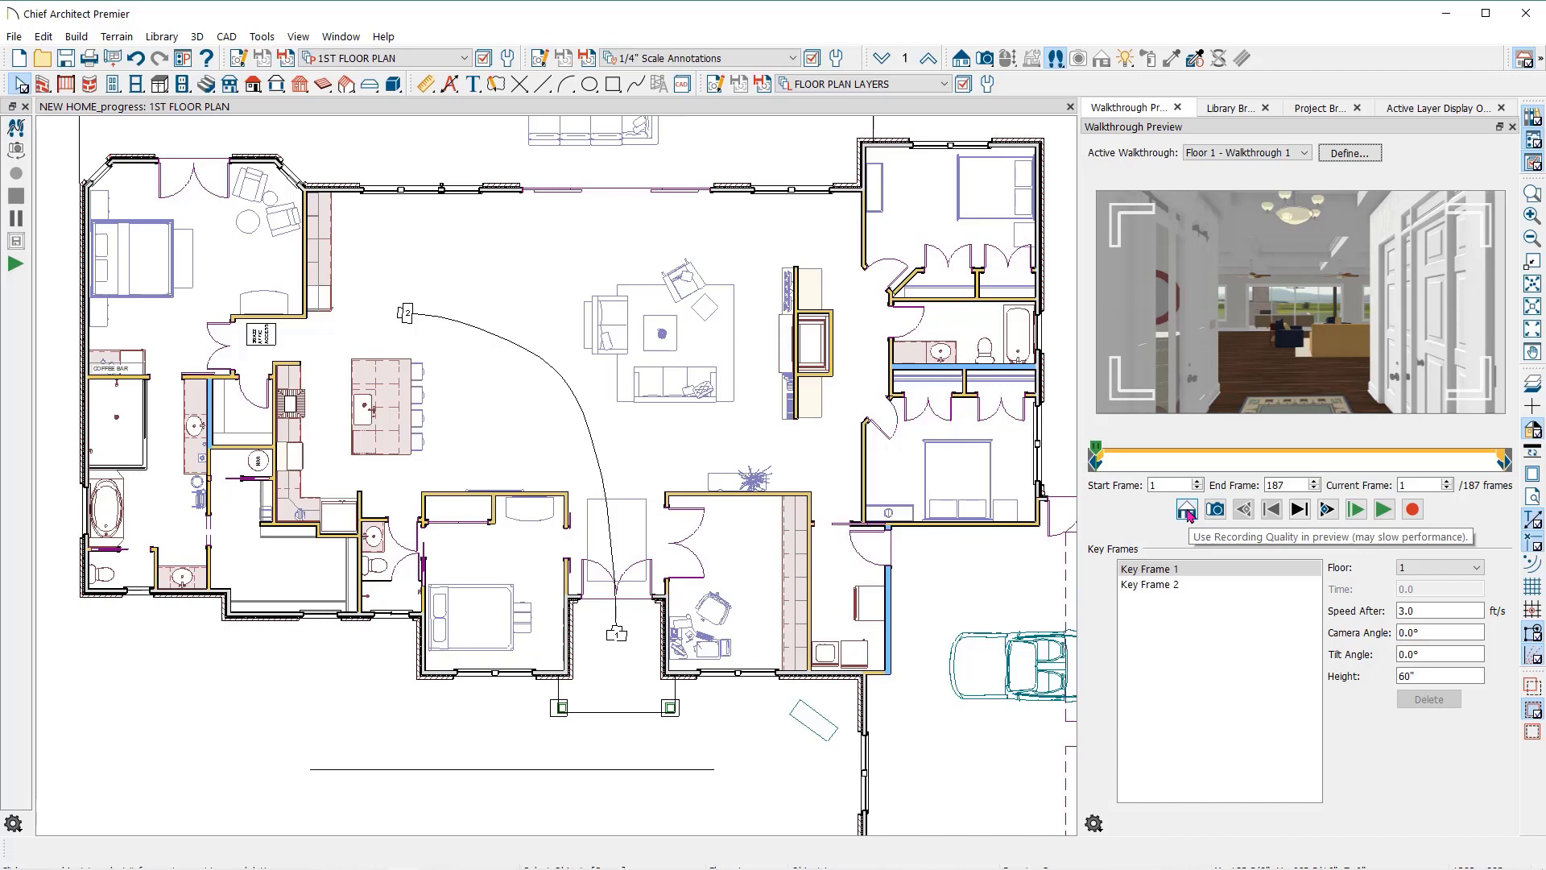
# Step: Play the walkthrough preview through to frame 187, ending on the kitchen cabinets
pyautogui.click(1356, 510)
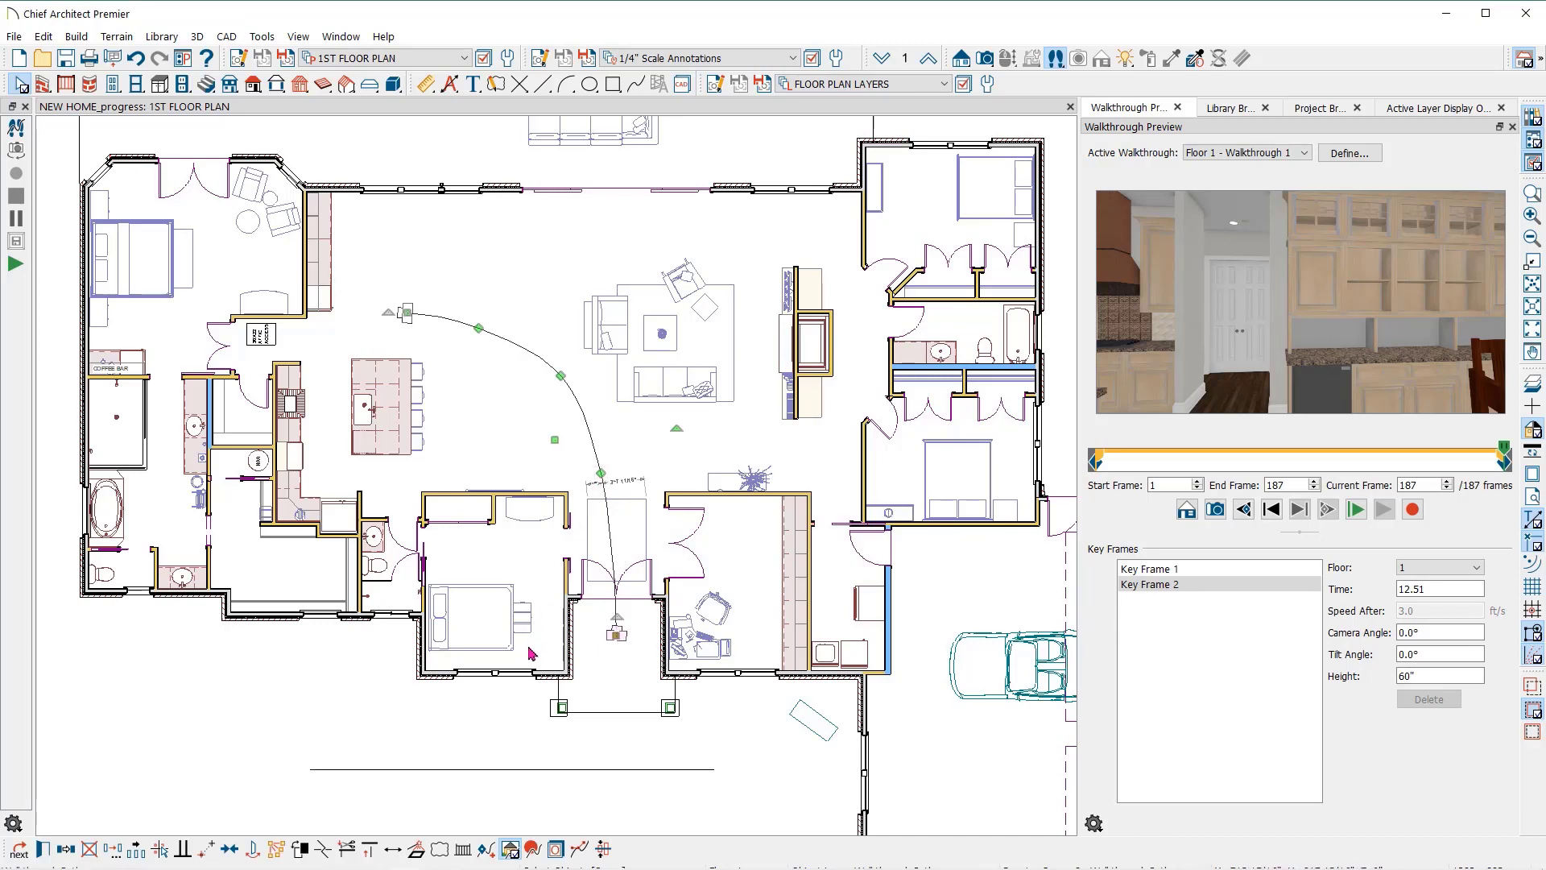
# Step: Add three key frames along the curve for five total, then nudge Key Frame 3 to time 5.5
pyautogui.click(486, 850)
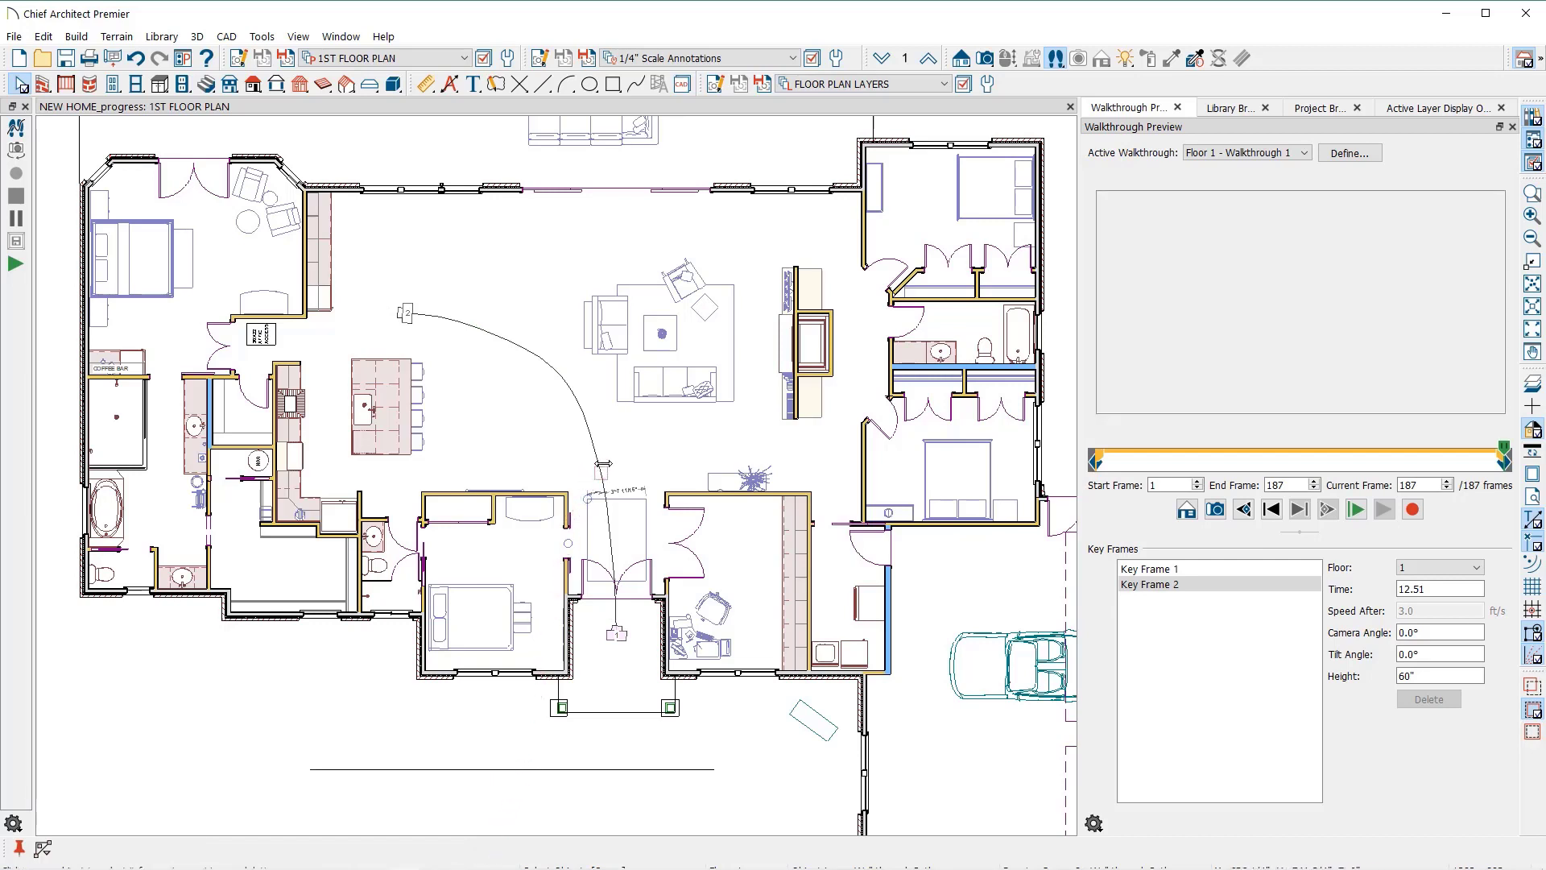
pyautogui.click(597, 459)
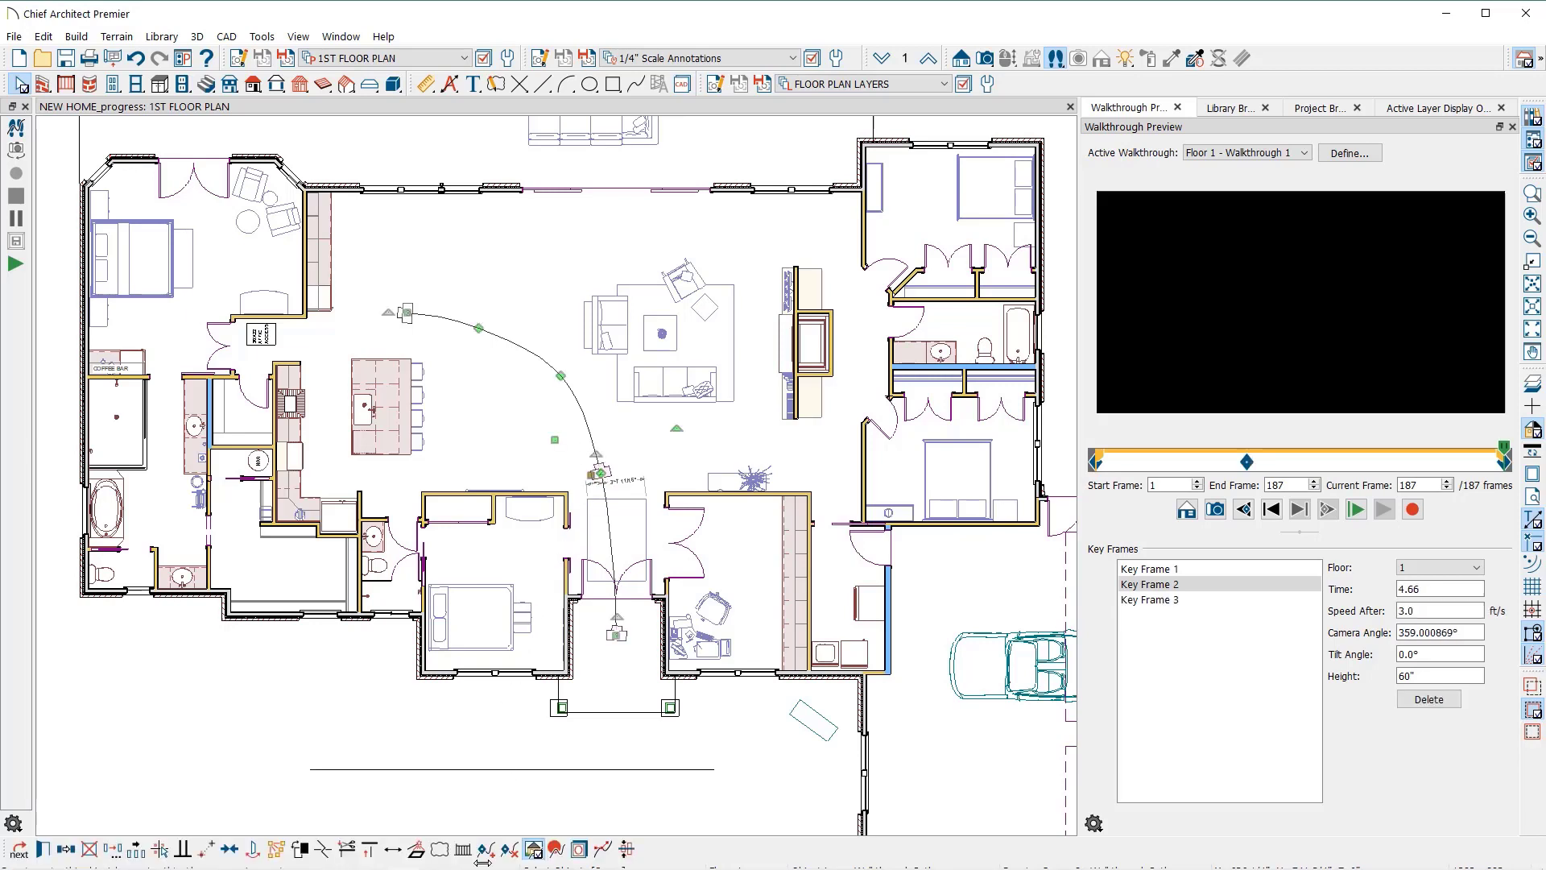
pyautogui.press('Escape')
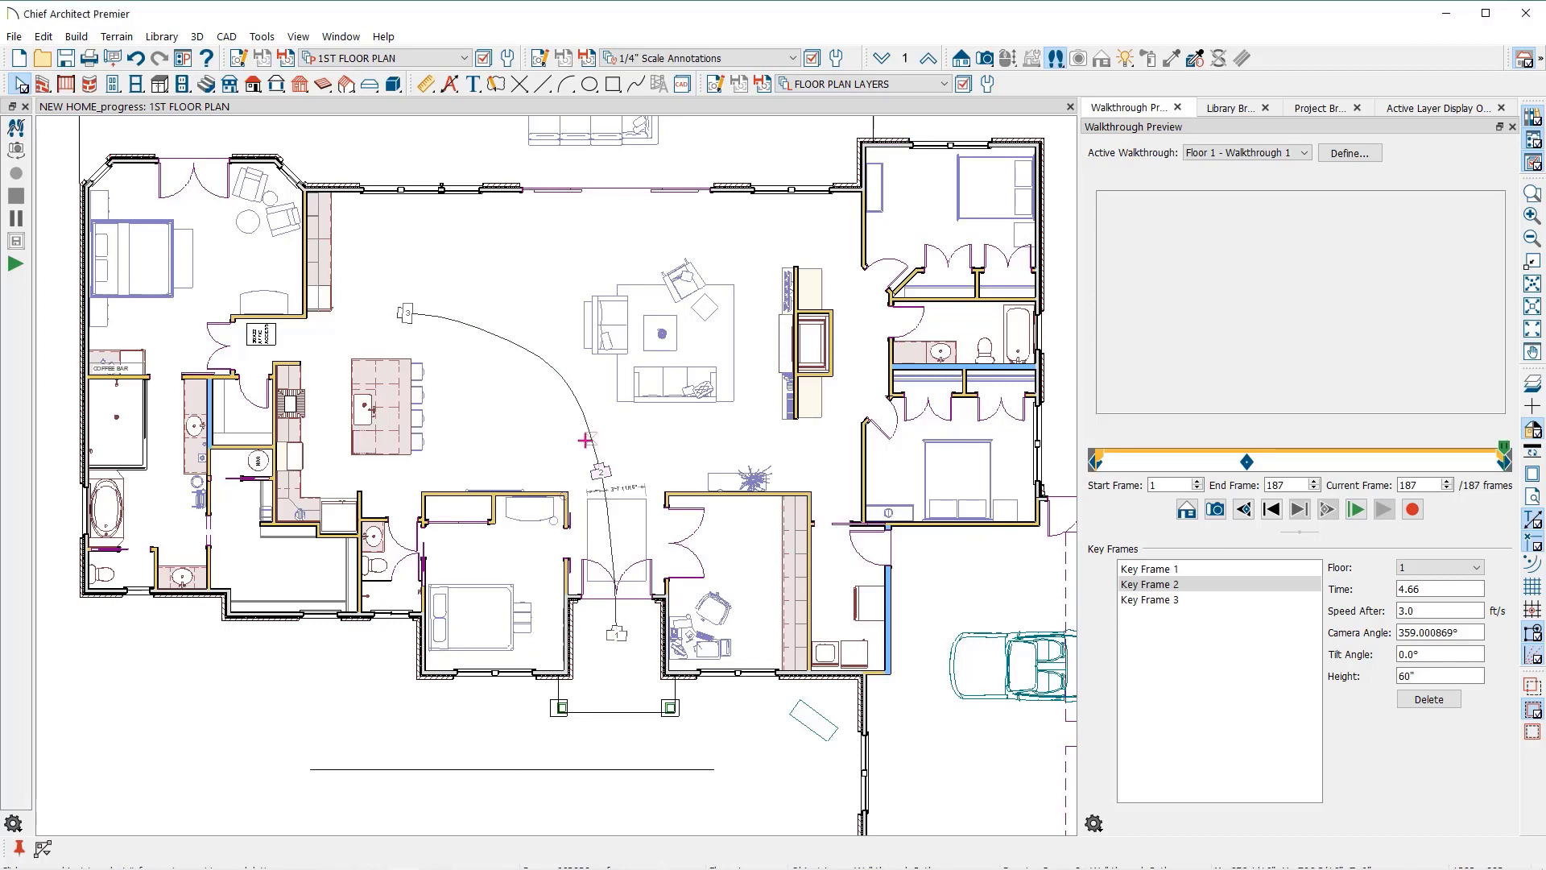
pyautogui.click(585, 439)
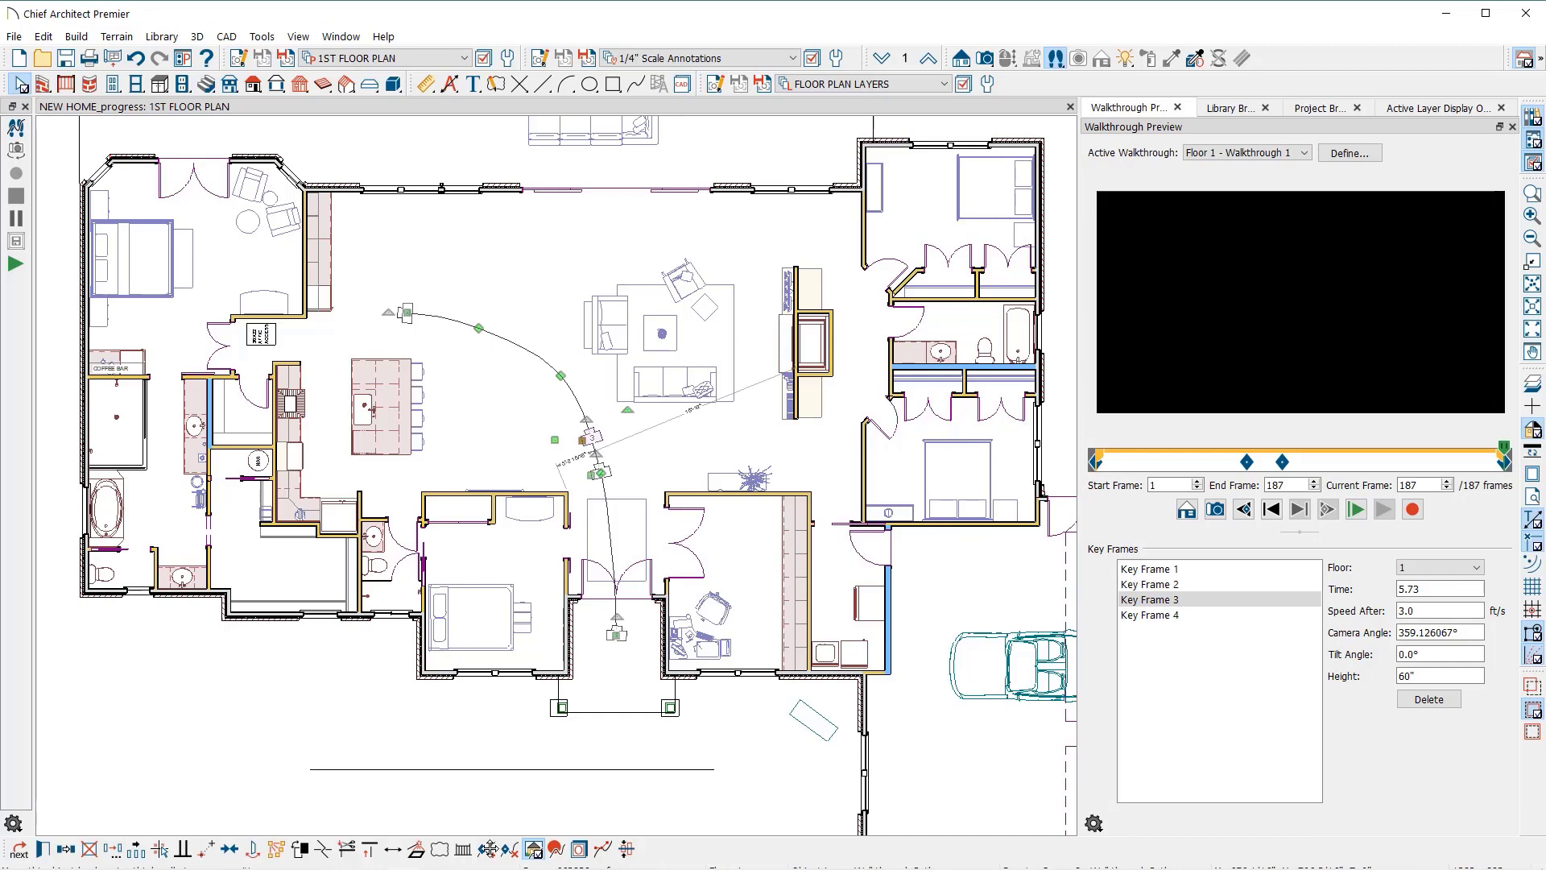
pyautogui.click(567, 386)
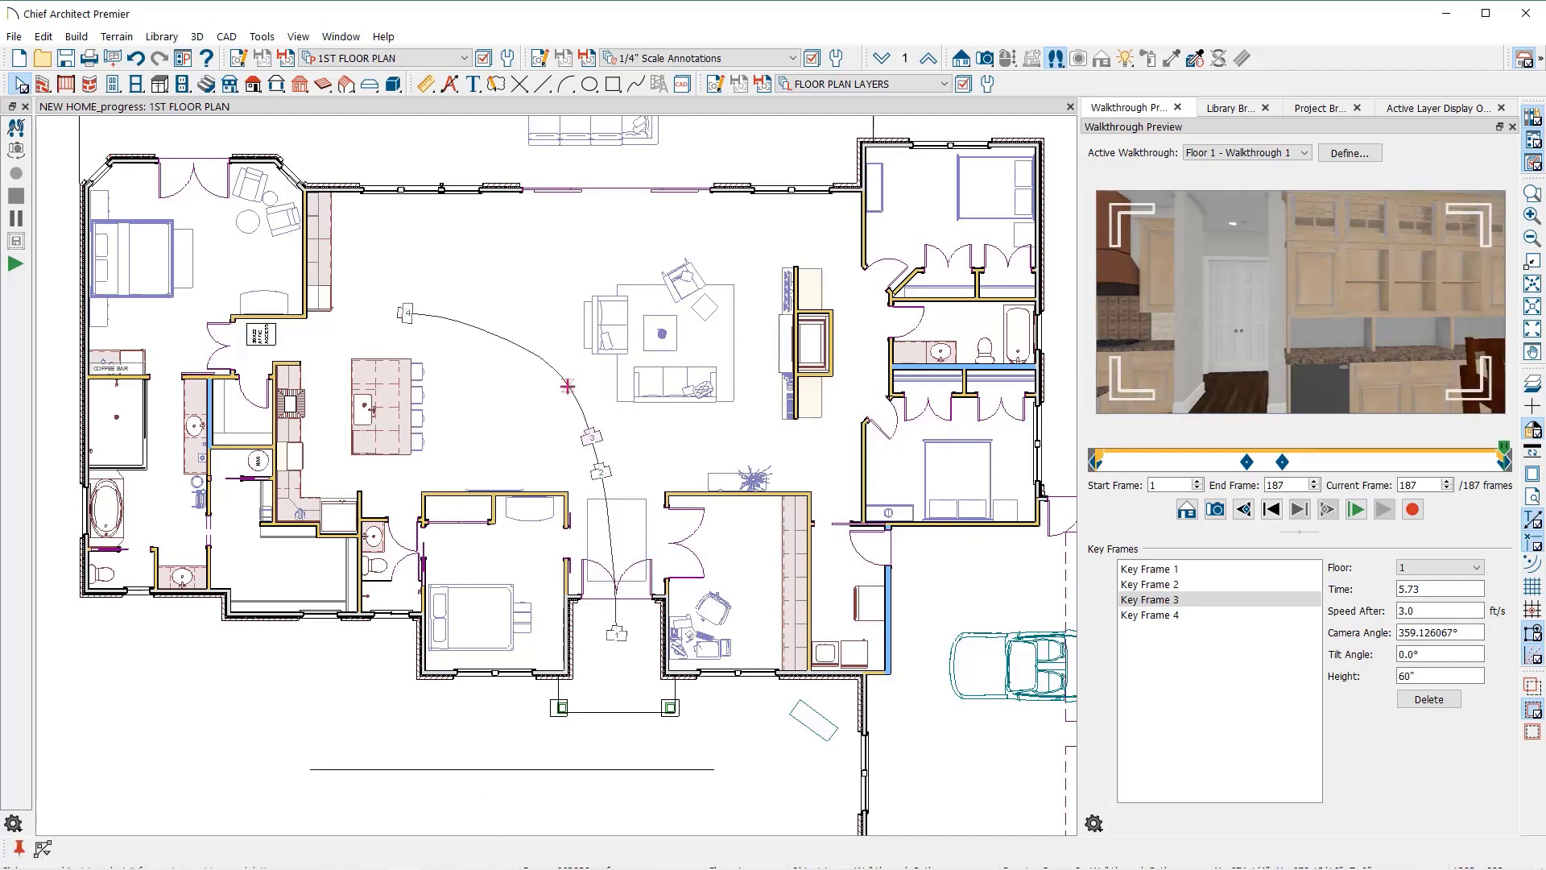
pyautogui.click(567, 387)
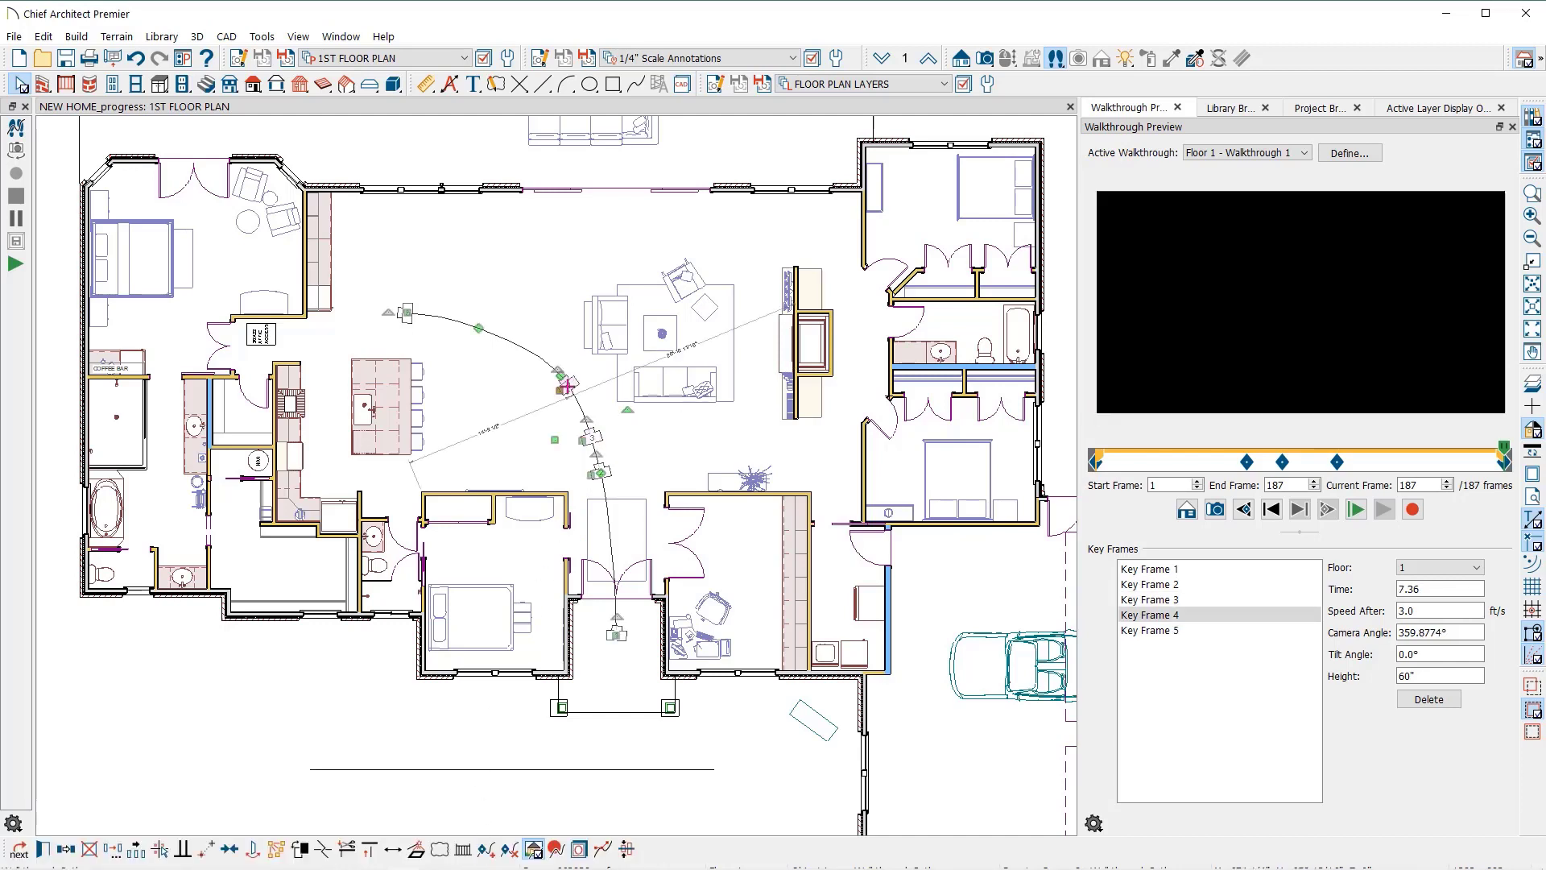
pyautogui.press('Escape')
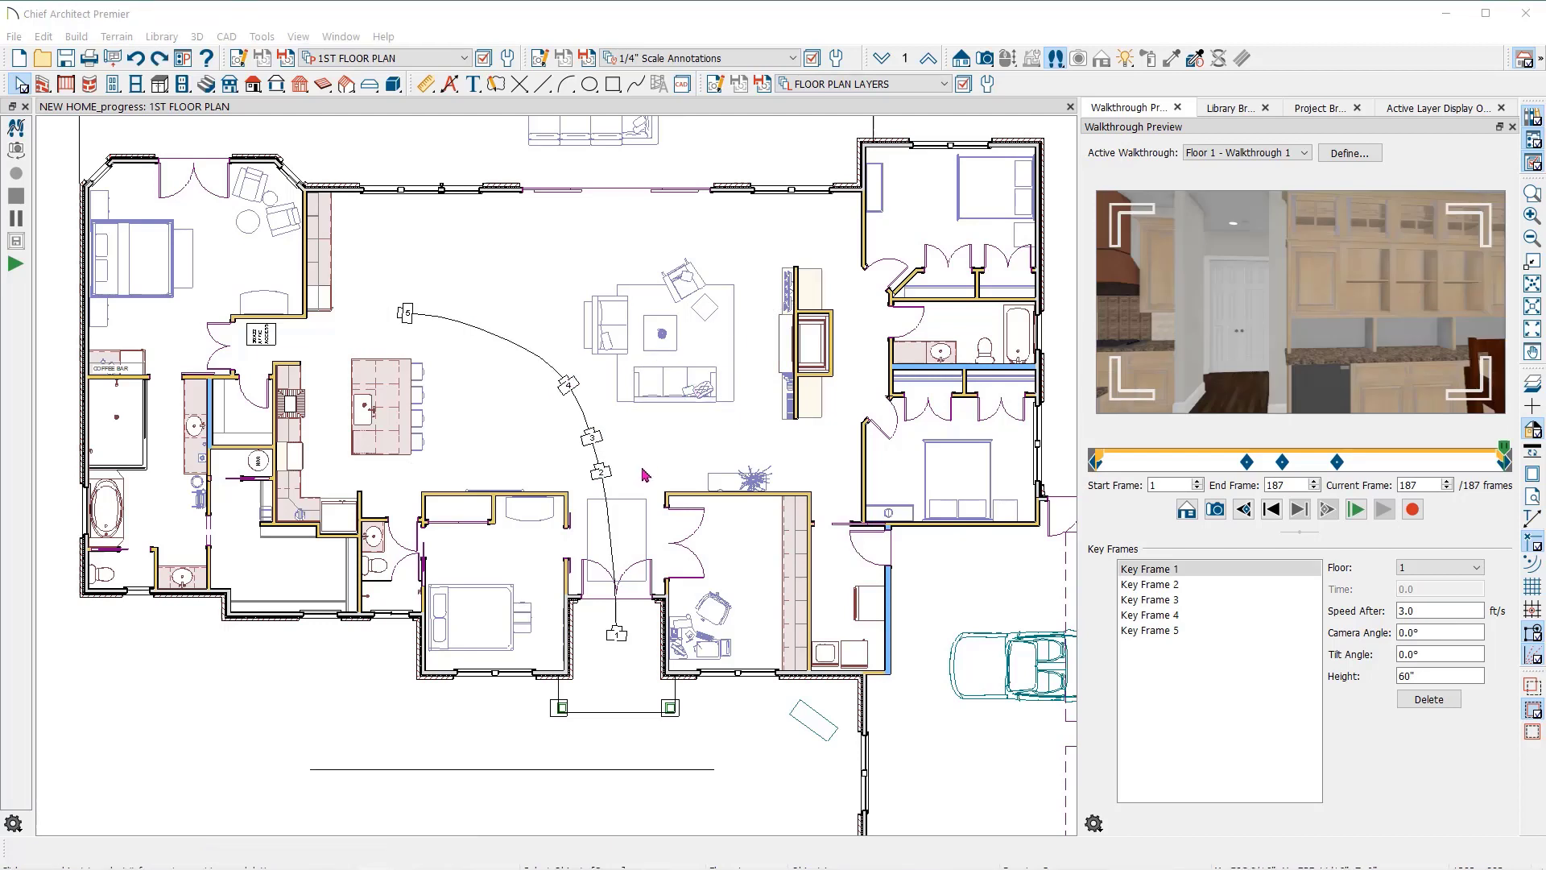
pyautogui.click(592, 443)
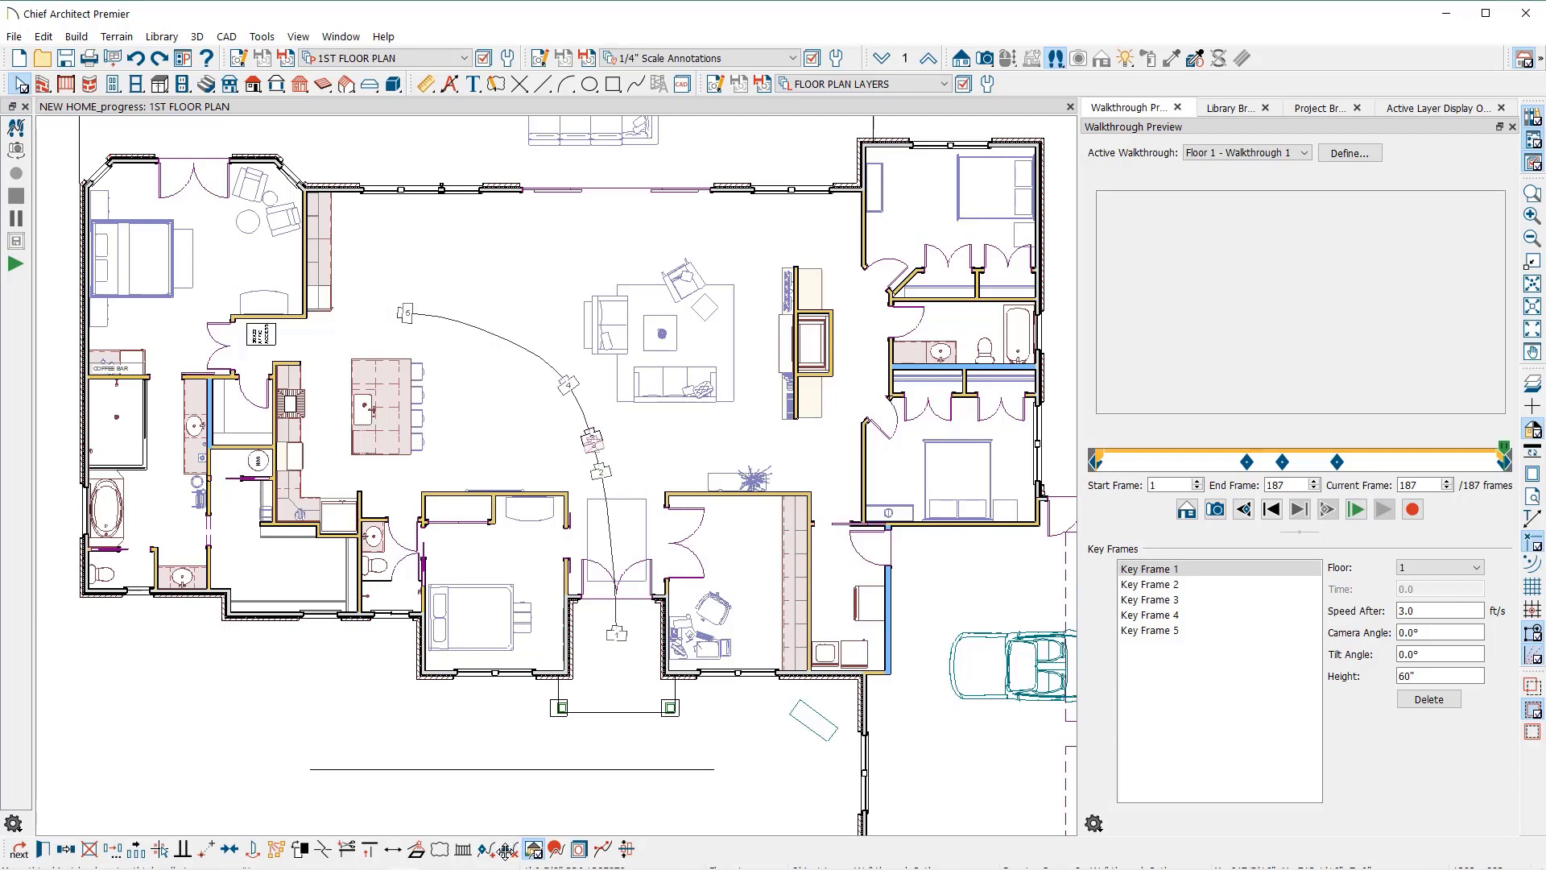
pyautogui.click(506, 850)
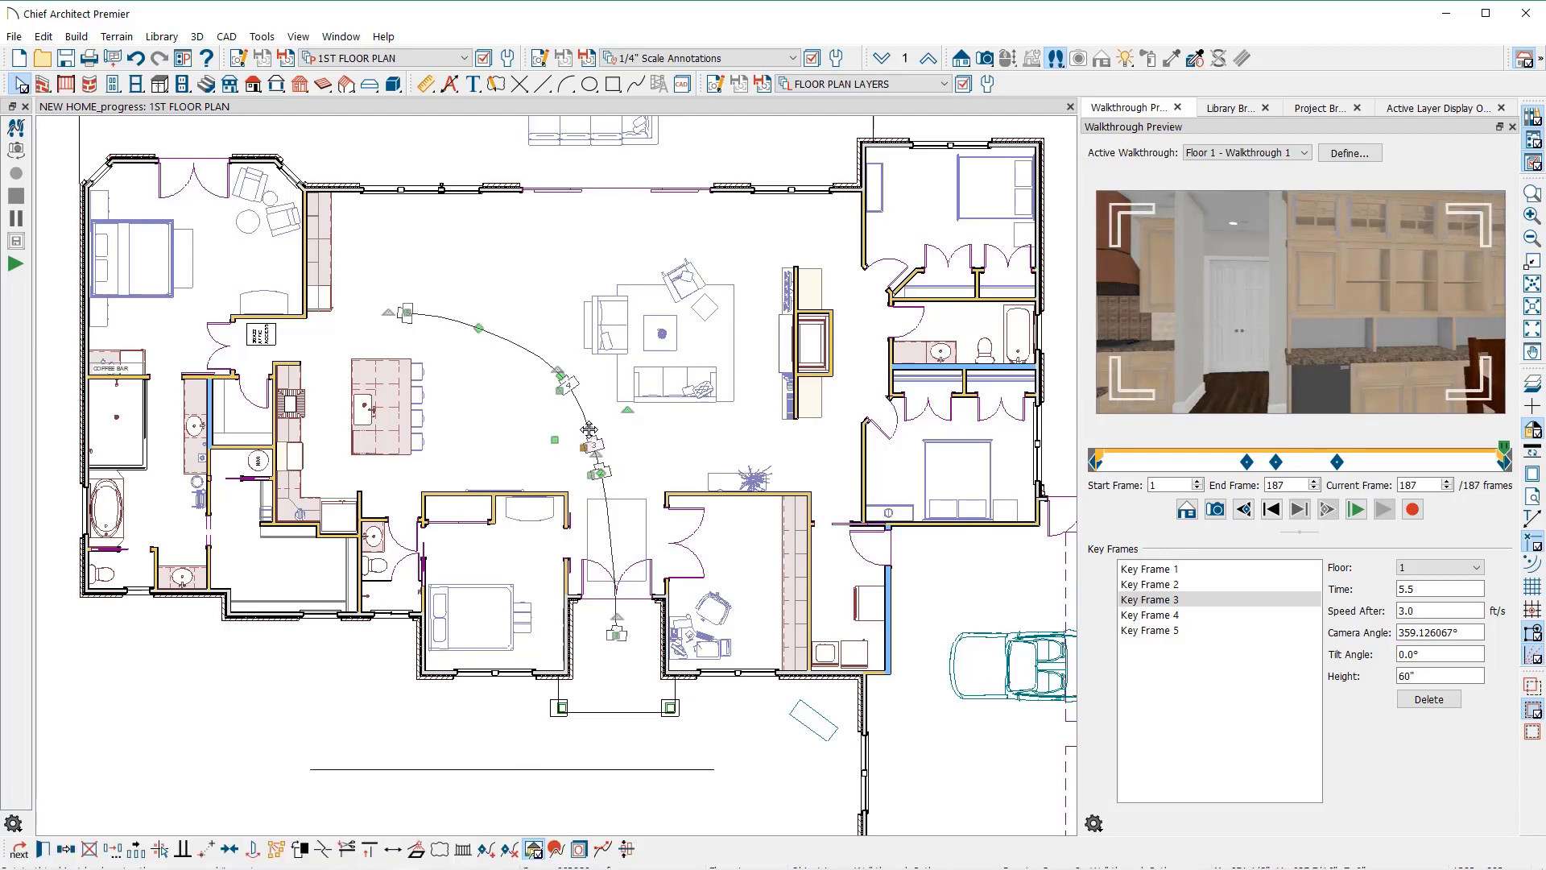
# Step: Rotate the Key Frame 3 and Key Frame 5 cameras toward the kitchen, then replay the preview
pyautogui.press('Escape')
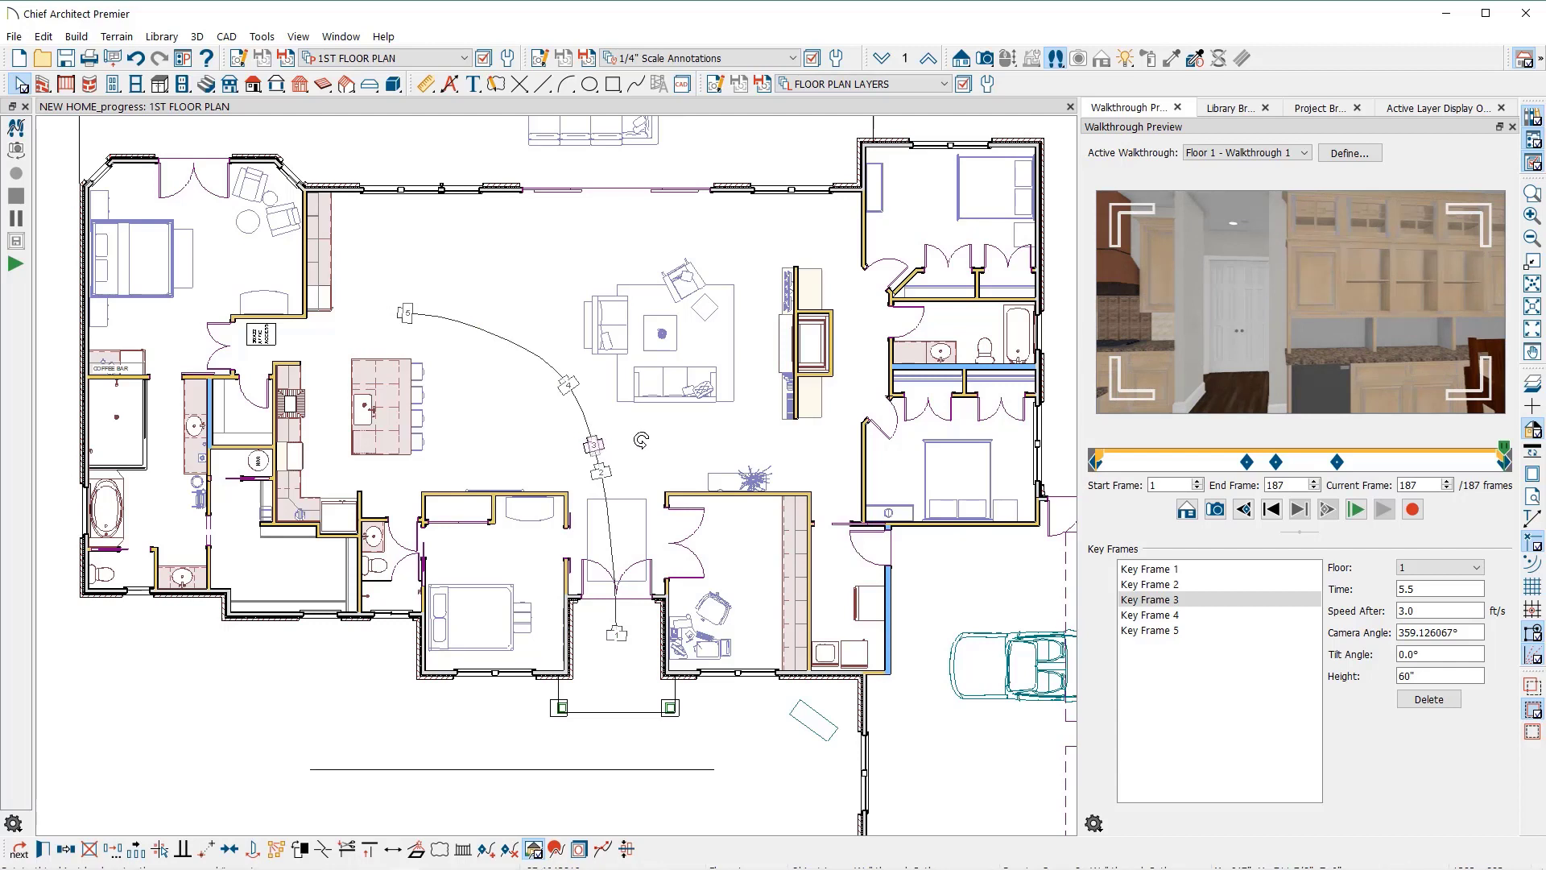
pyautogui.click(569, 384)
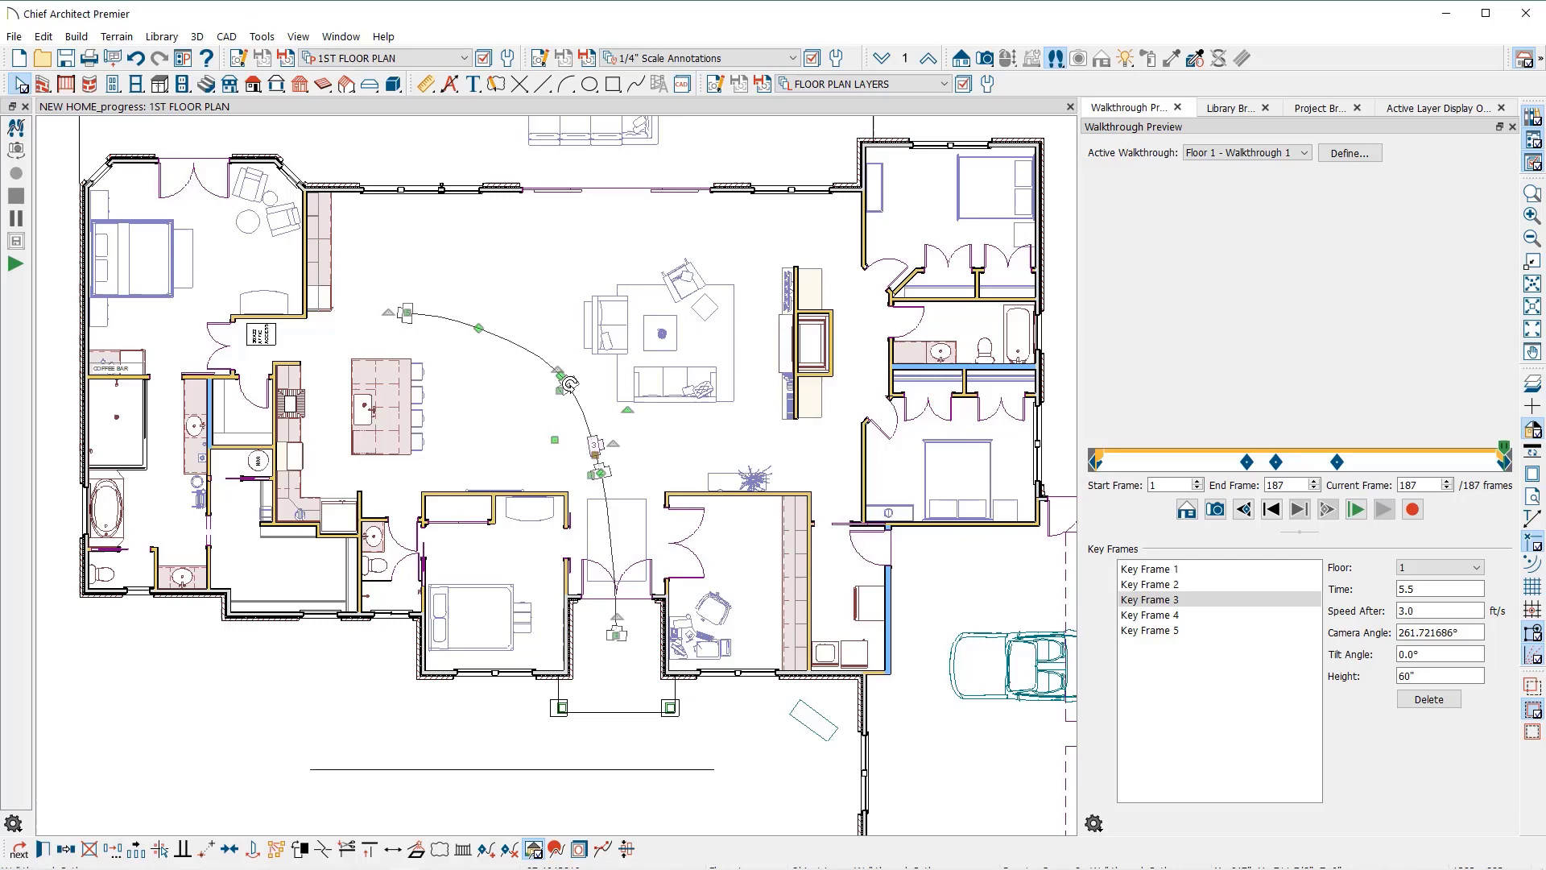
pyautogui.click(392, 319)
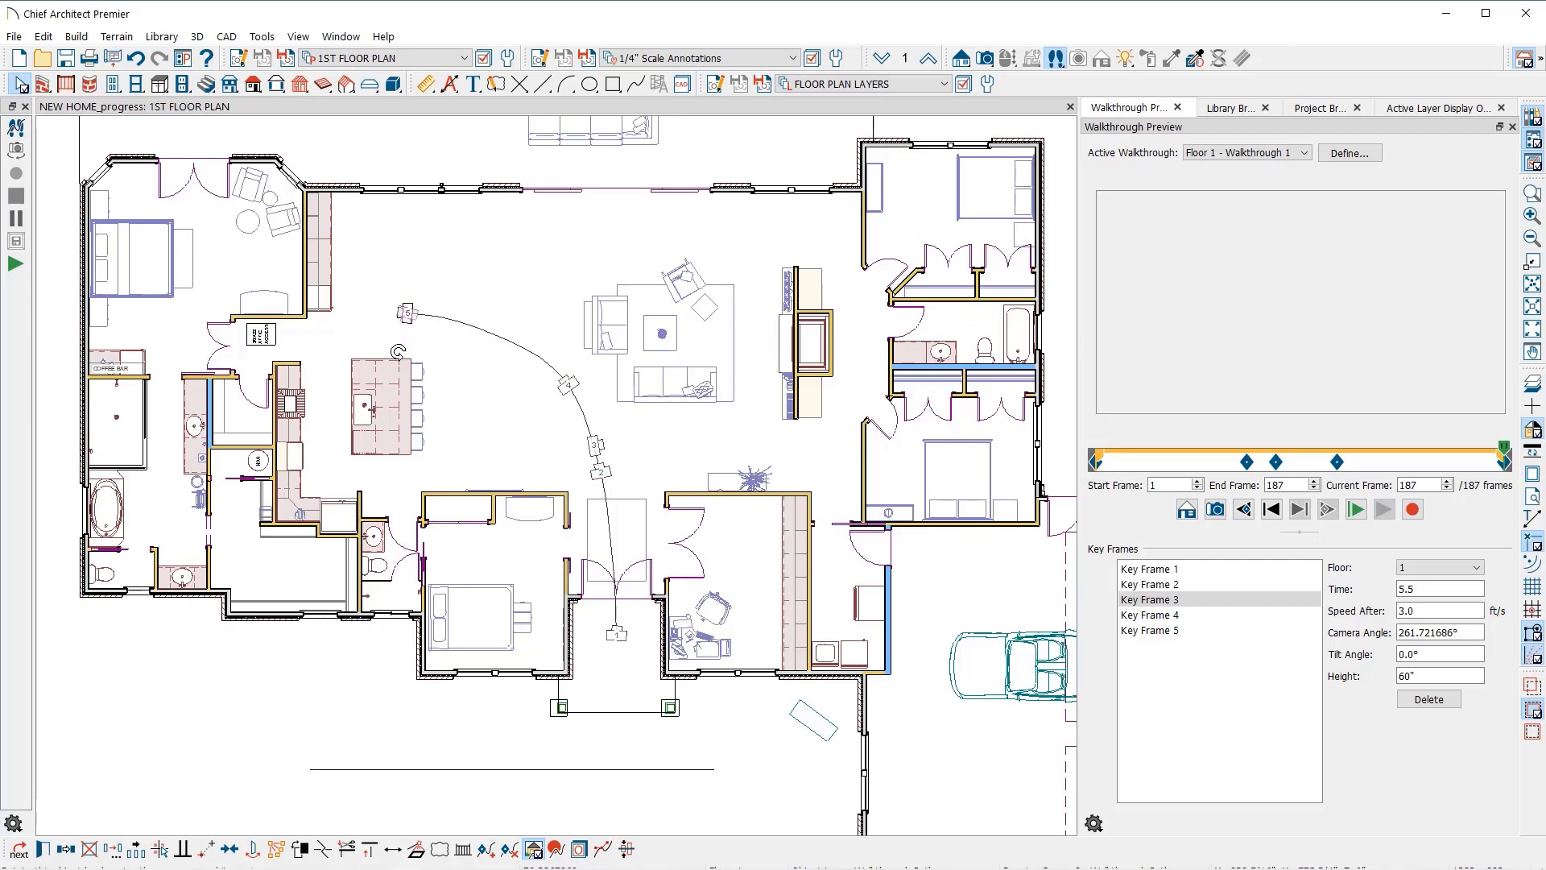
pyautogui.click(511, 388)
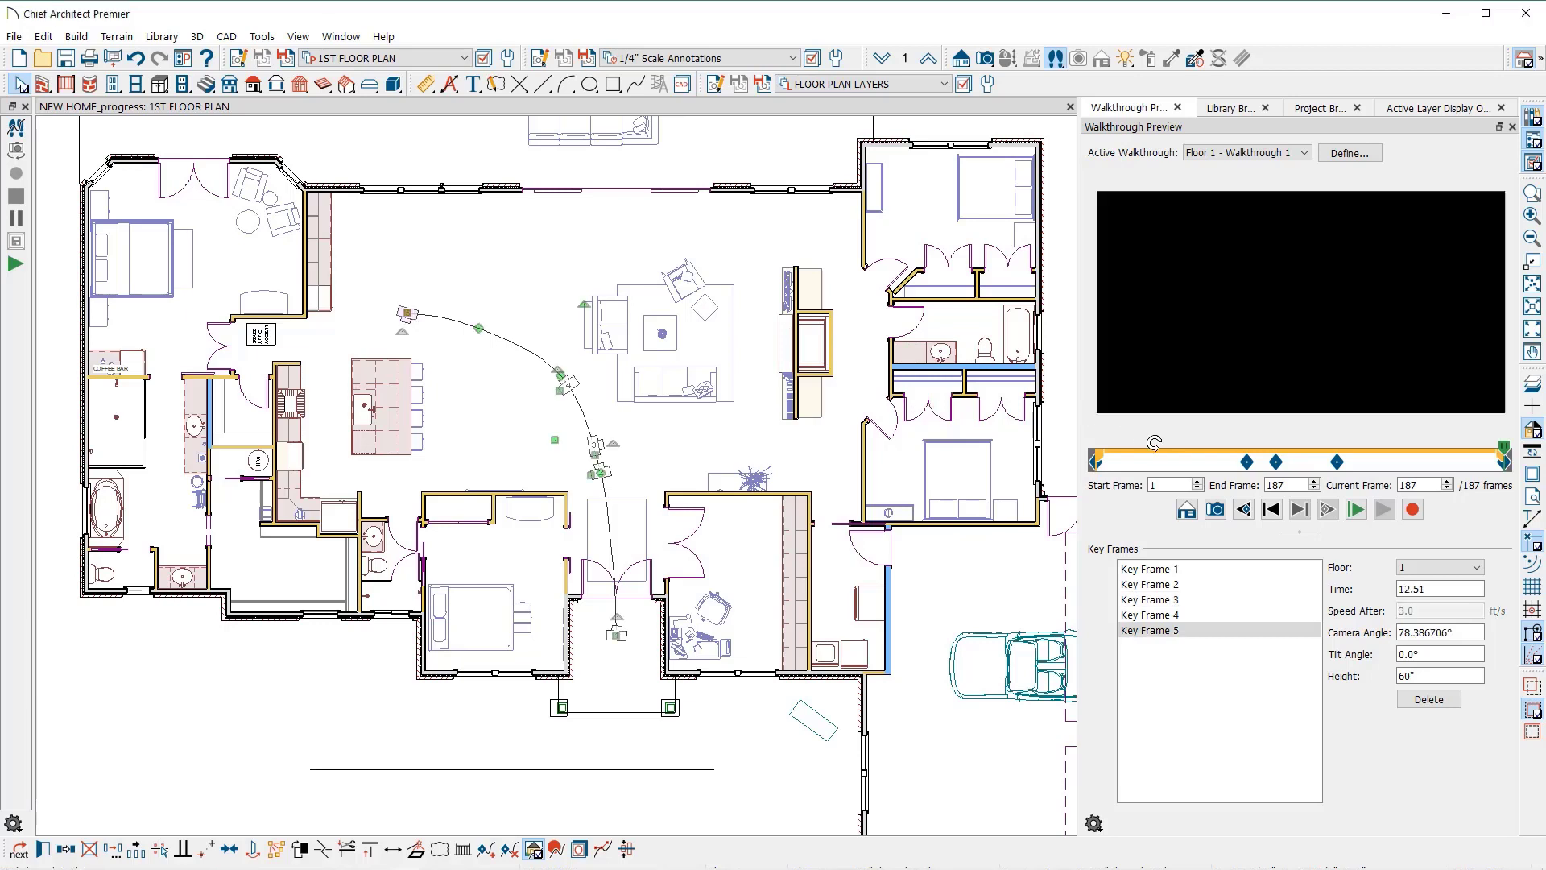
pyautogui.click(1356, 510)
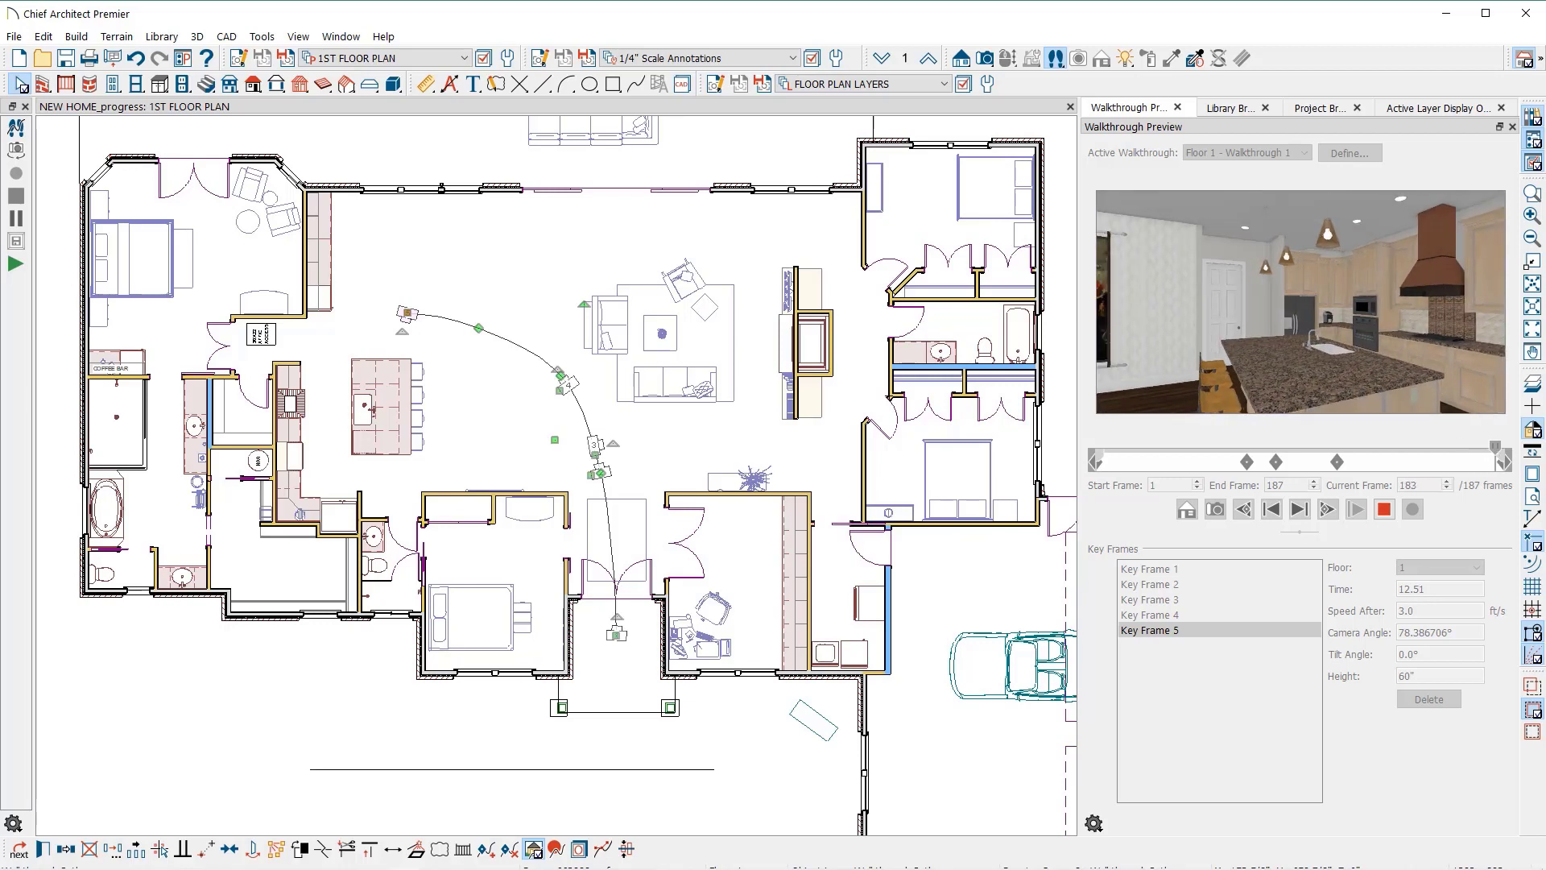
pyautogui.click(1150, 584)
# Step: Set Key Frame 2's Speed After to 0.5, lengthening the walkthrough to 250 frames
pyautogui.click(1425, 611)
pyautogui.doubleClick(1425, 611)
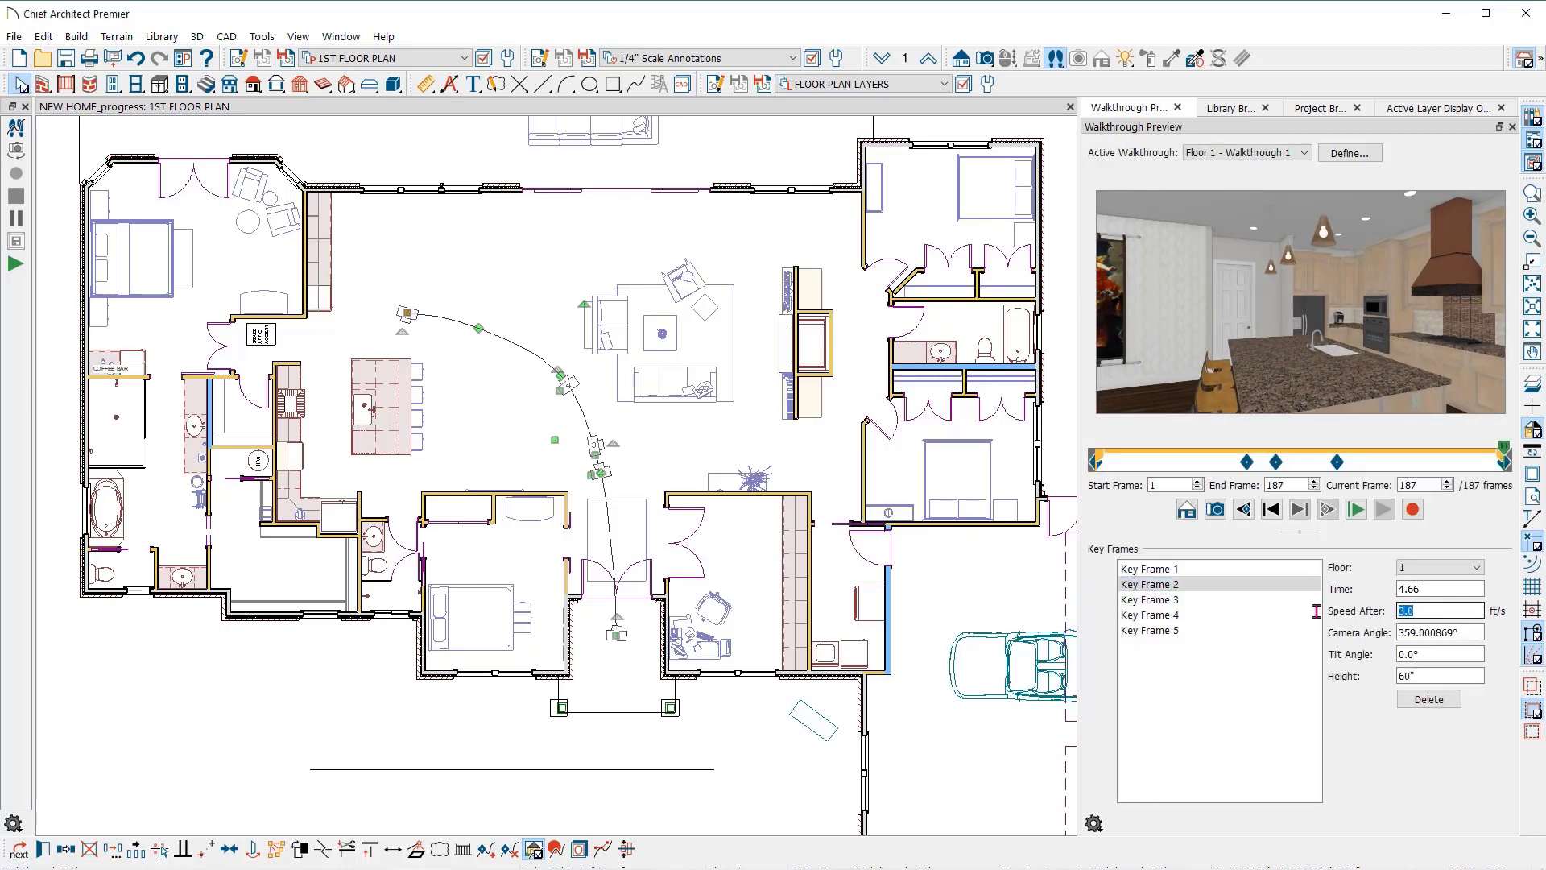
pyautogui.write('.5')
pyautogui.press('Return')
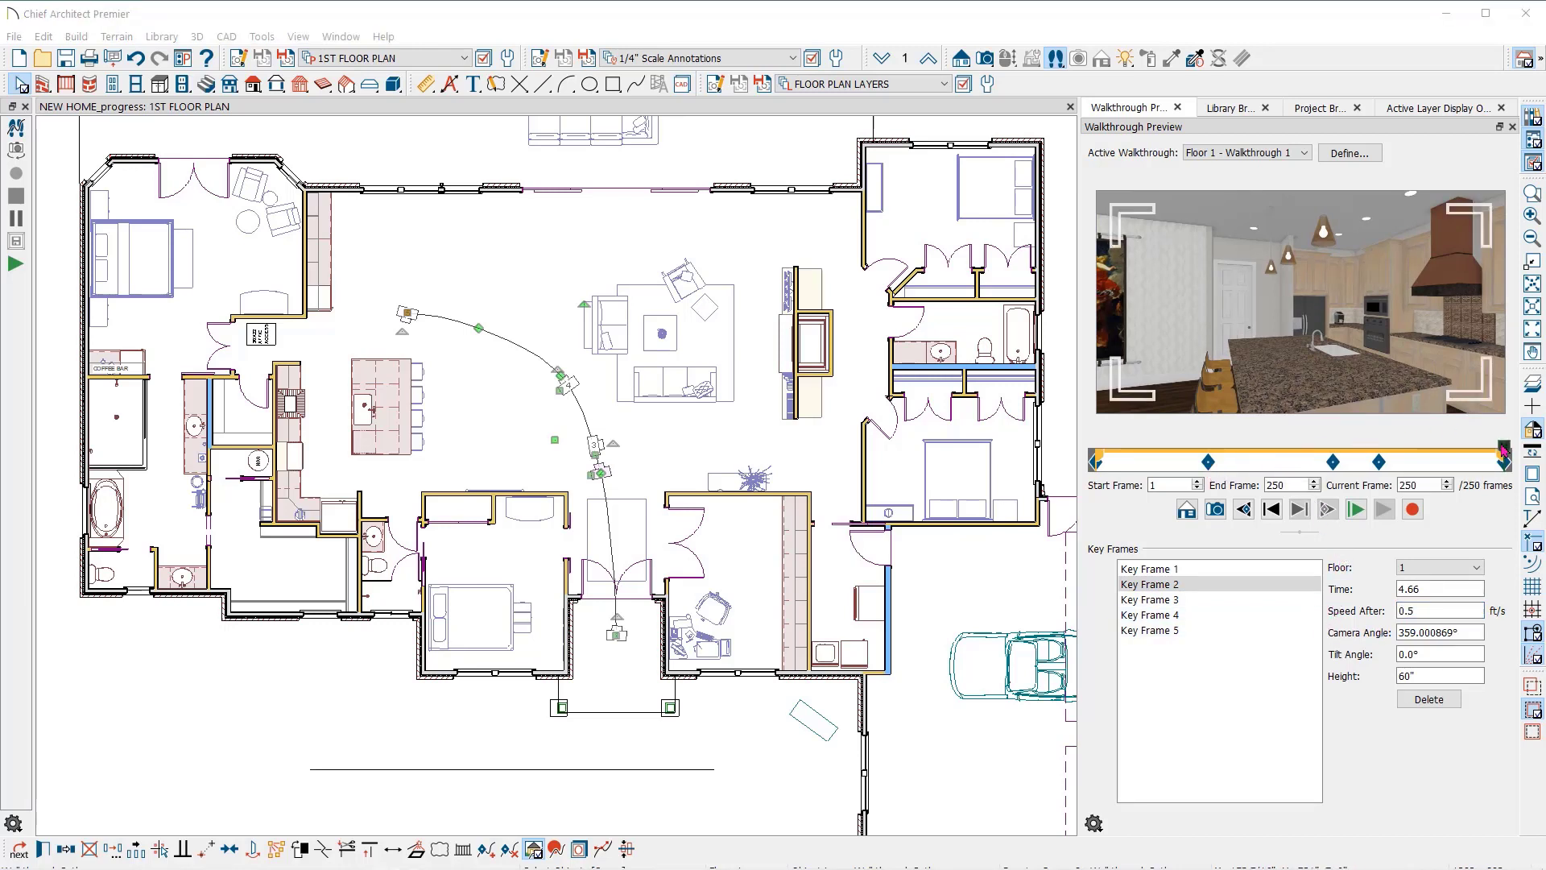
# Step: Preview the walkthrough from around frame 209, stopping at frame 210
pyautogui.moveTo(1506, 452); pyautogui.dragTo(1220, 451)
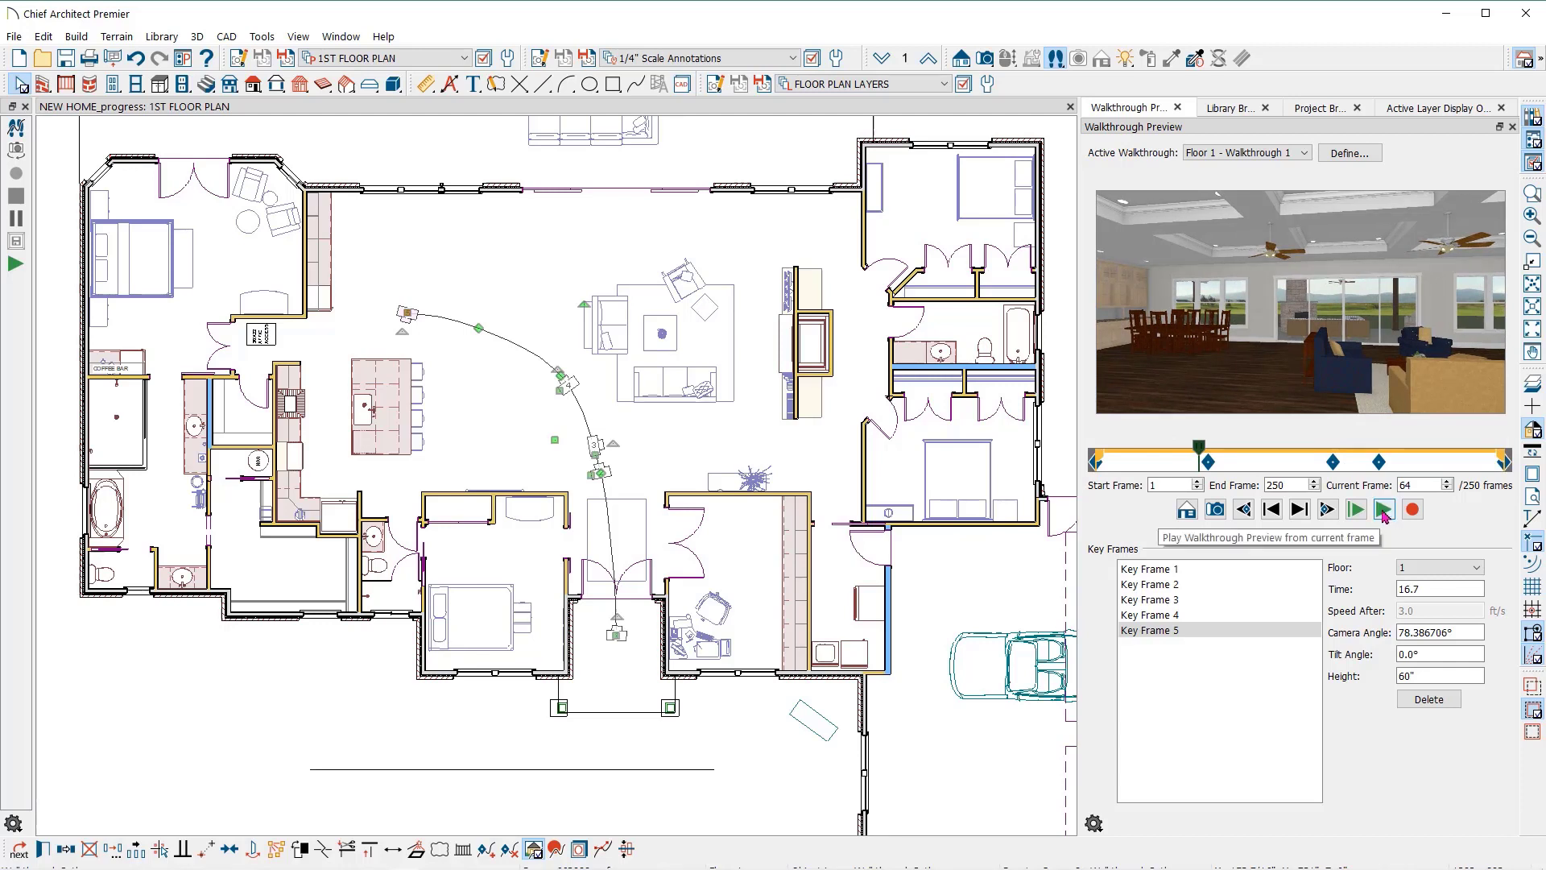
pyautogui.click(1384, 511)
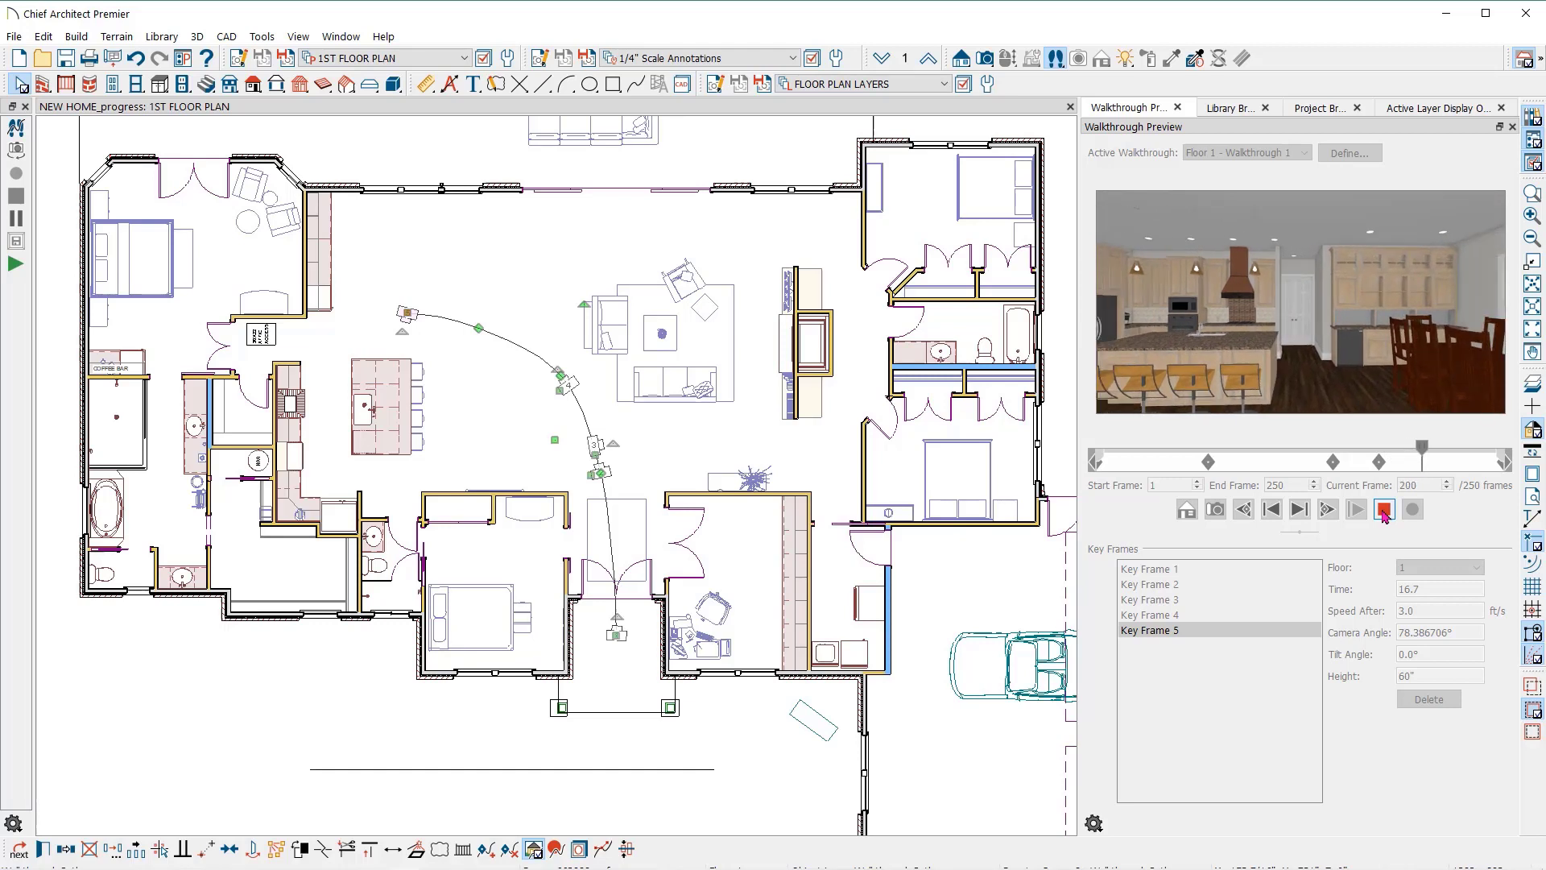
pyautogui.click(1383, 509)
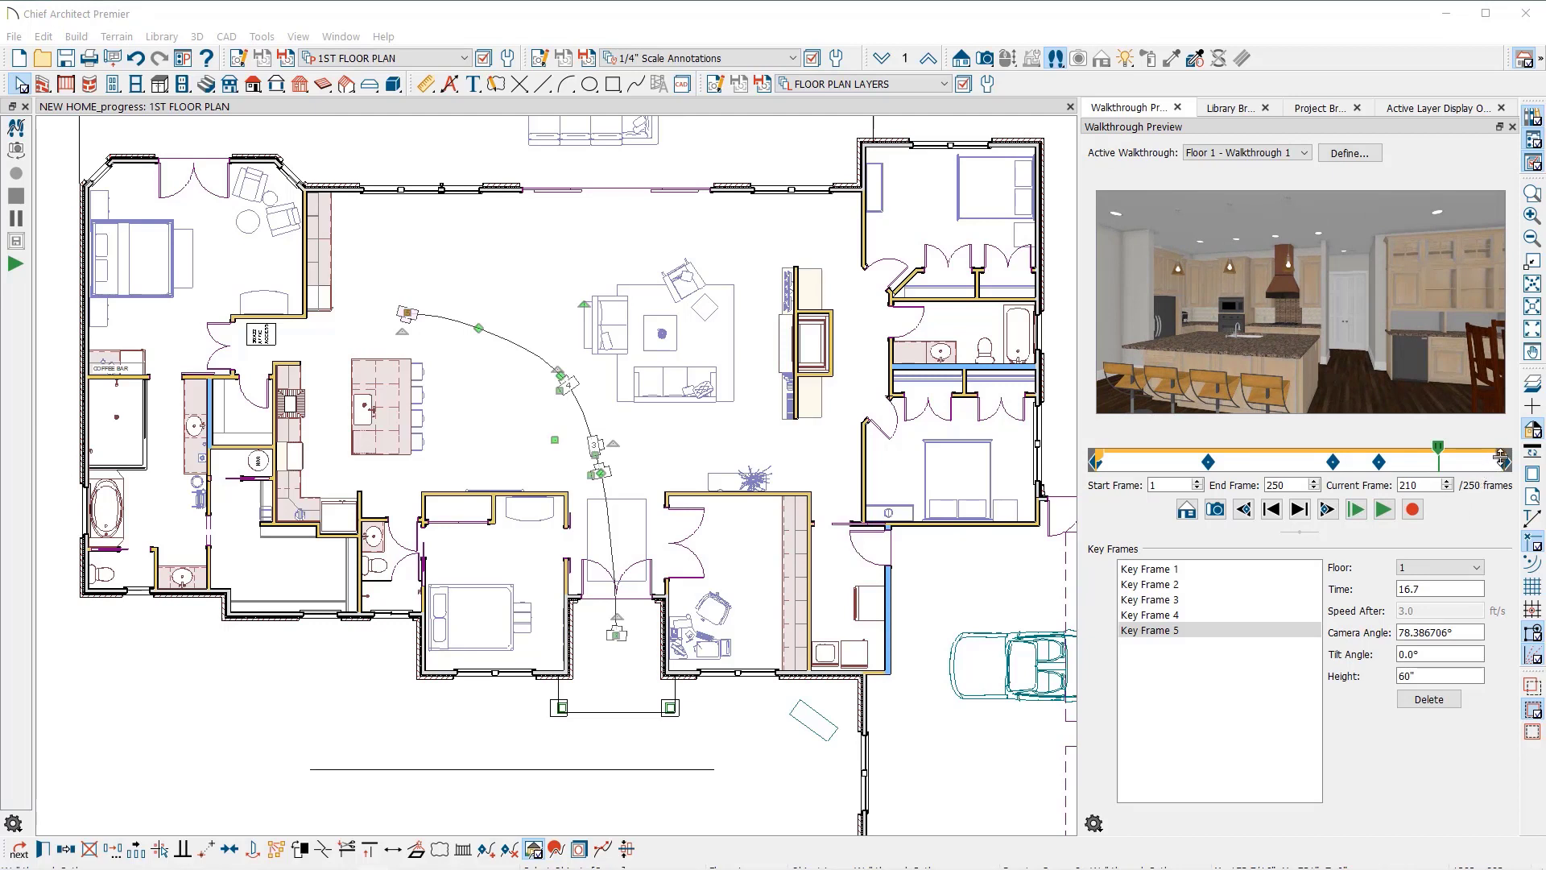
# Step: Trim the walkthrough to run from frame 62 to 222, step through frames, and return to Key Frame 3
pyautogui.moveTo(1503, 457); pyautogui.dragTo(1454, 457)
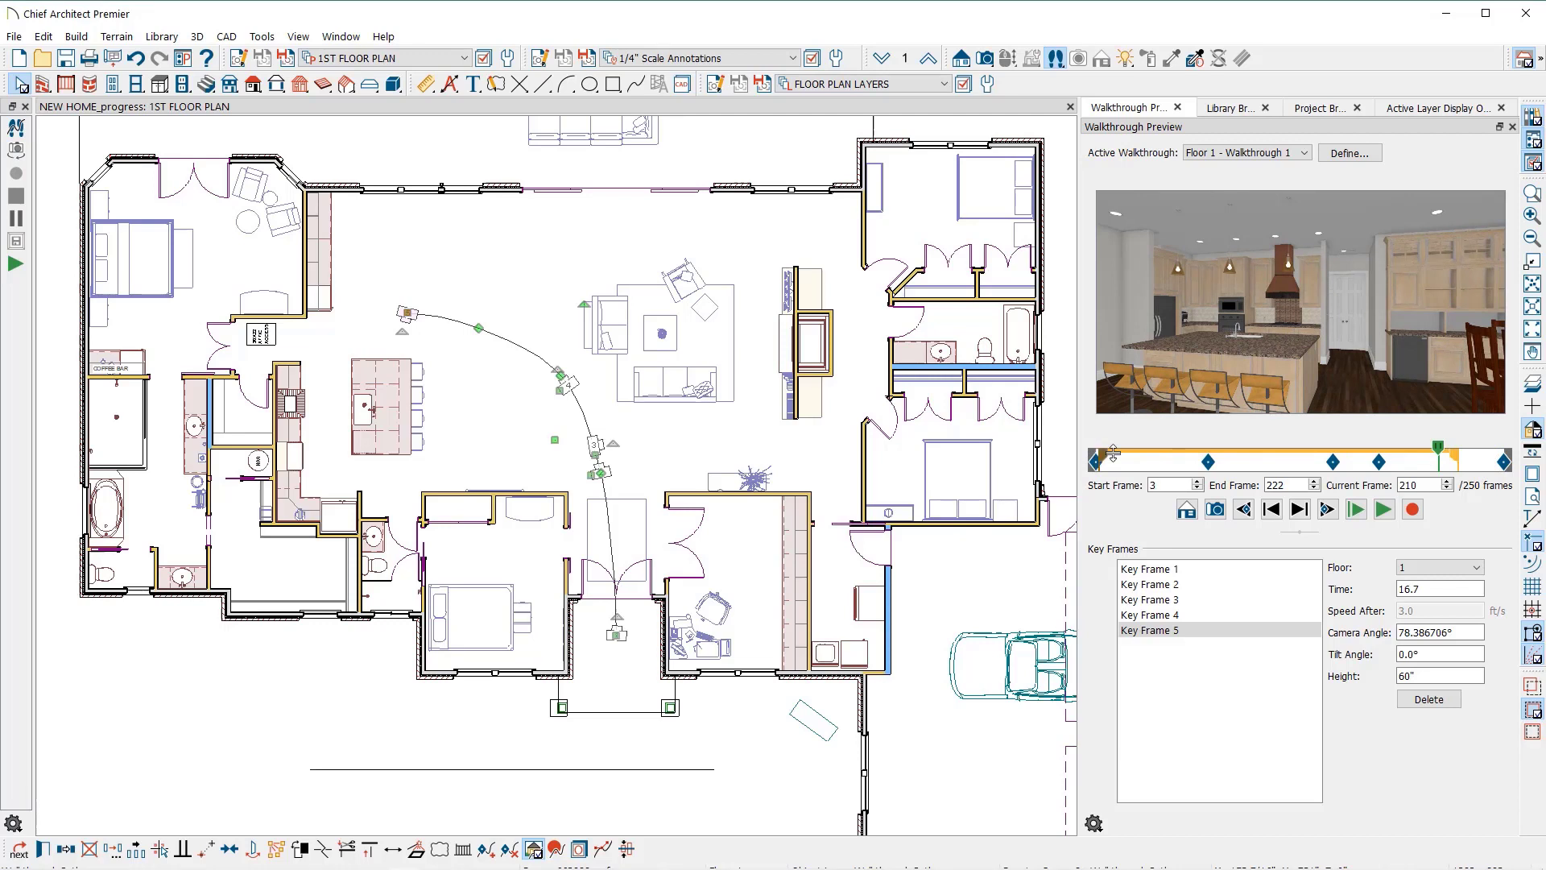
pyautogui.moveTo(1097, 457); pyautogui.dragTo(1200, 456)
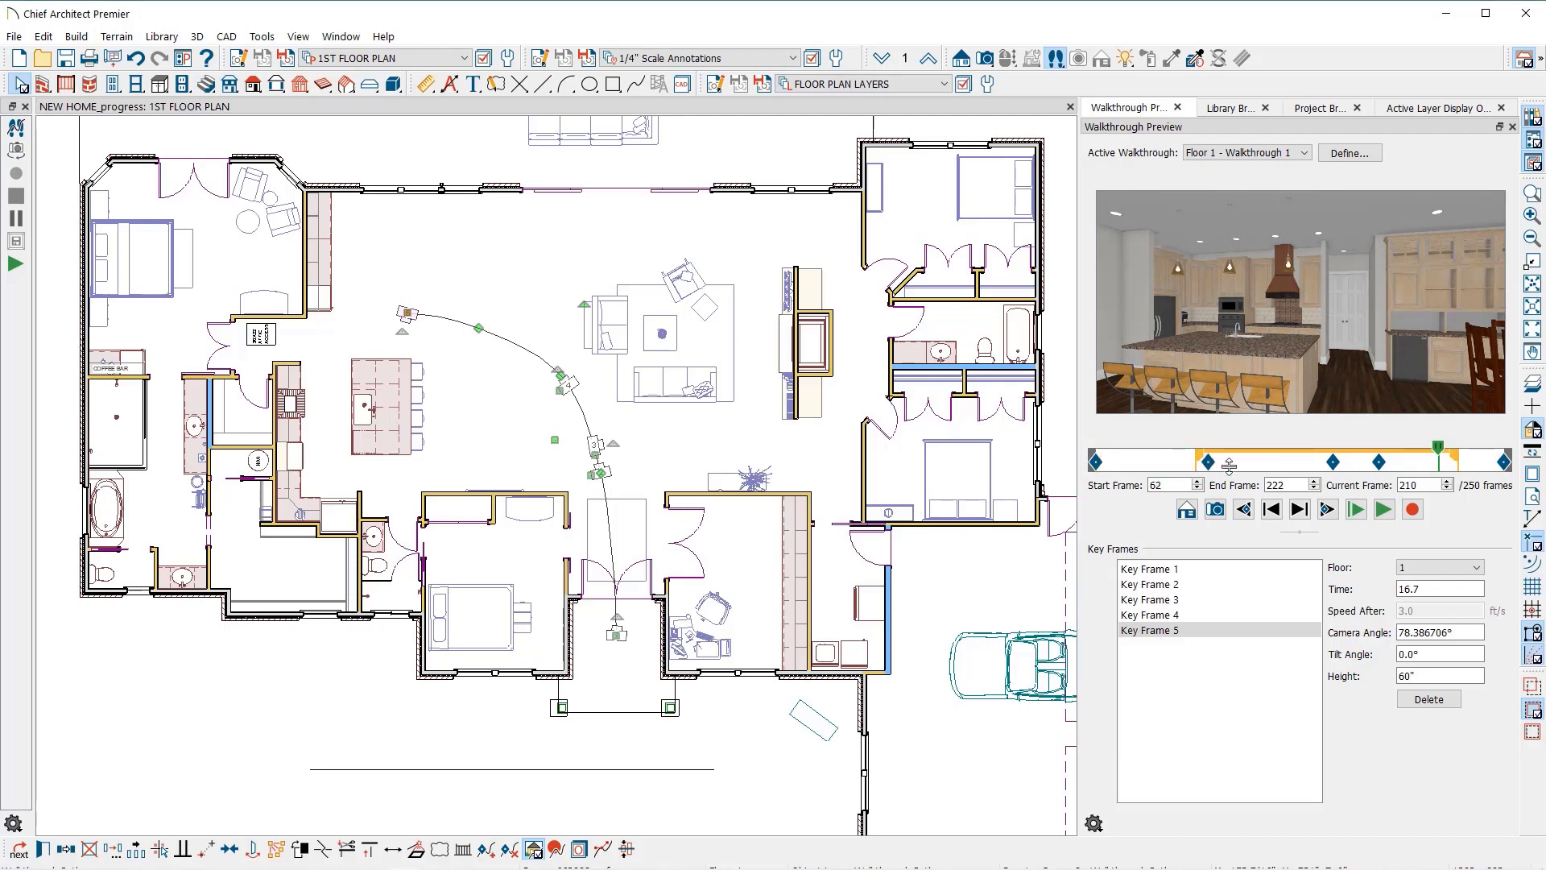
pyautogui.click(1298, 511)
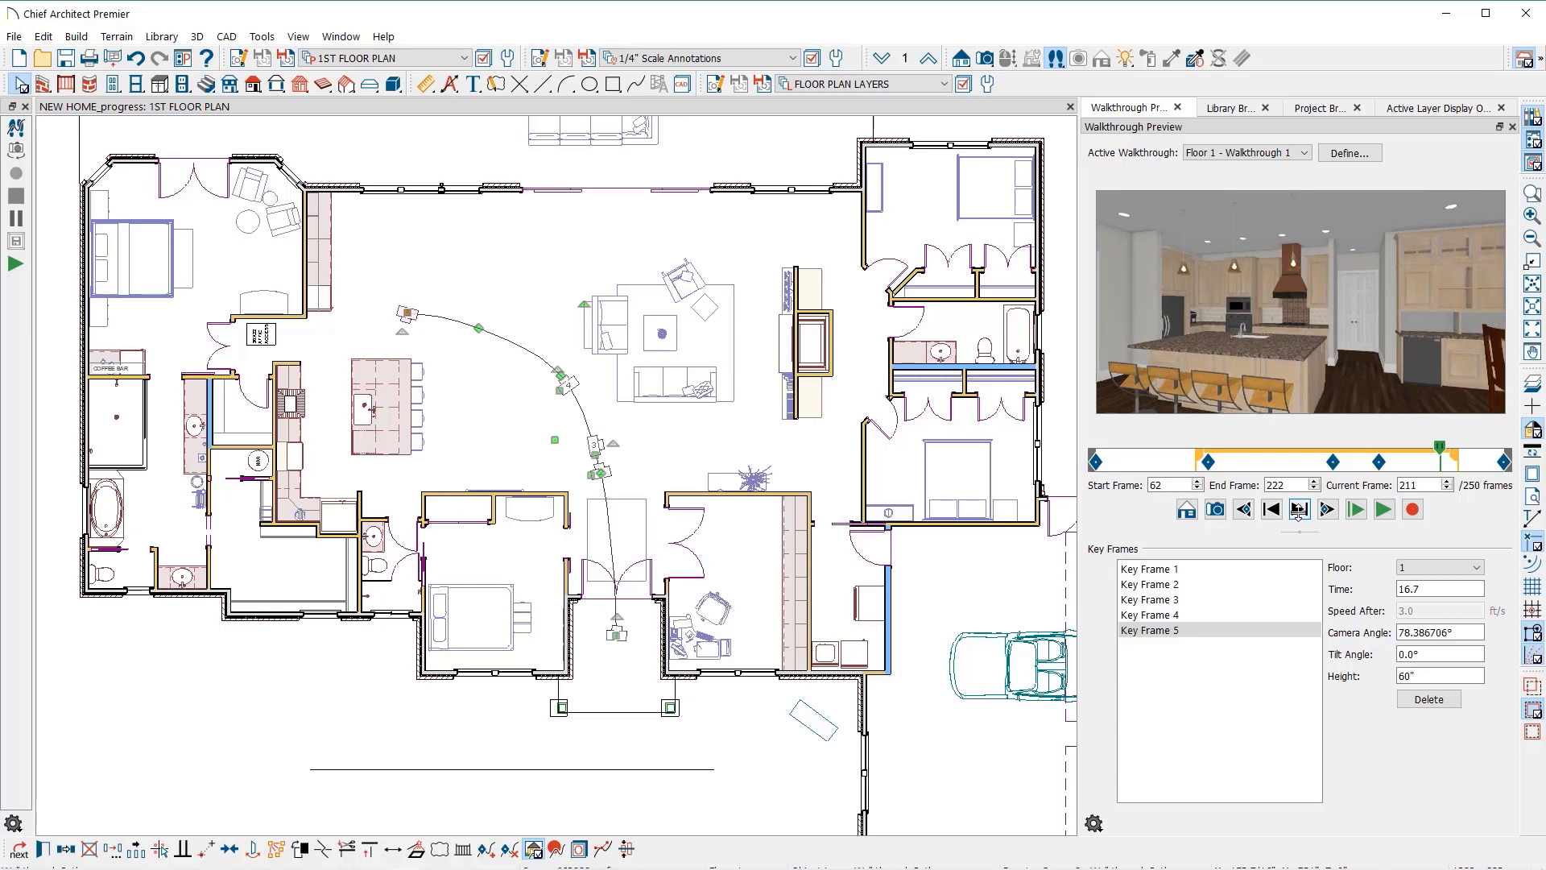
pyautogui.click(1299, 510)
pyautogui.click(1244, 509)
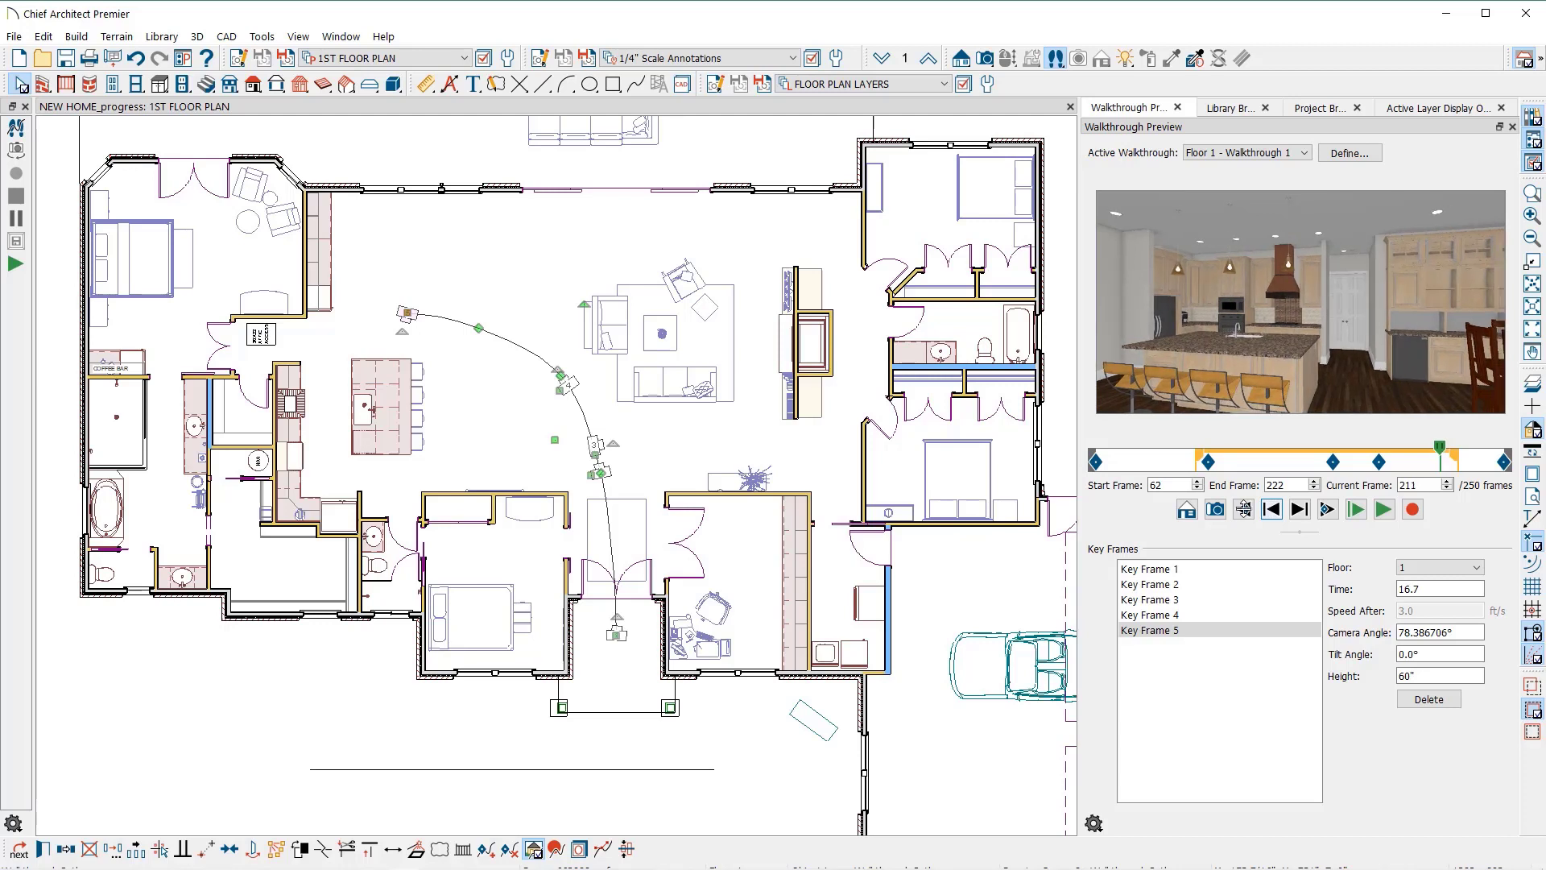
pyautogui.click(1245, 509)
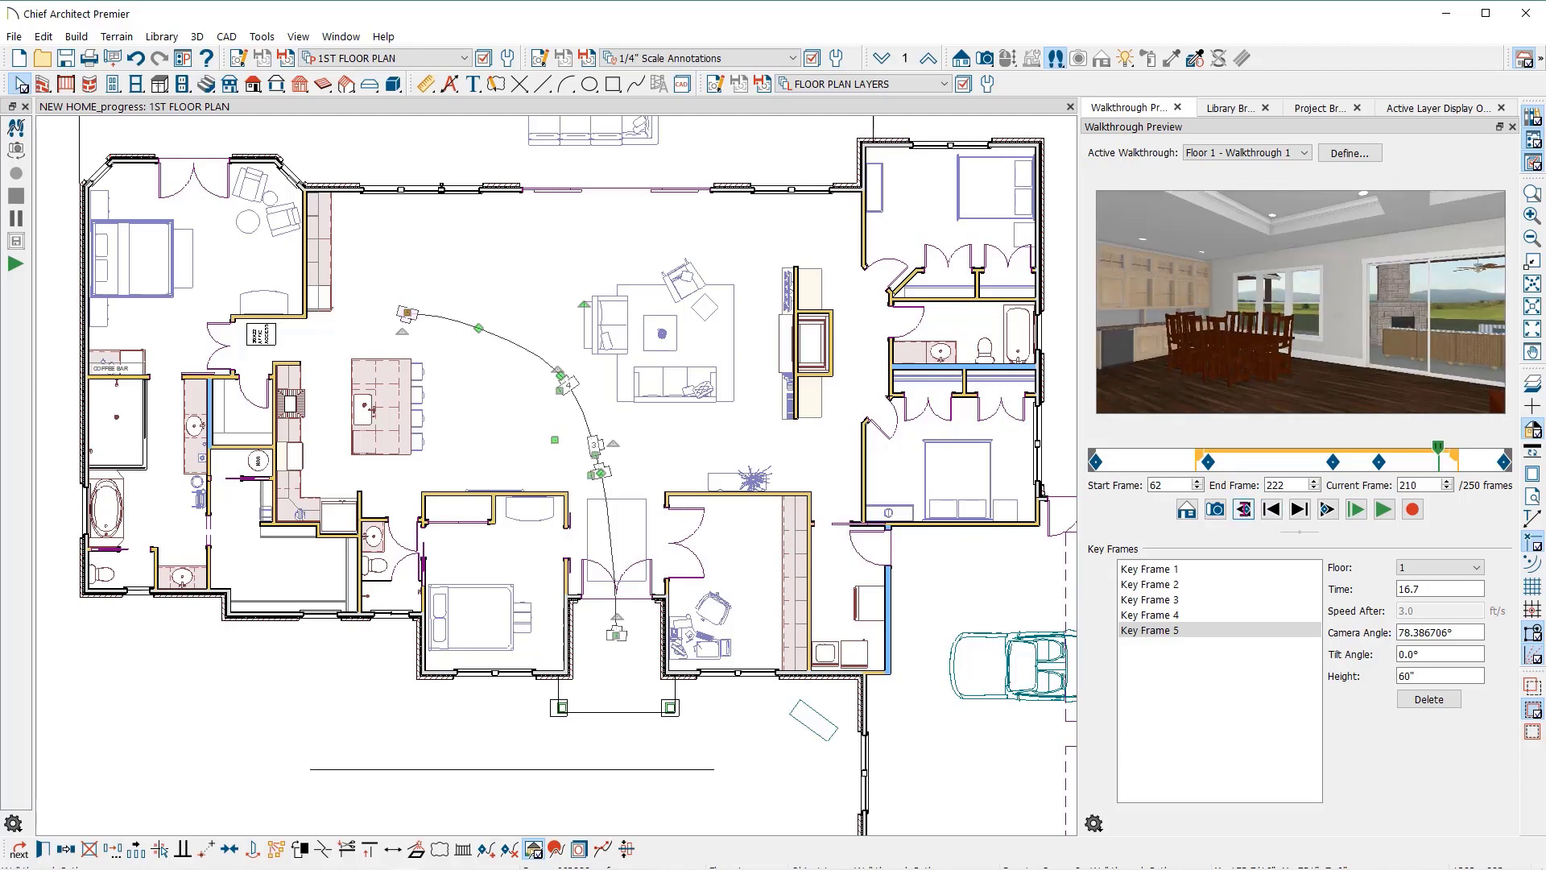
pyautogui.click(1150, 614)
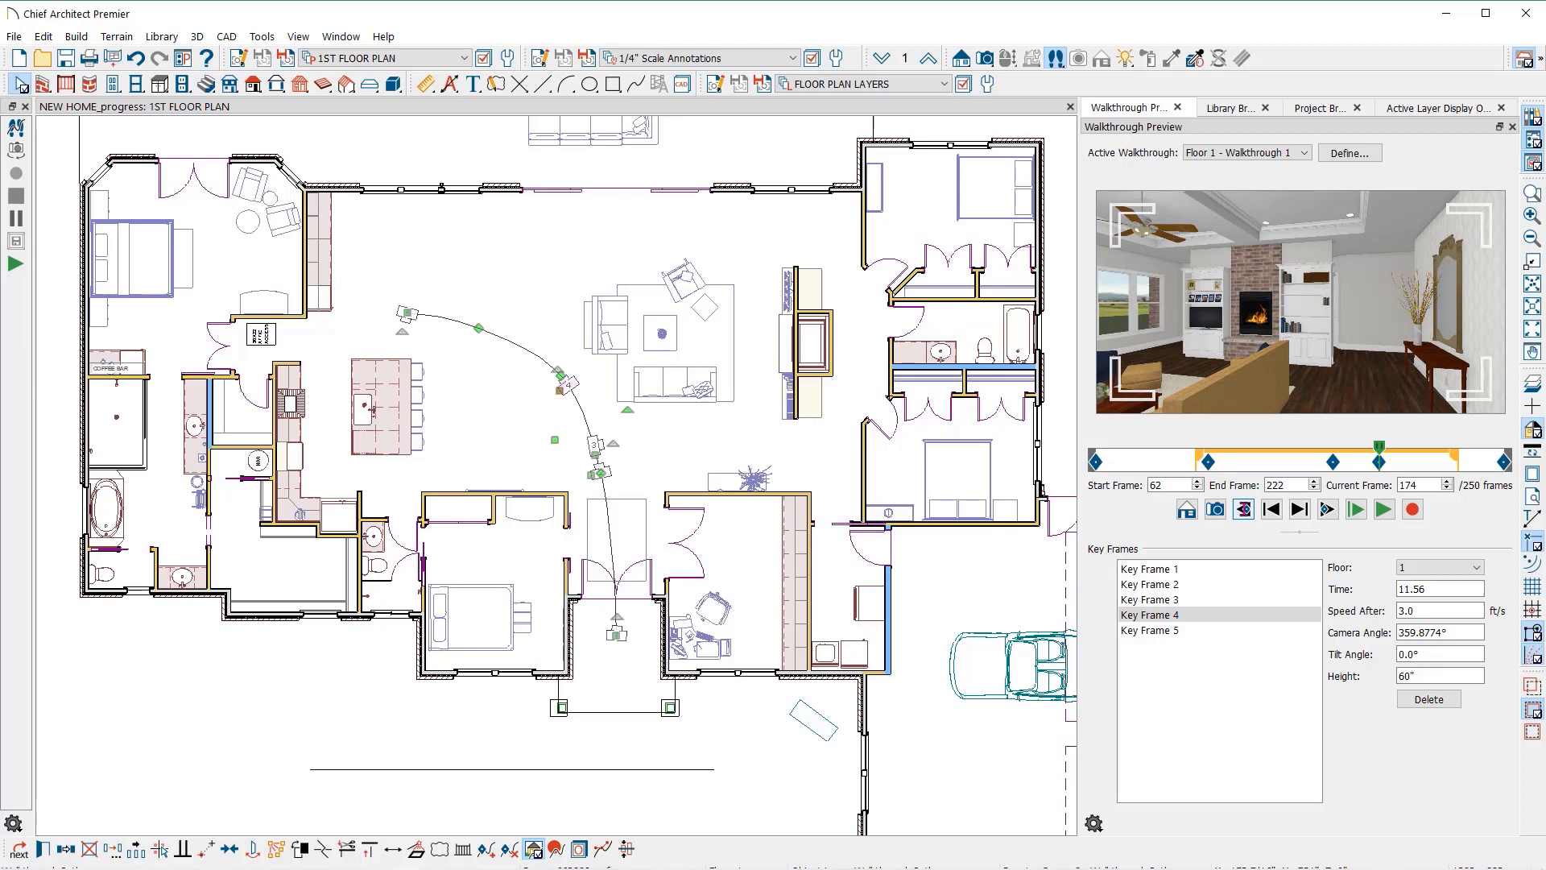
pyautogui.click(1245, 509)
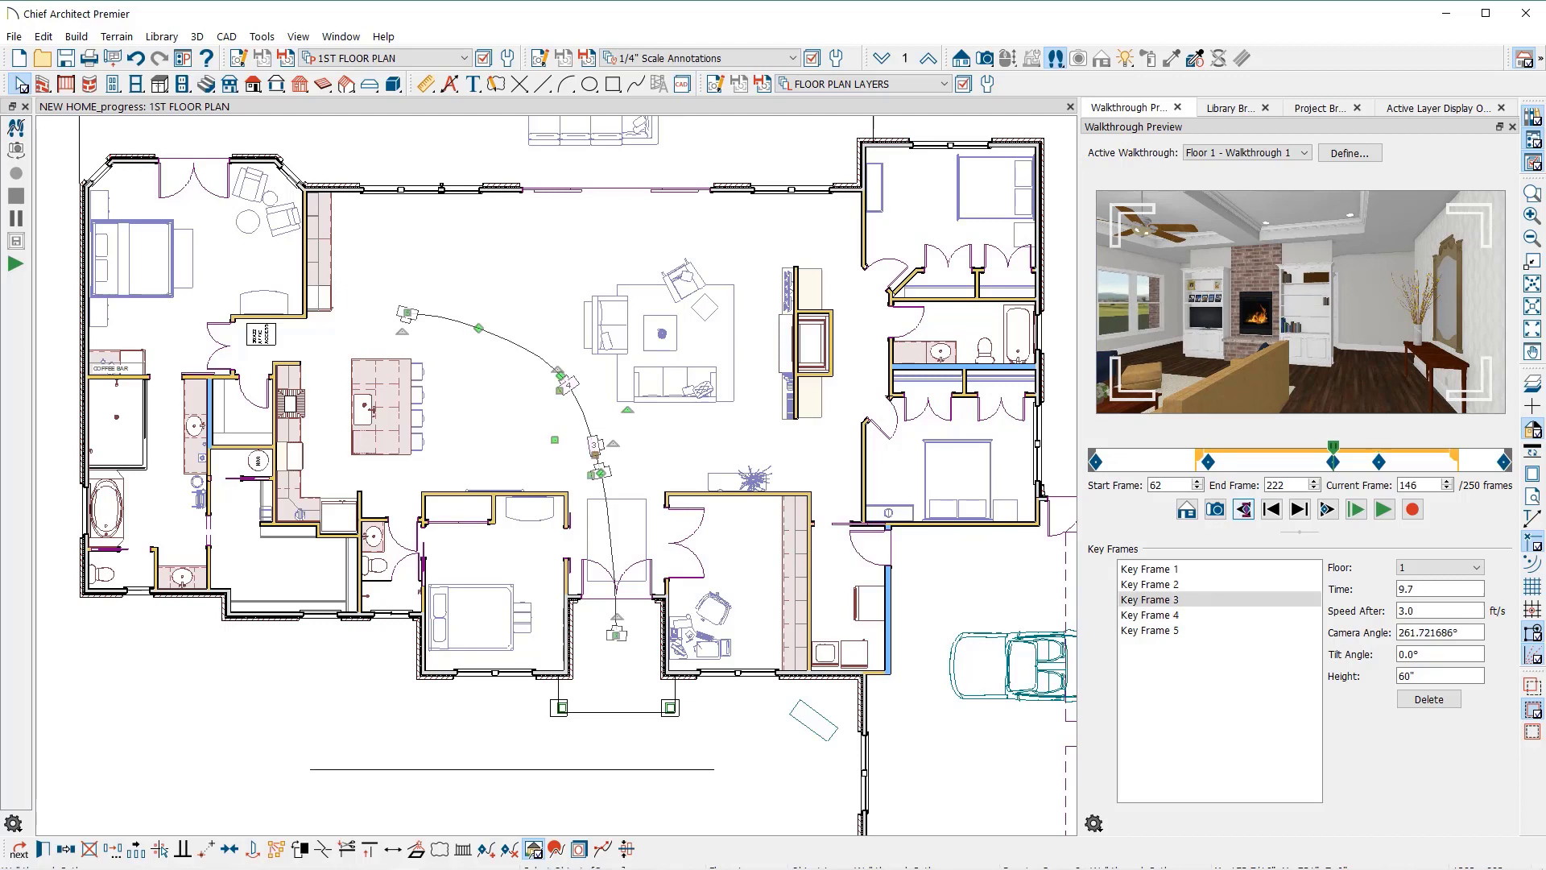
# Step: Create a full camera view from the frame-146 fireplace preview, then close it
pyautogui.click(1215, 509)
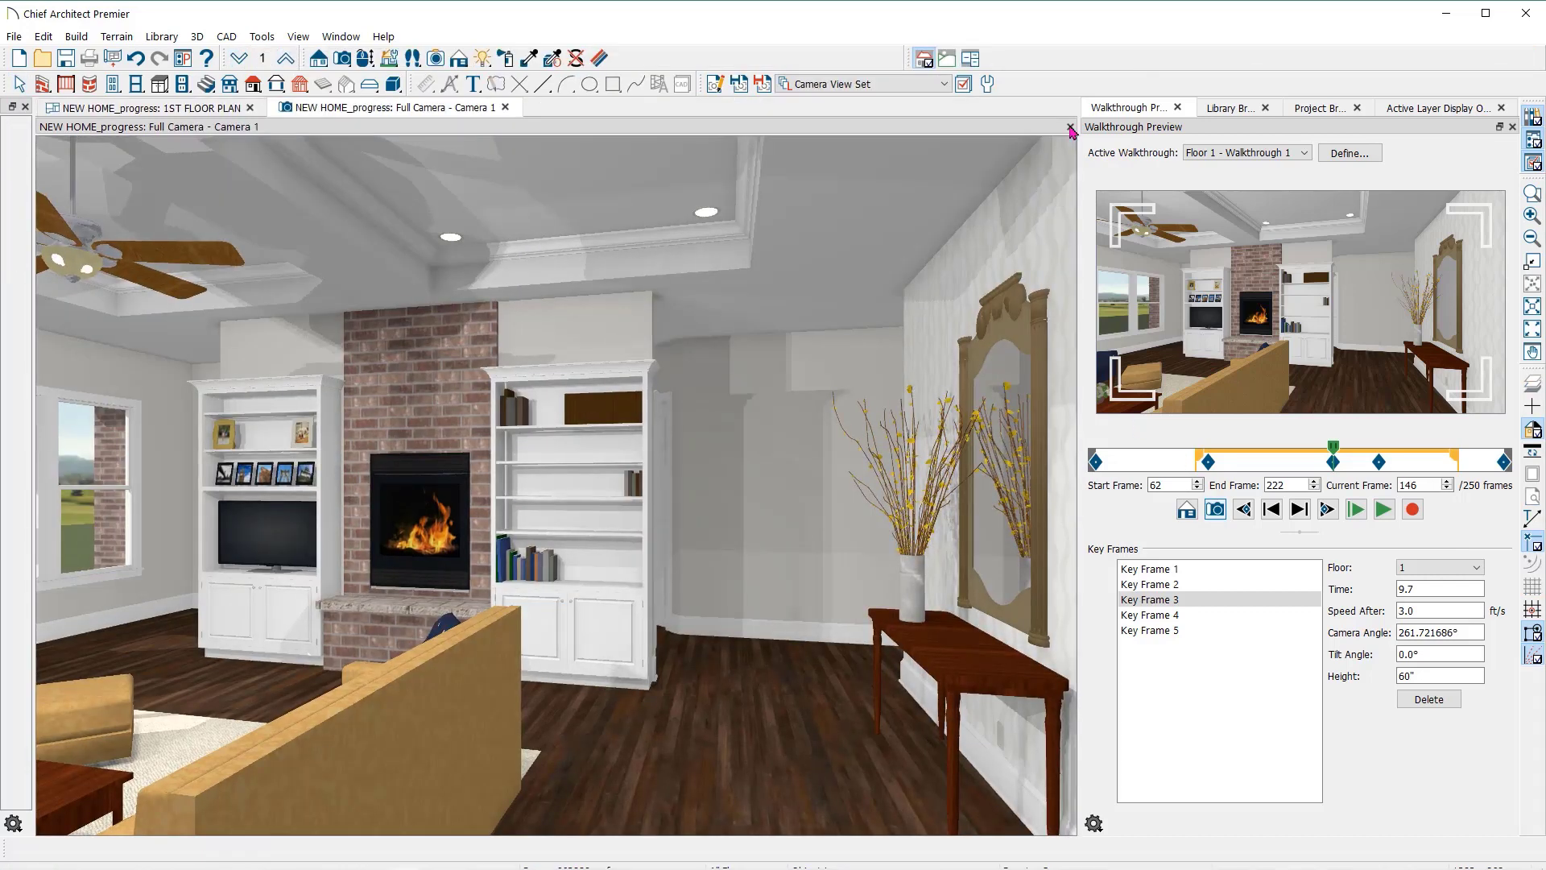
pyautogui.click(1071, 129)
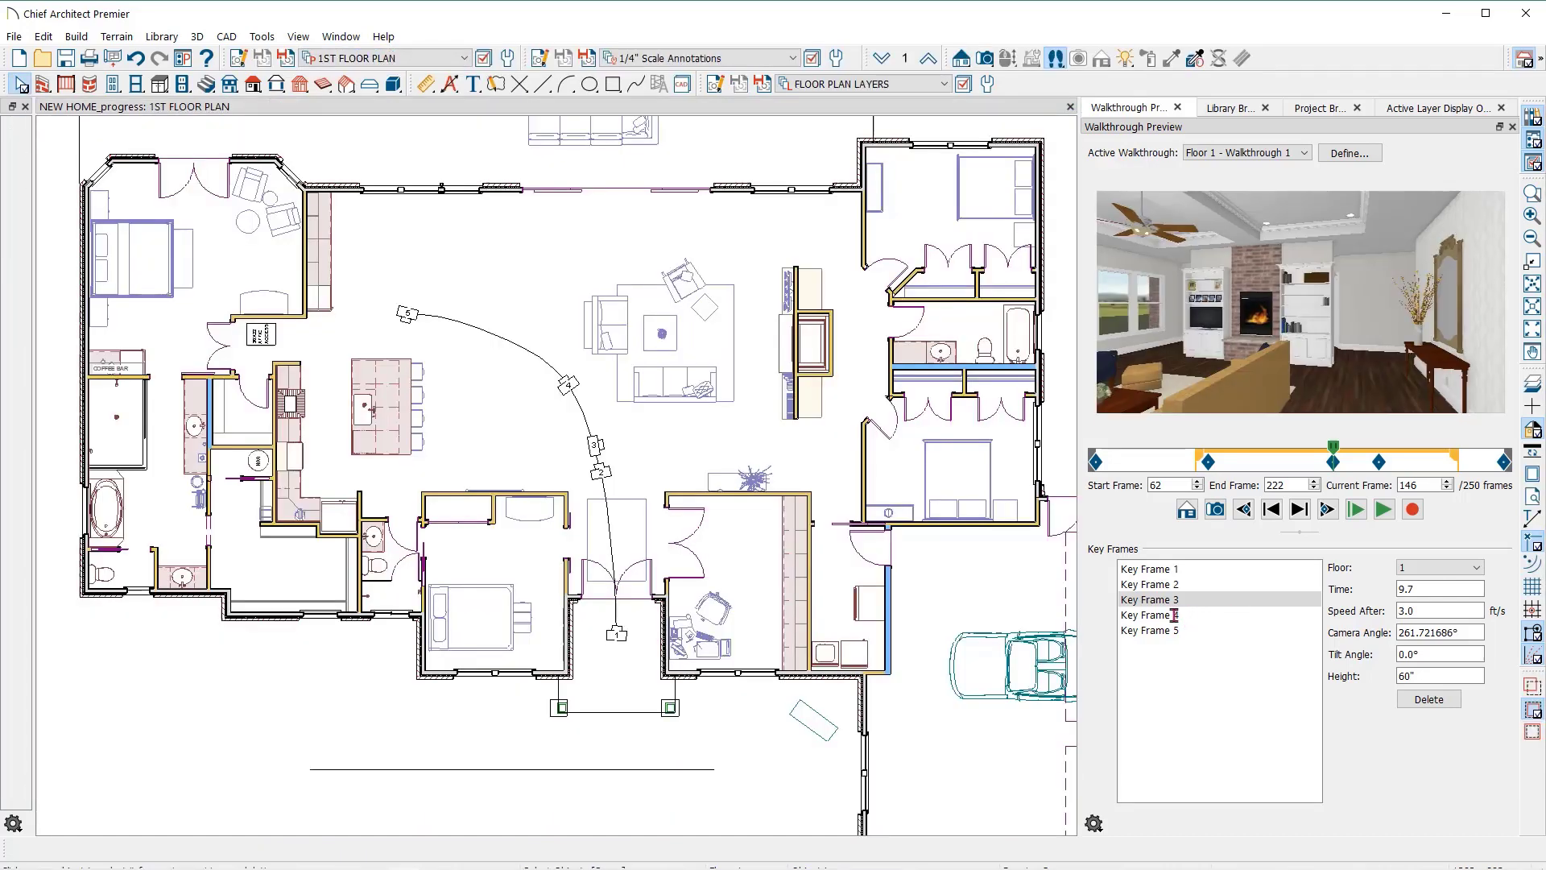
# Step: Tilt Key Frame 4's camera up to 19° at a 3.8774° angle, then rewind the preview to frame 65
pyautogui.click(1175, 615)
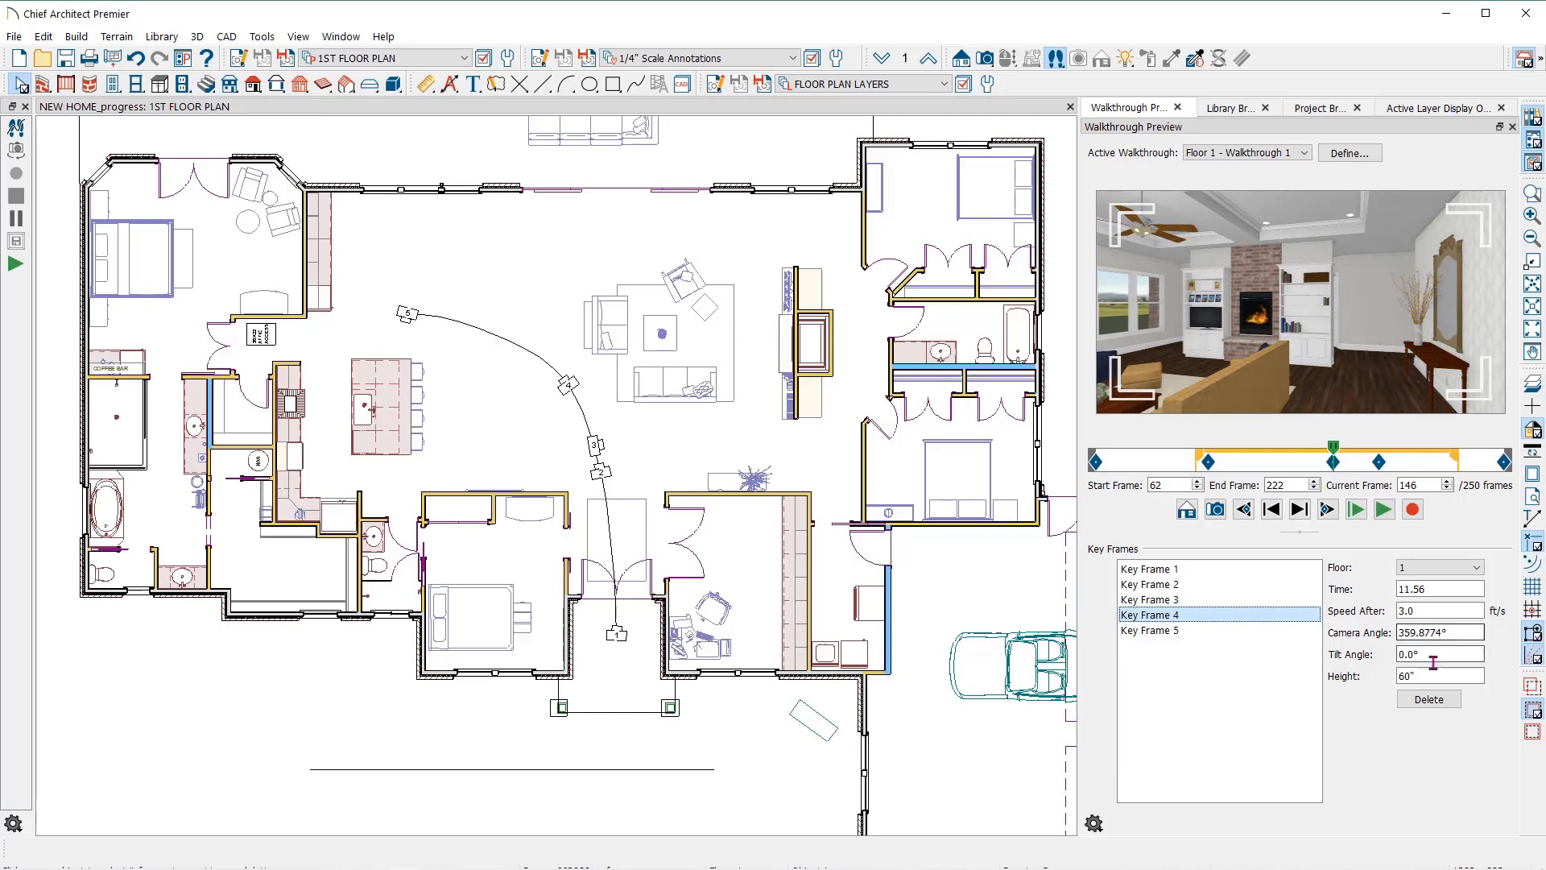
pyautogui.moveTo(1441, 654); pyautogui.dragTo(1350, 656)
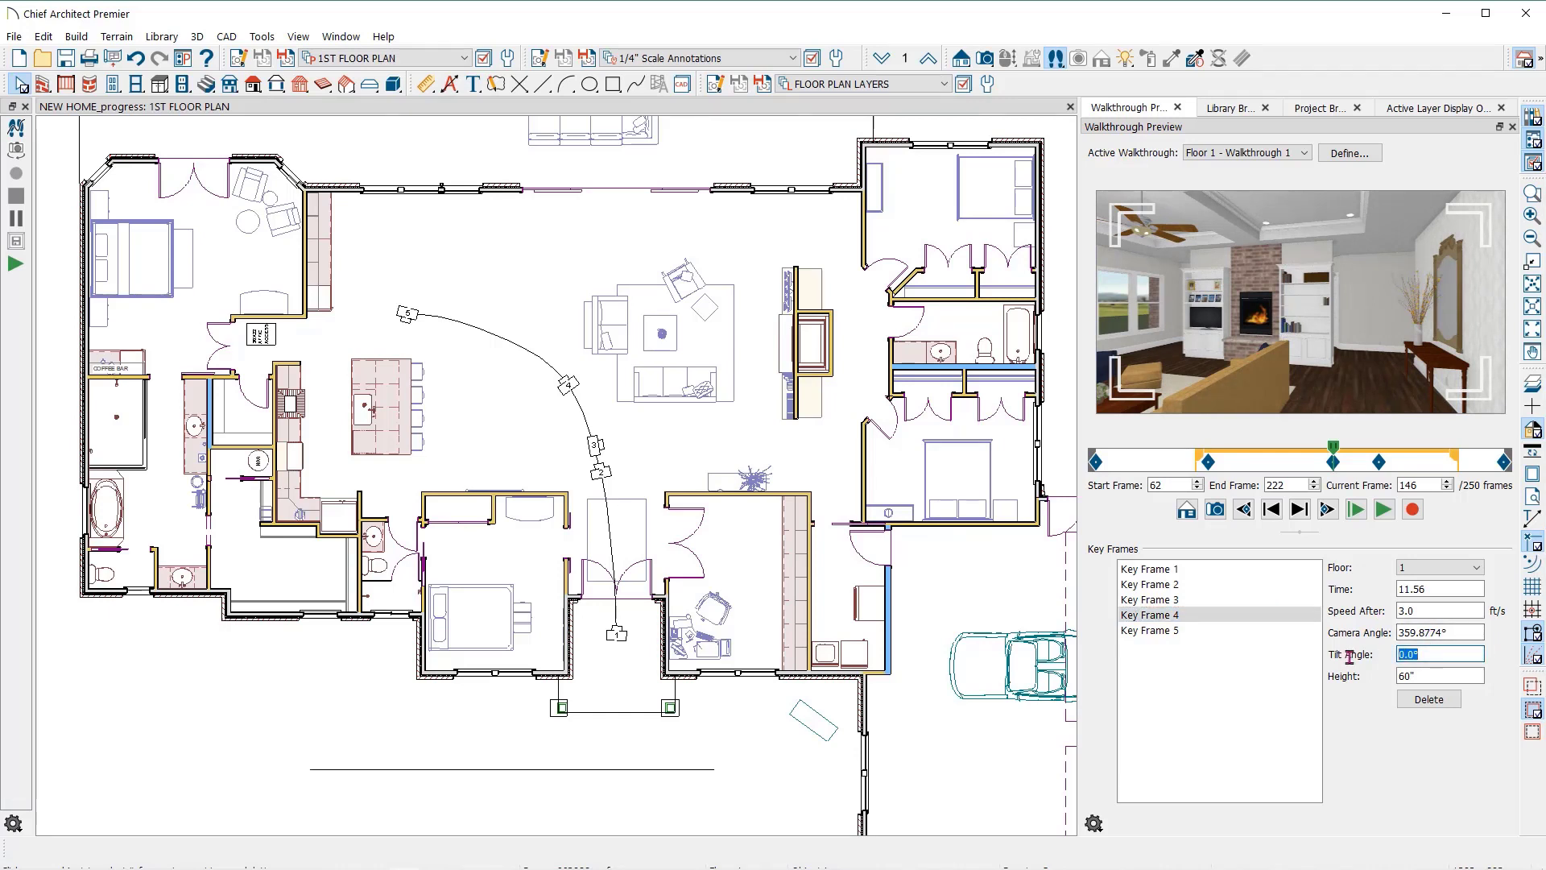
pyautogui.write('15')
pyautogui.click(1379, 463)
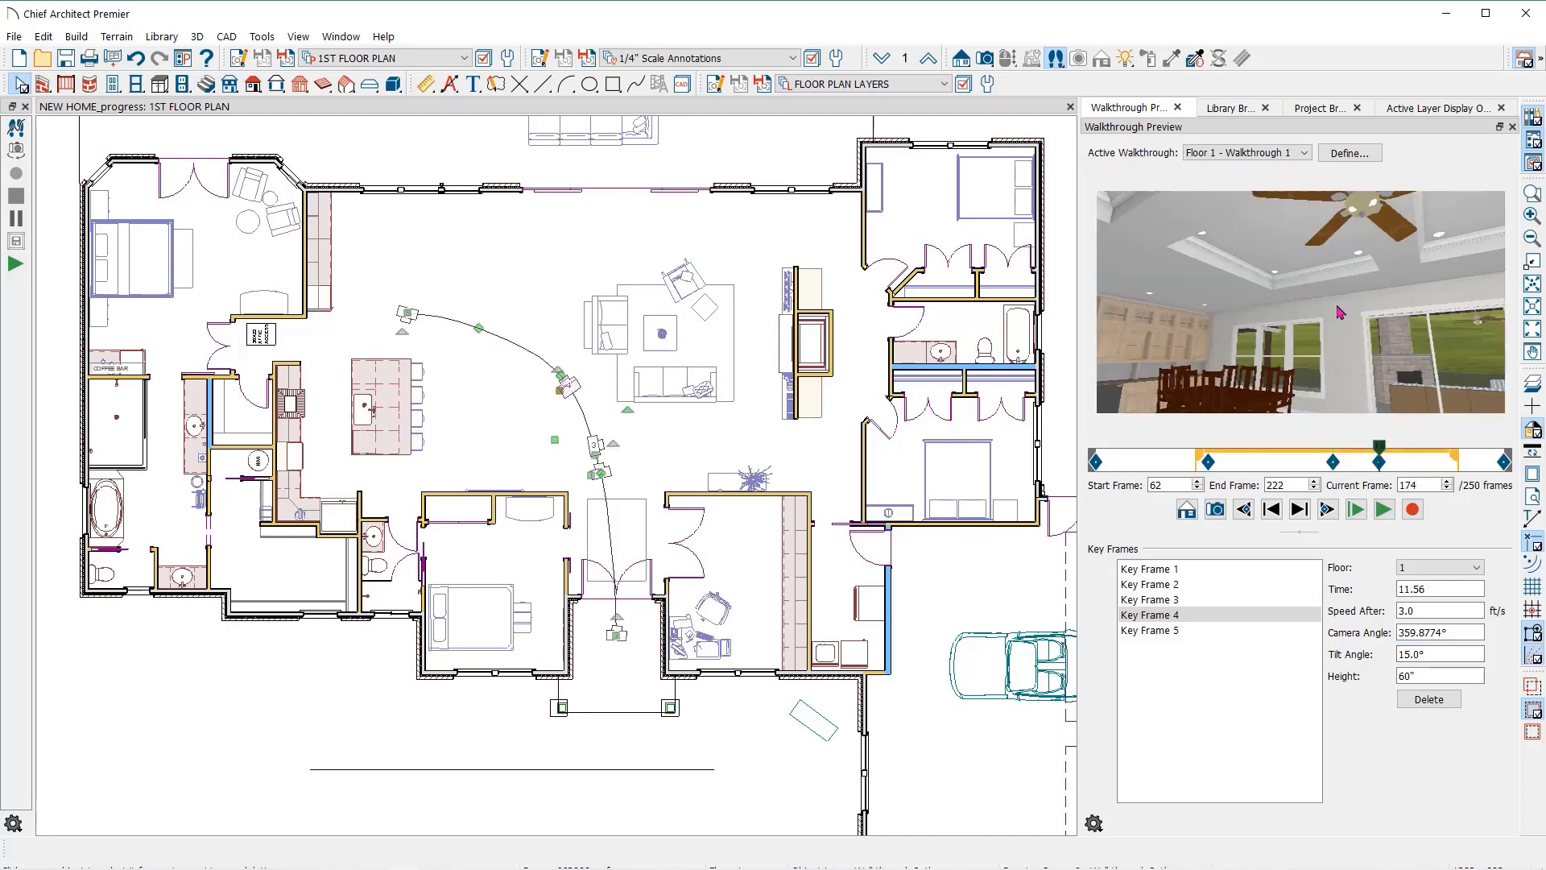
pyautogui.click(1339, 311)
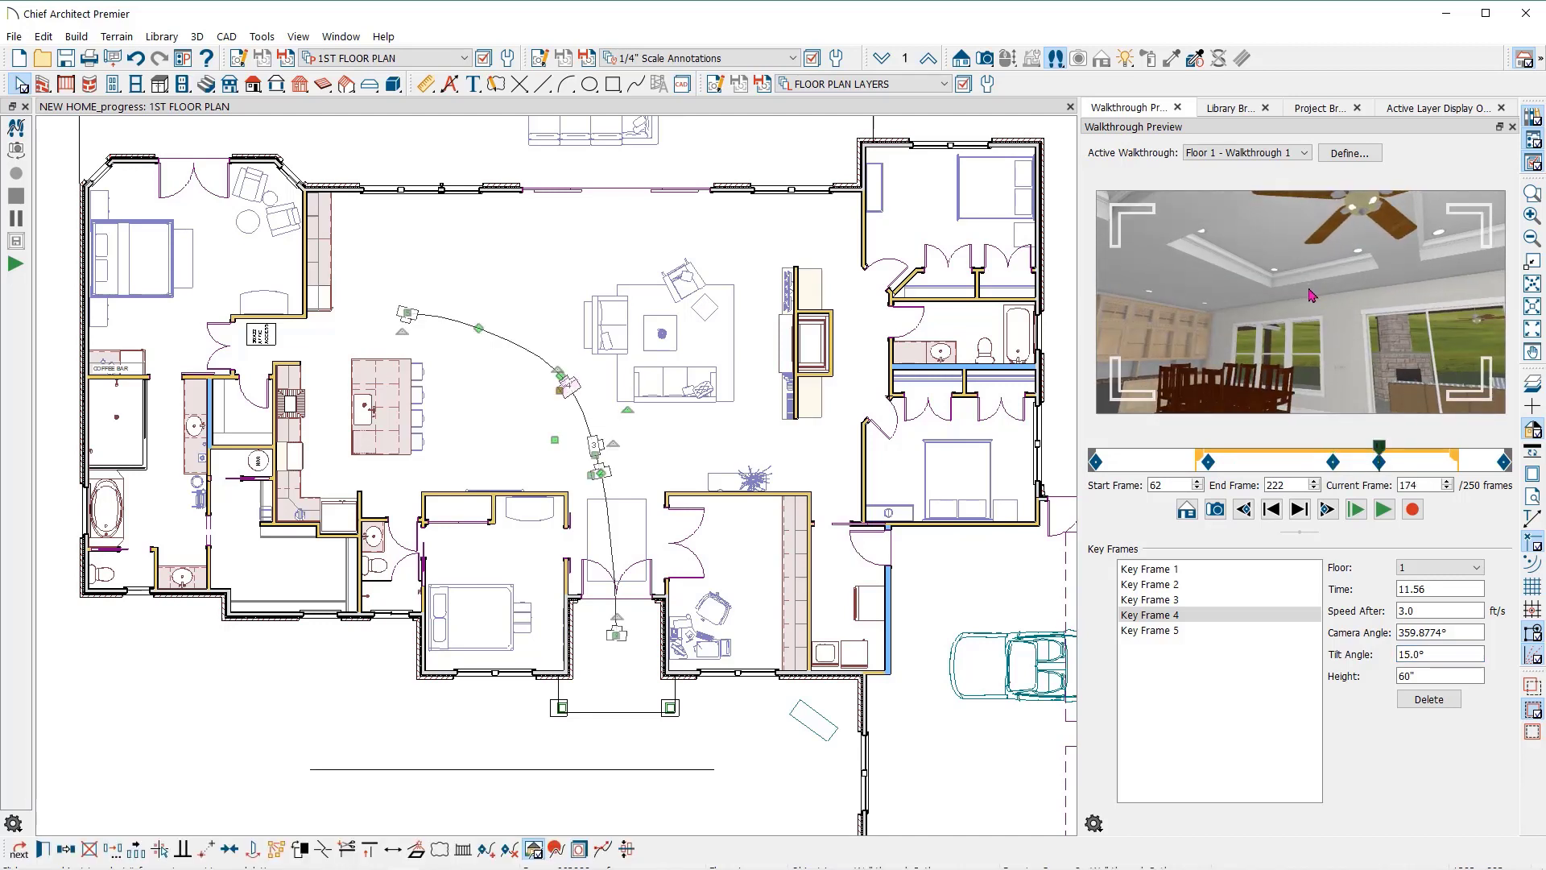
pyautogui.moveTo(1310, 295)
pyautogui.mouseDown()
pyautogui.moveTo(1307, 283)
pyautogui.moveTo(1308, 309)
pyautogui.mouseUp()
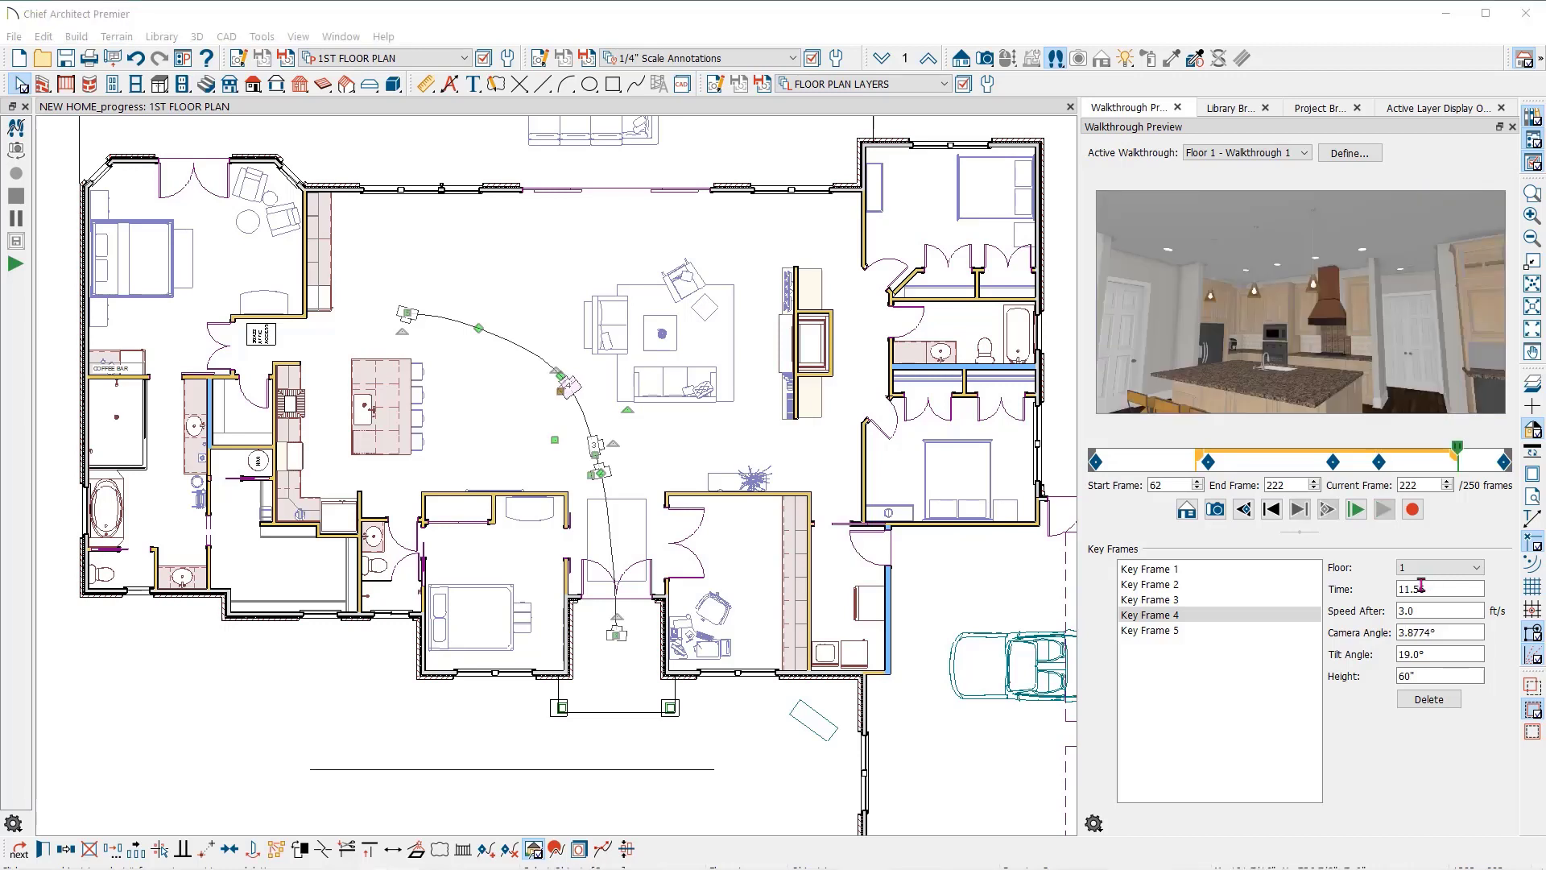
pyautogui.doubleClick(1441, 658)
pyautogui.write('19')
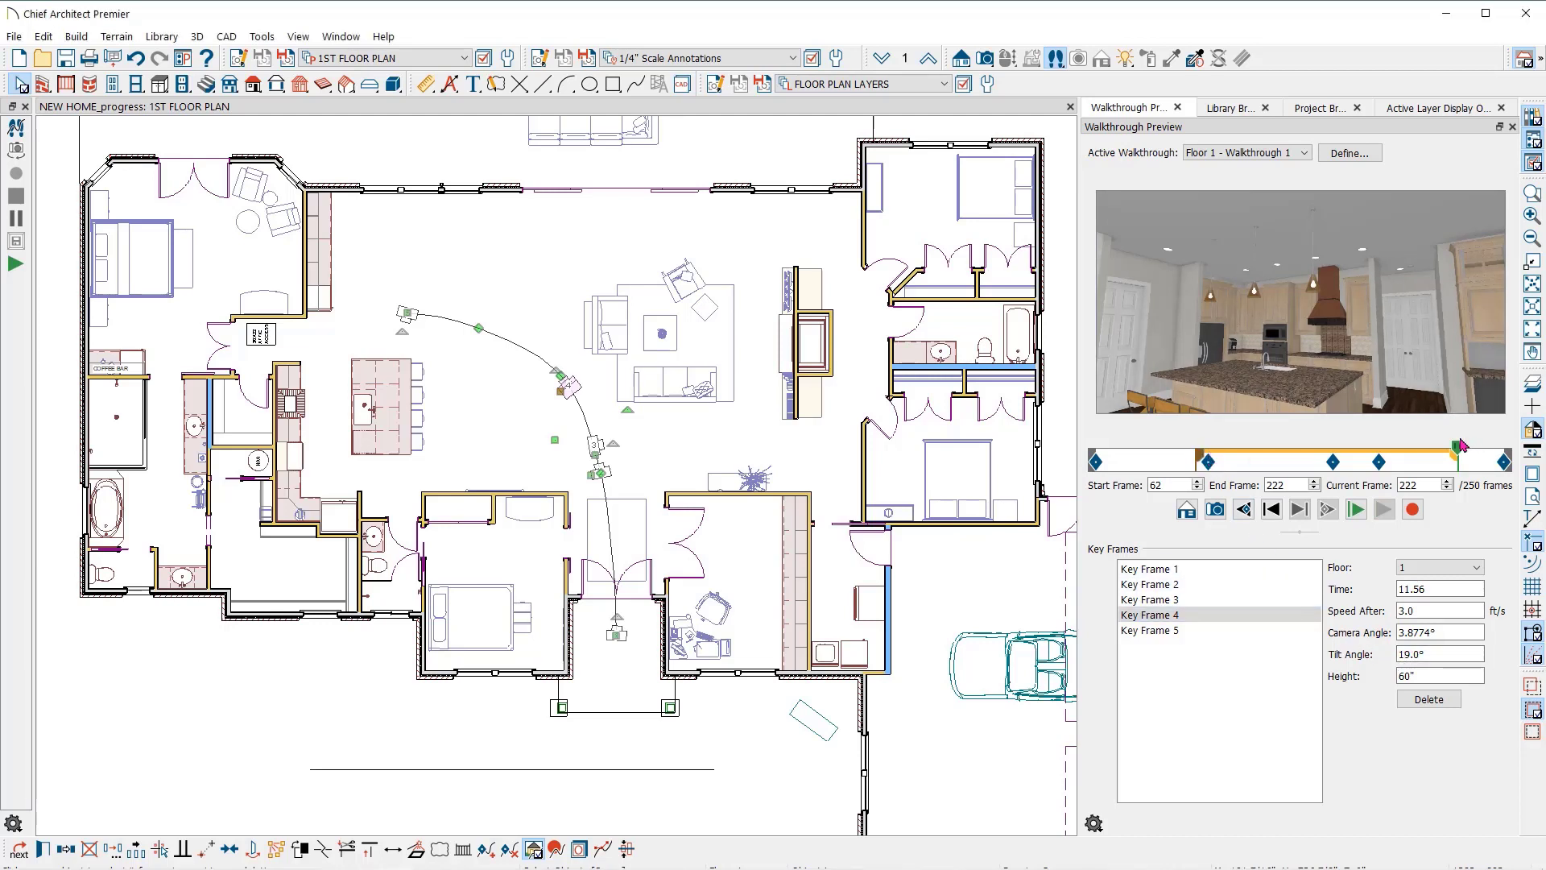
pyautogui.moveTo(1458, 446); pyautogui.dragTo(1197, 449)
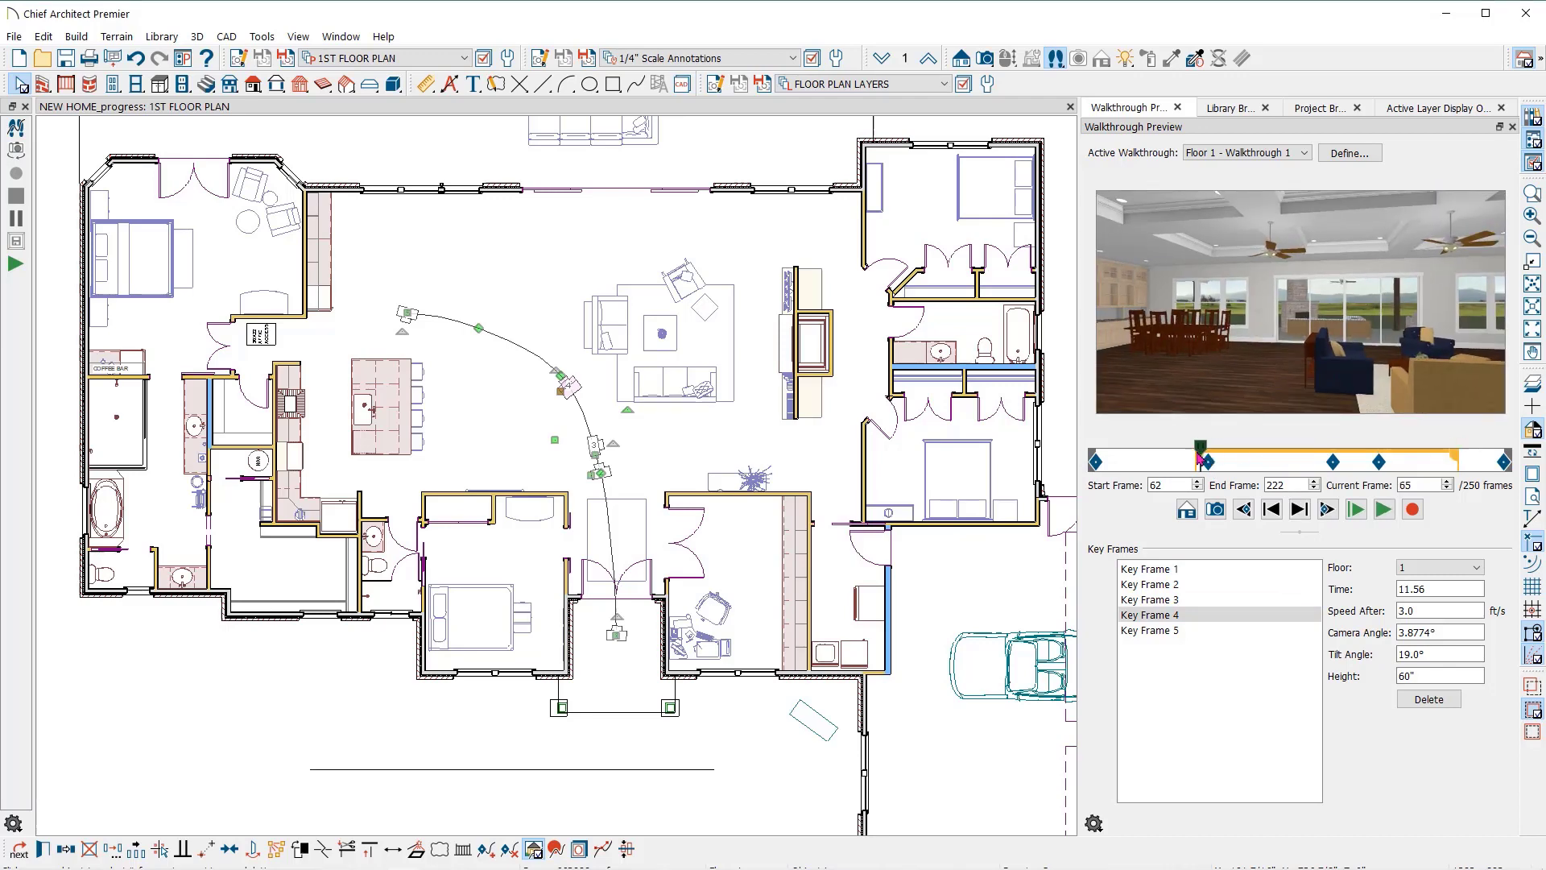
# Step: Play the walkthrough preview until it ends on the kitchen island at frame 250
pyautogui.click(1384, 510)
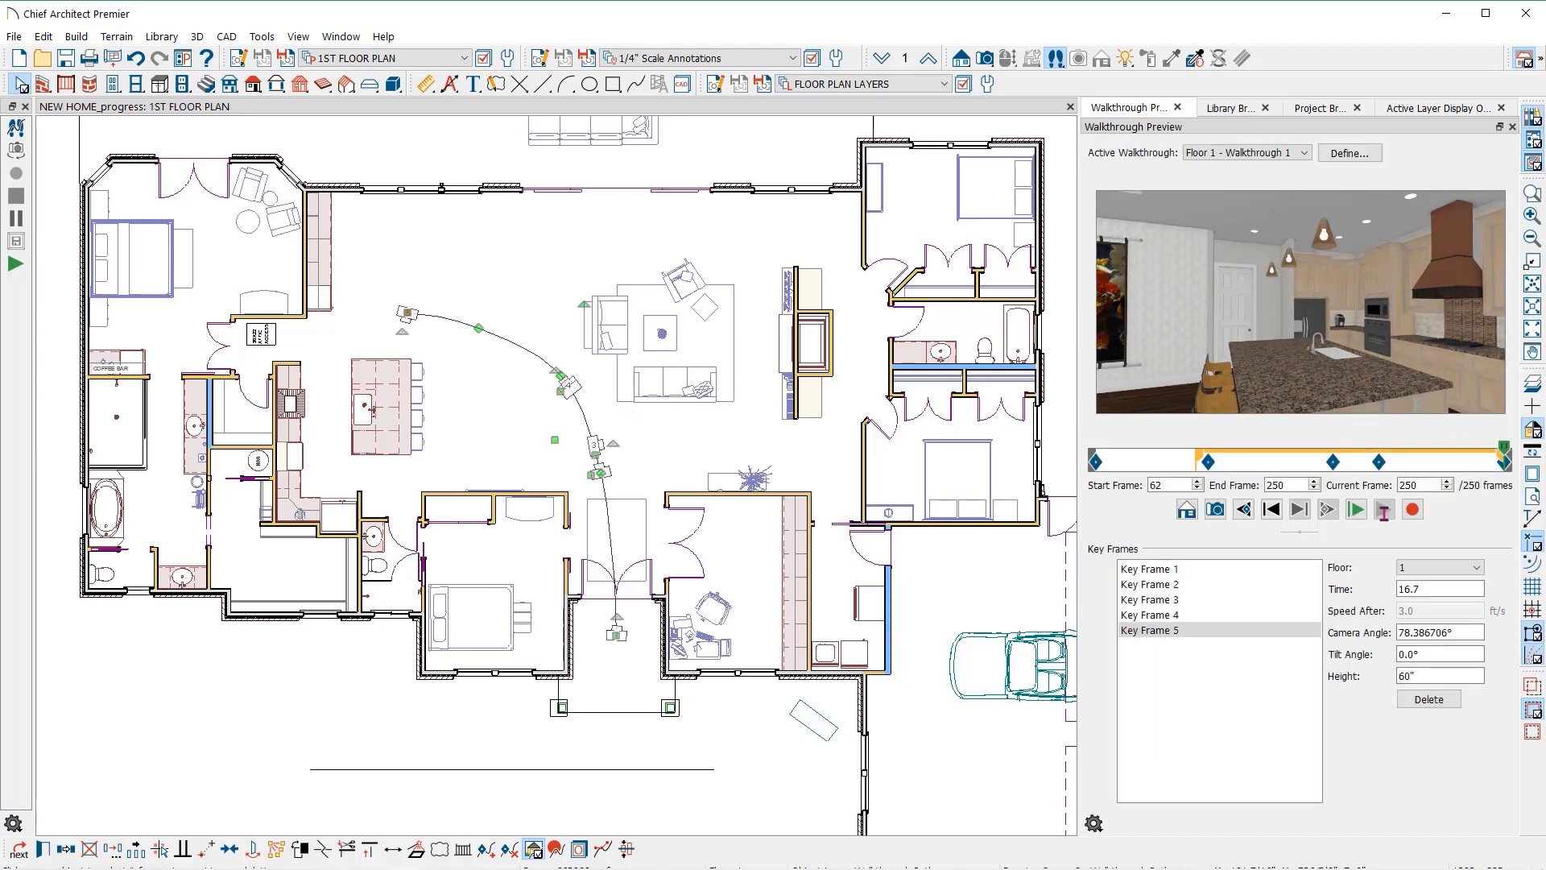
# Step: Stop playback, accept the default 1280x720 recording options, and save the video as TEST 1.wmv
pyautogui.click(1383, 510)
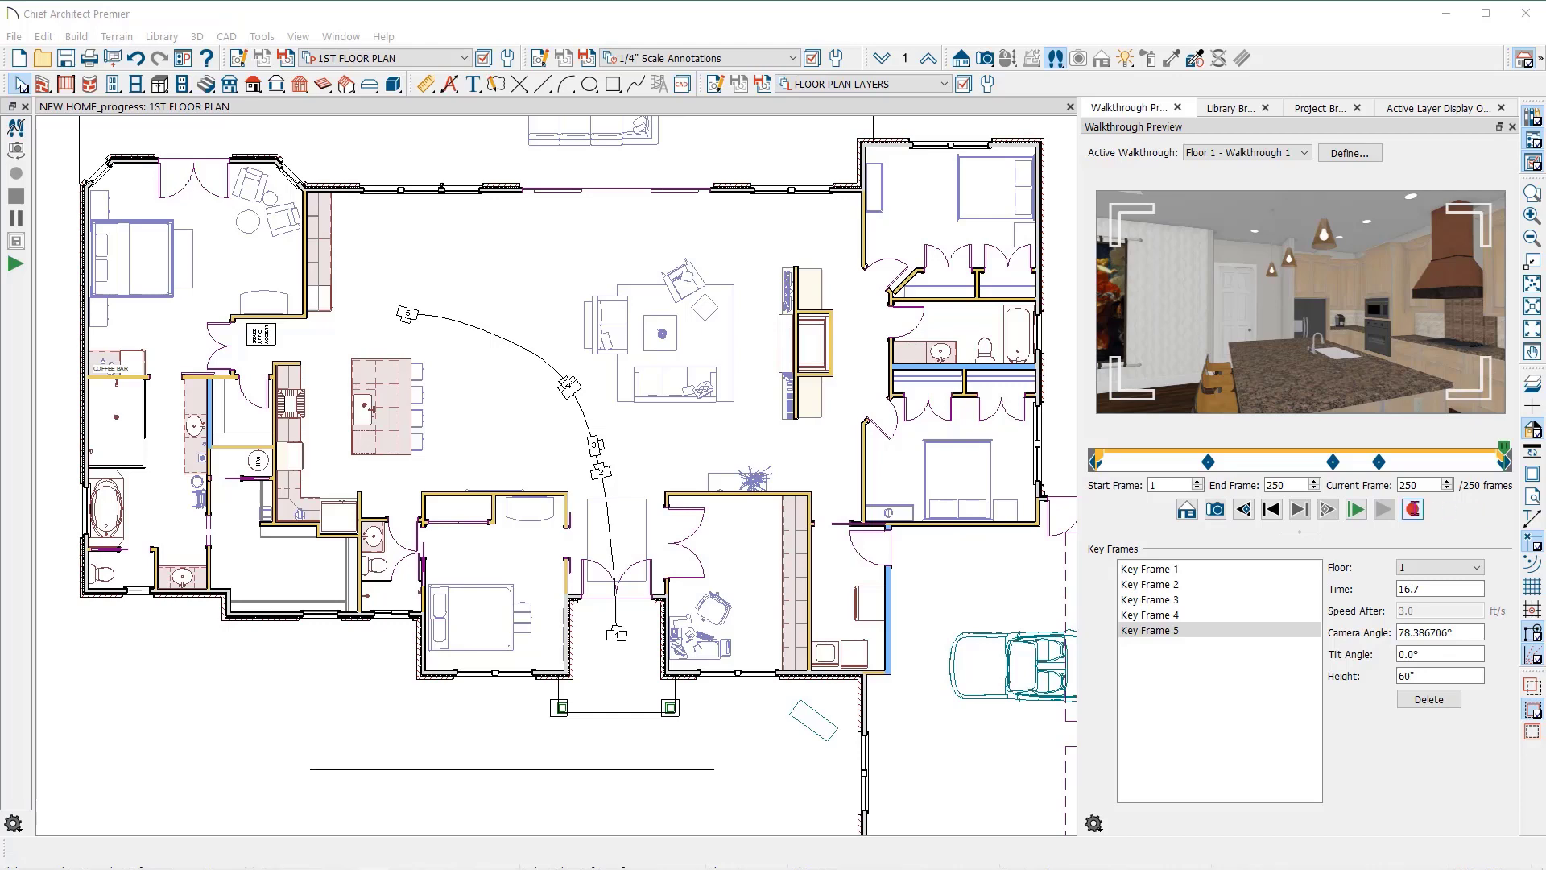
pyautogui.click(1412, 509)
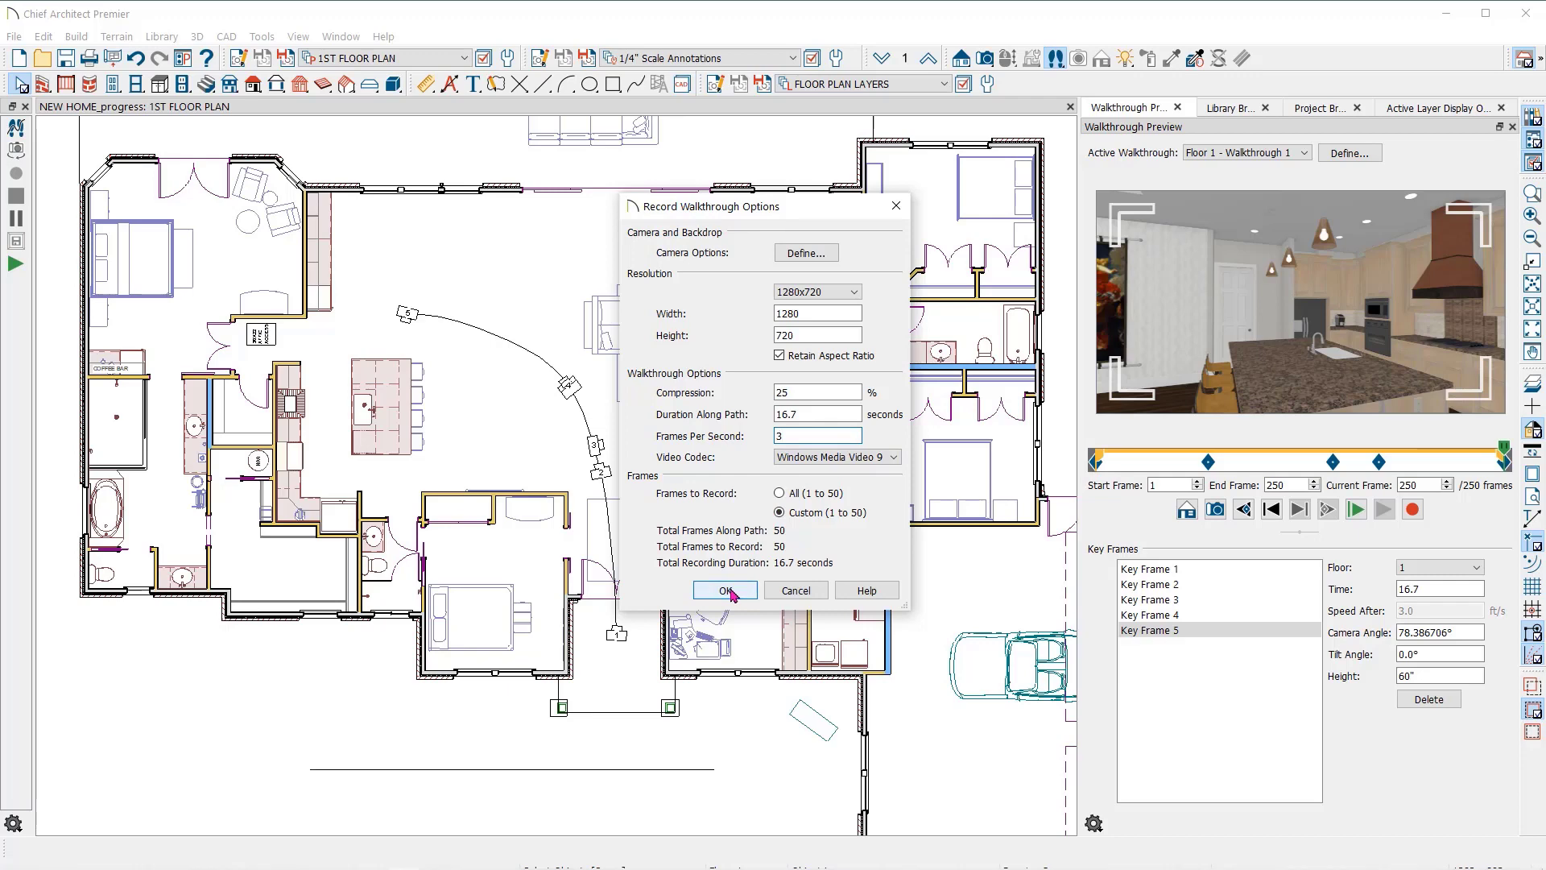
pyautogui.click(726, 591)
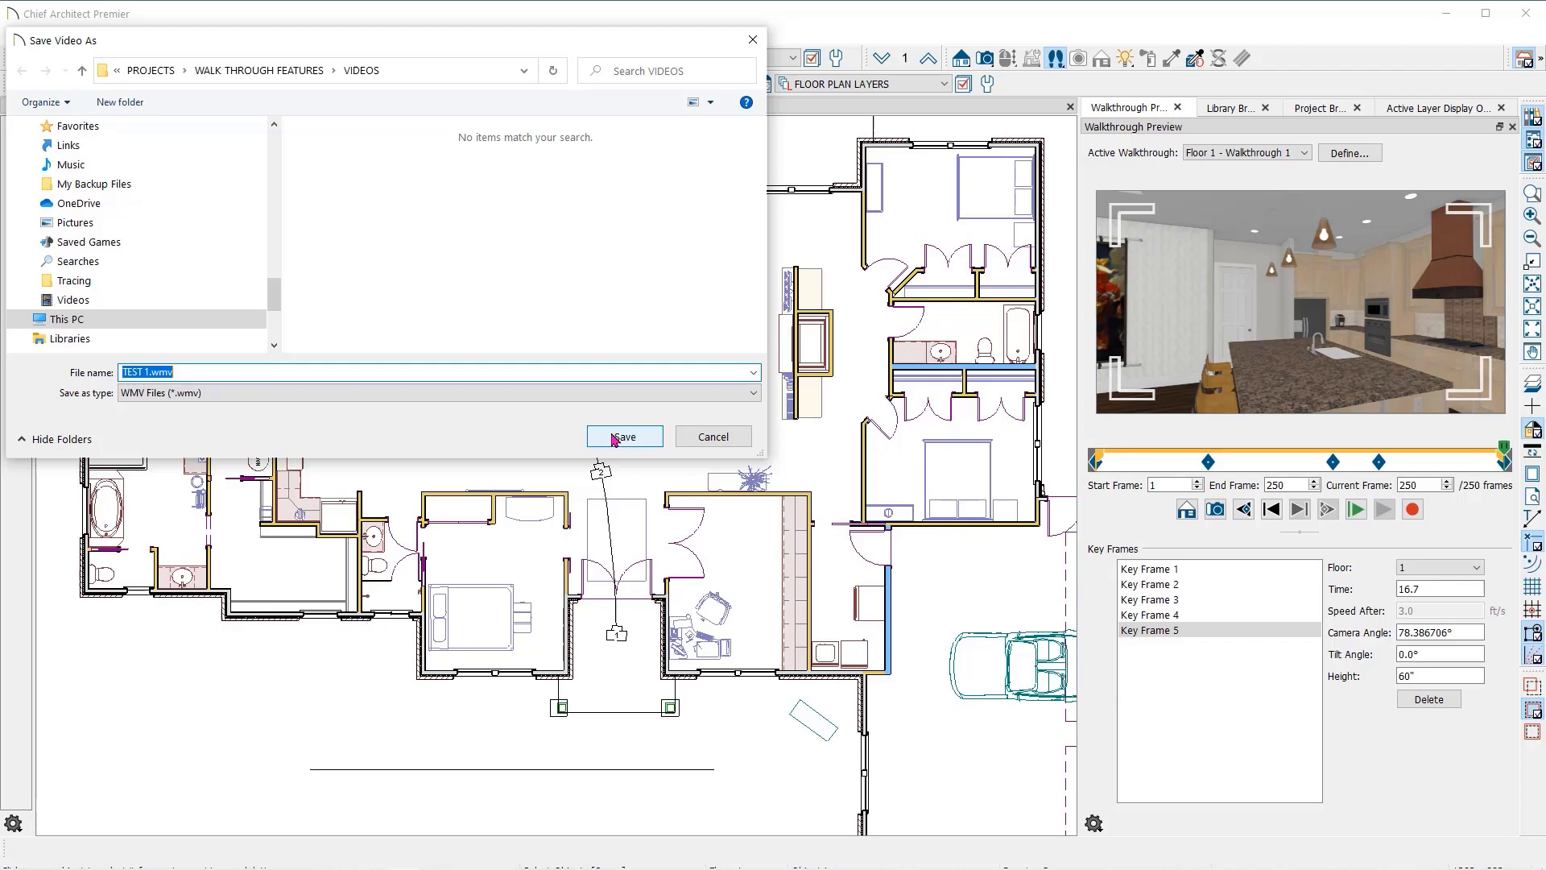
pyautogui.click(615, 439)
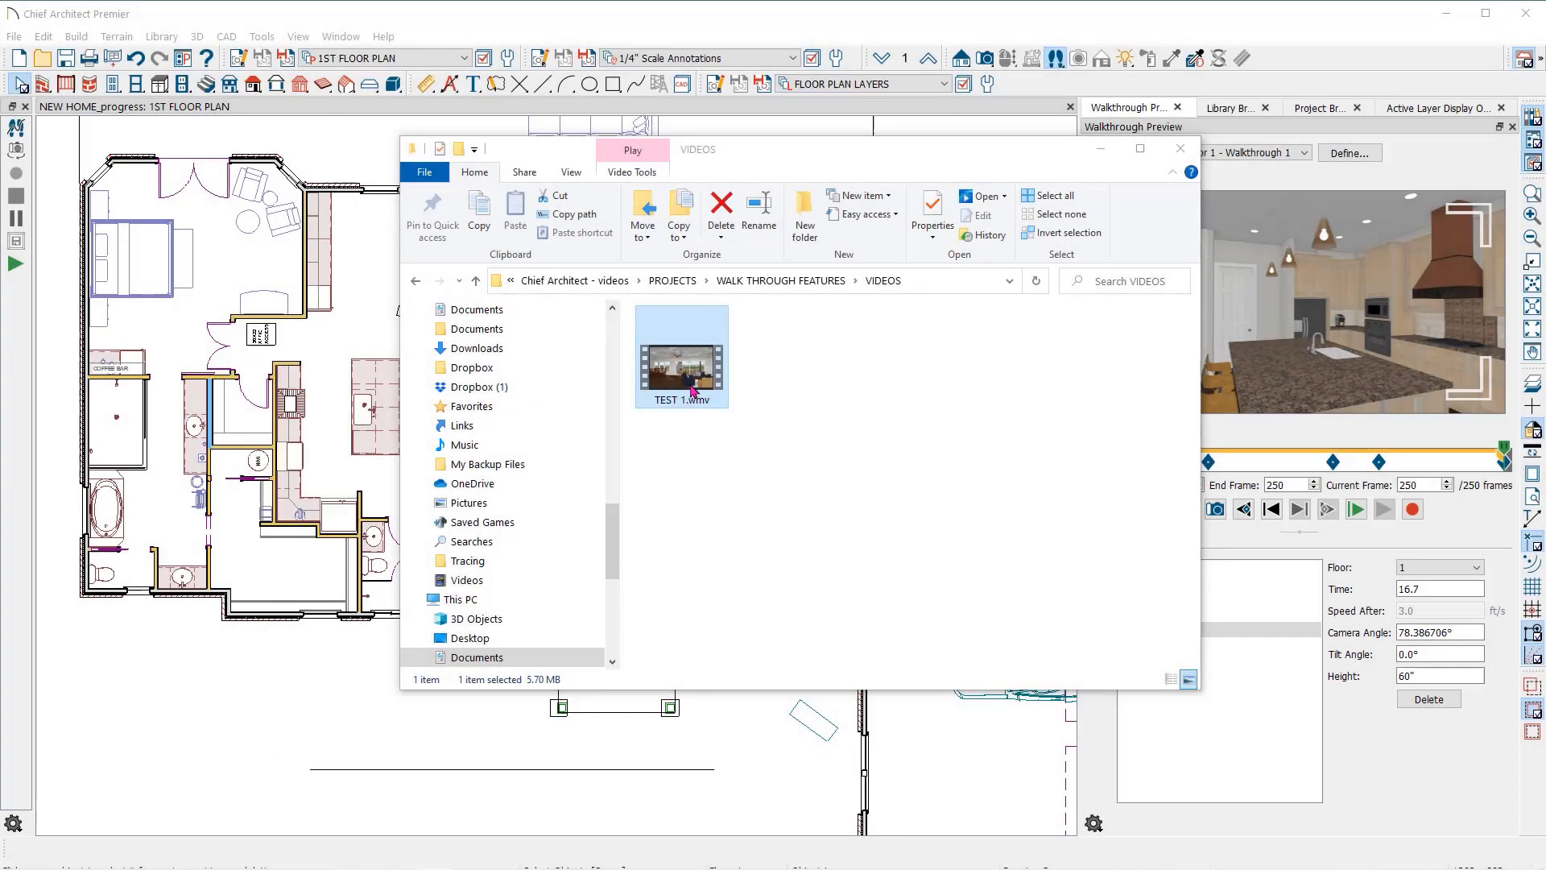
# Step: Play TEST 1.wmv from the VIDEOS folder in Movies & TV
pyautogui.click(693, 391)
pyautogui.doubleClick(693, 390)
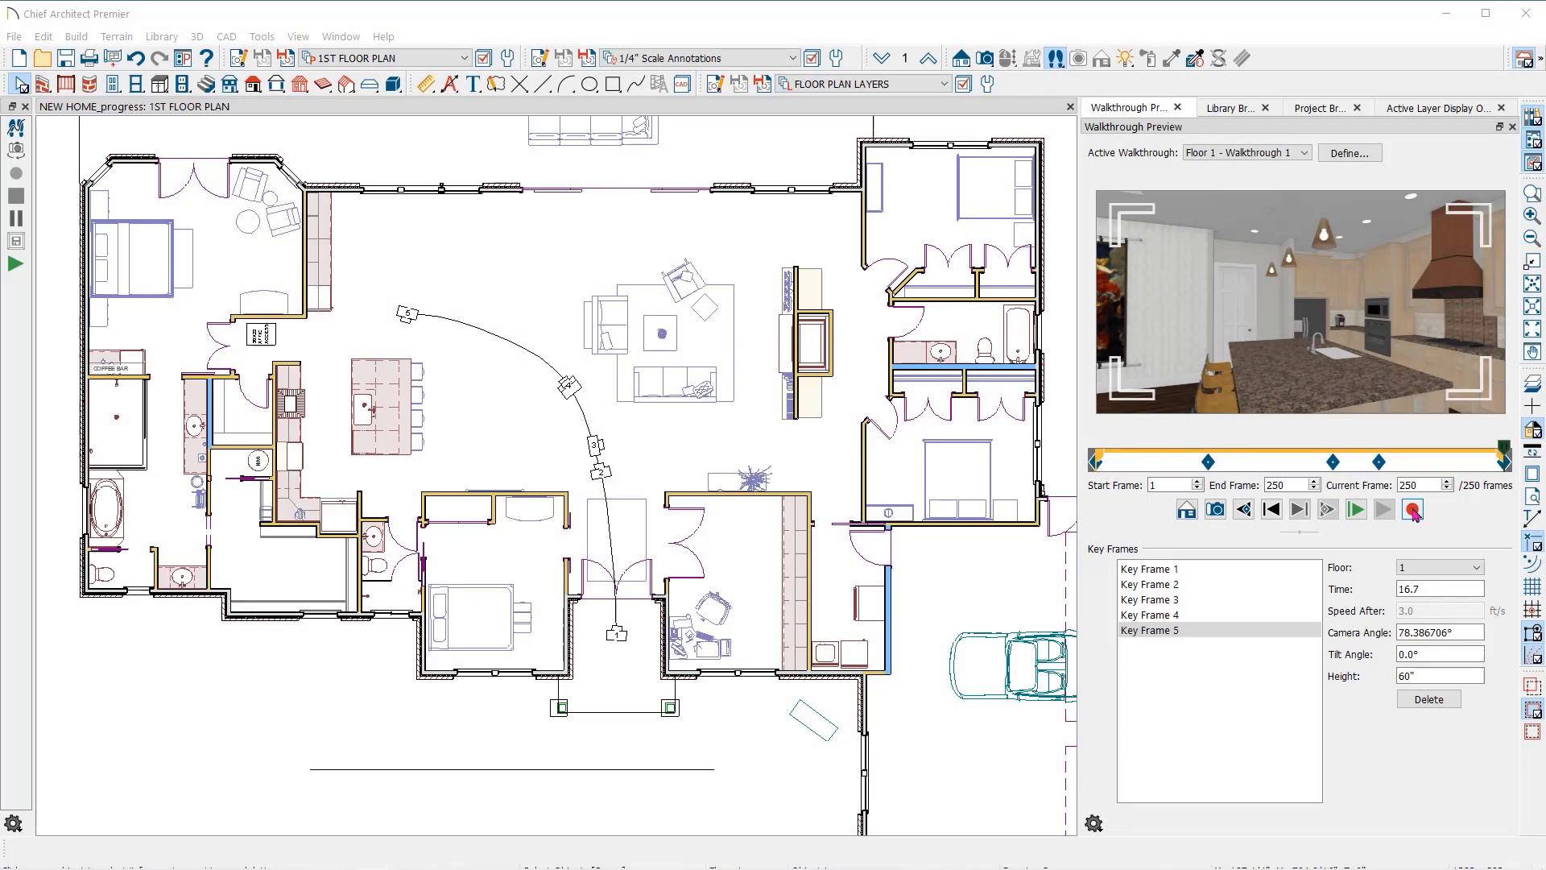
# Step: In Record Walkthrough Options, choose 1920x1080, compression 25 and 30 frames per second, and accept
pyautogui.click(1414, 512)
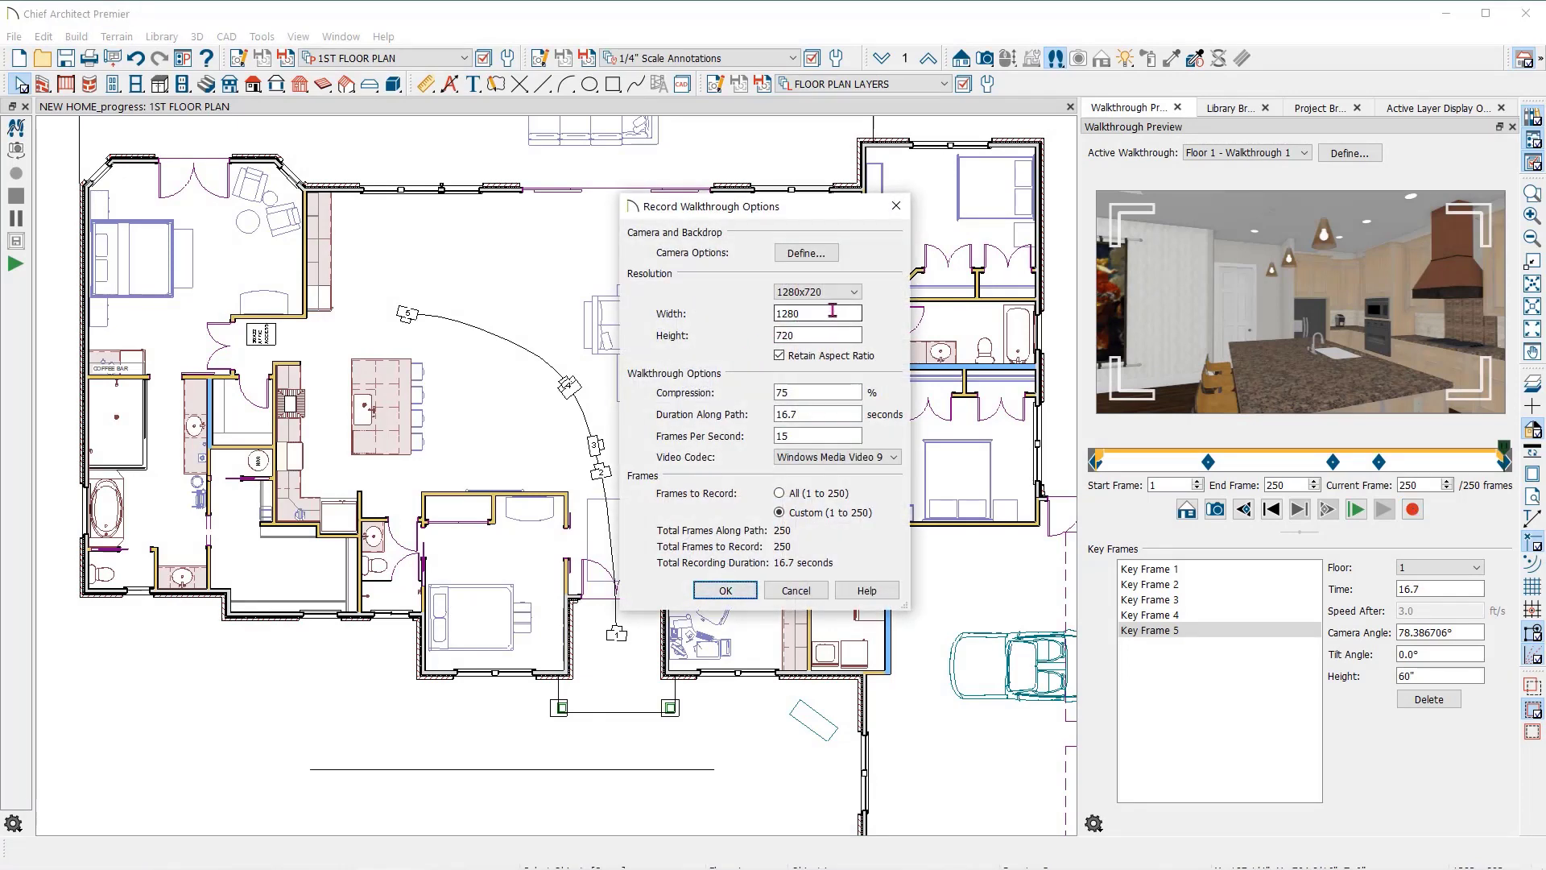
pyautogui.click(847, 298)
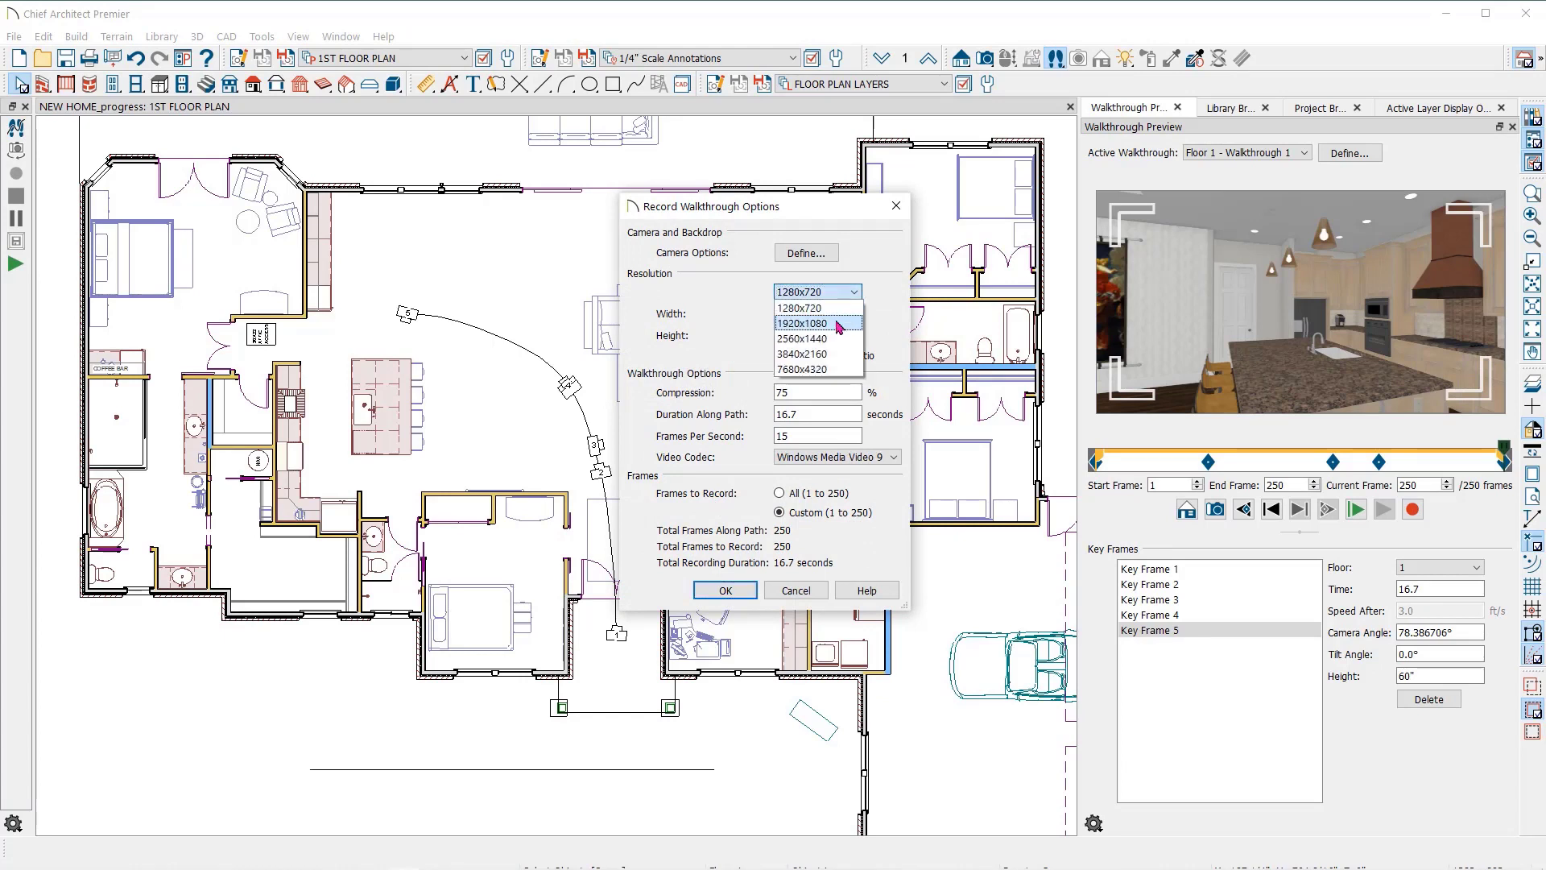
pyautogui.click(840, 326)
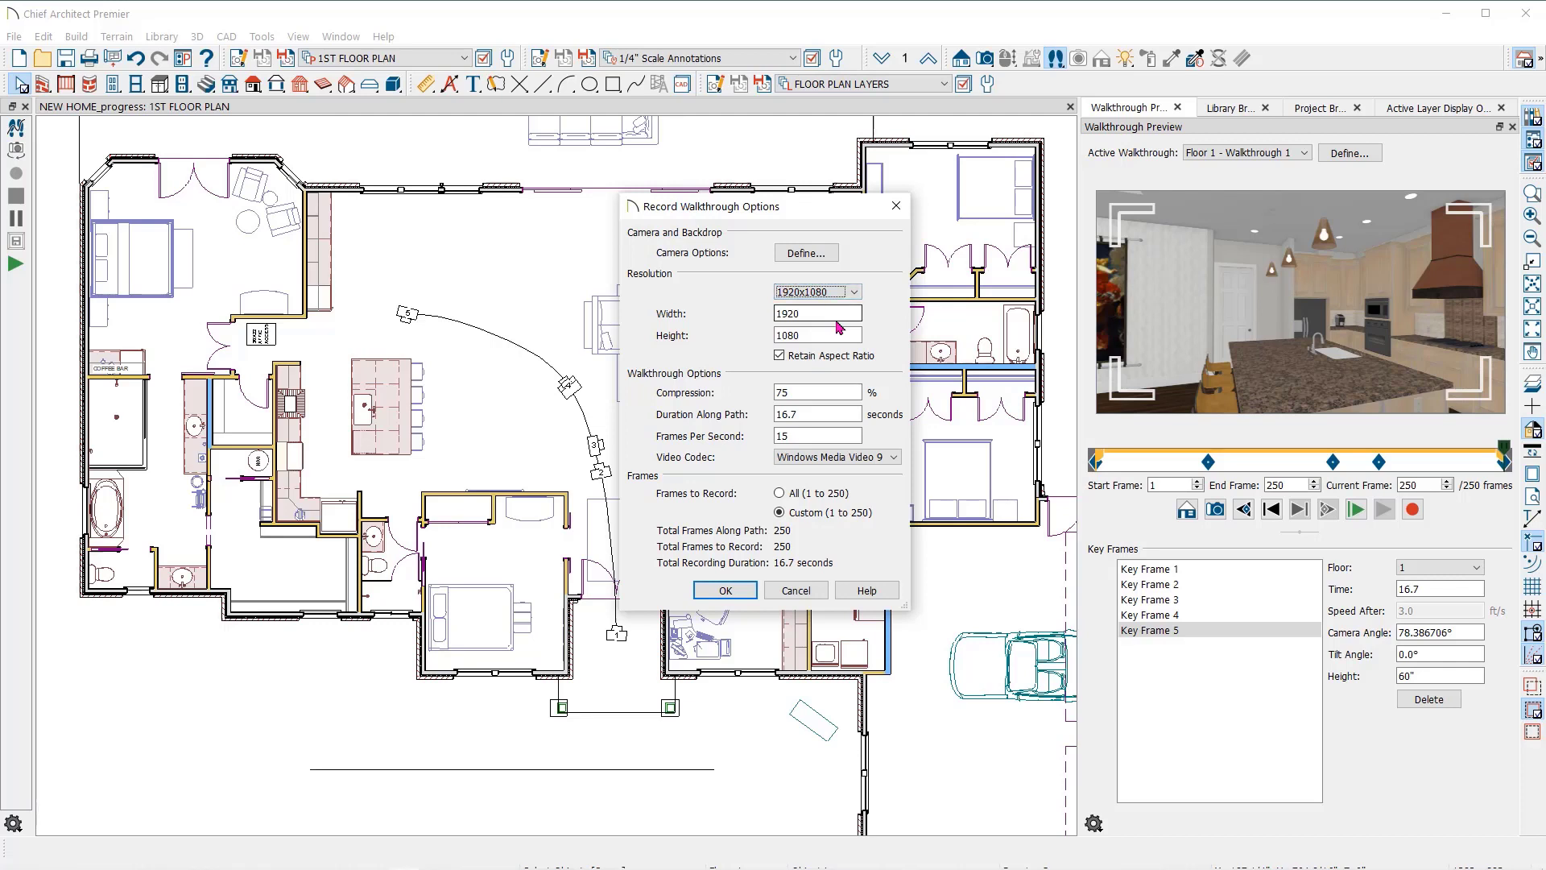
pyautogui.doubleClick(833, 392)
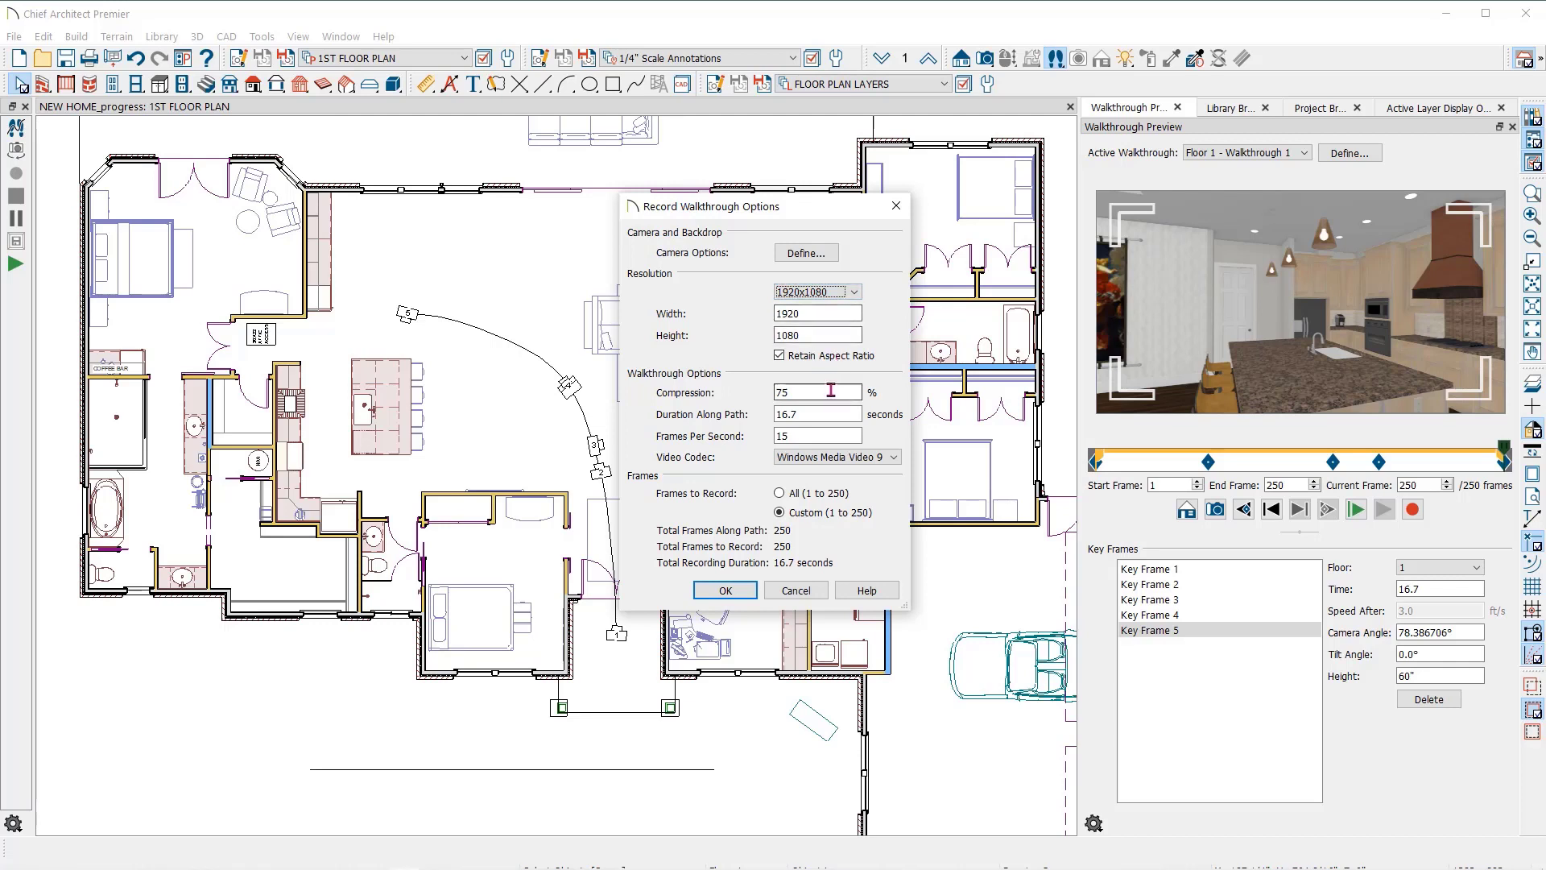
pyautogui.write('25')
pyautogui.click(805, 436)
pyautogui.moveTo(806, 436); pyautogui.dragTo(724, 436)
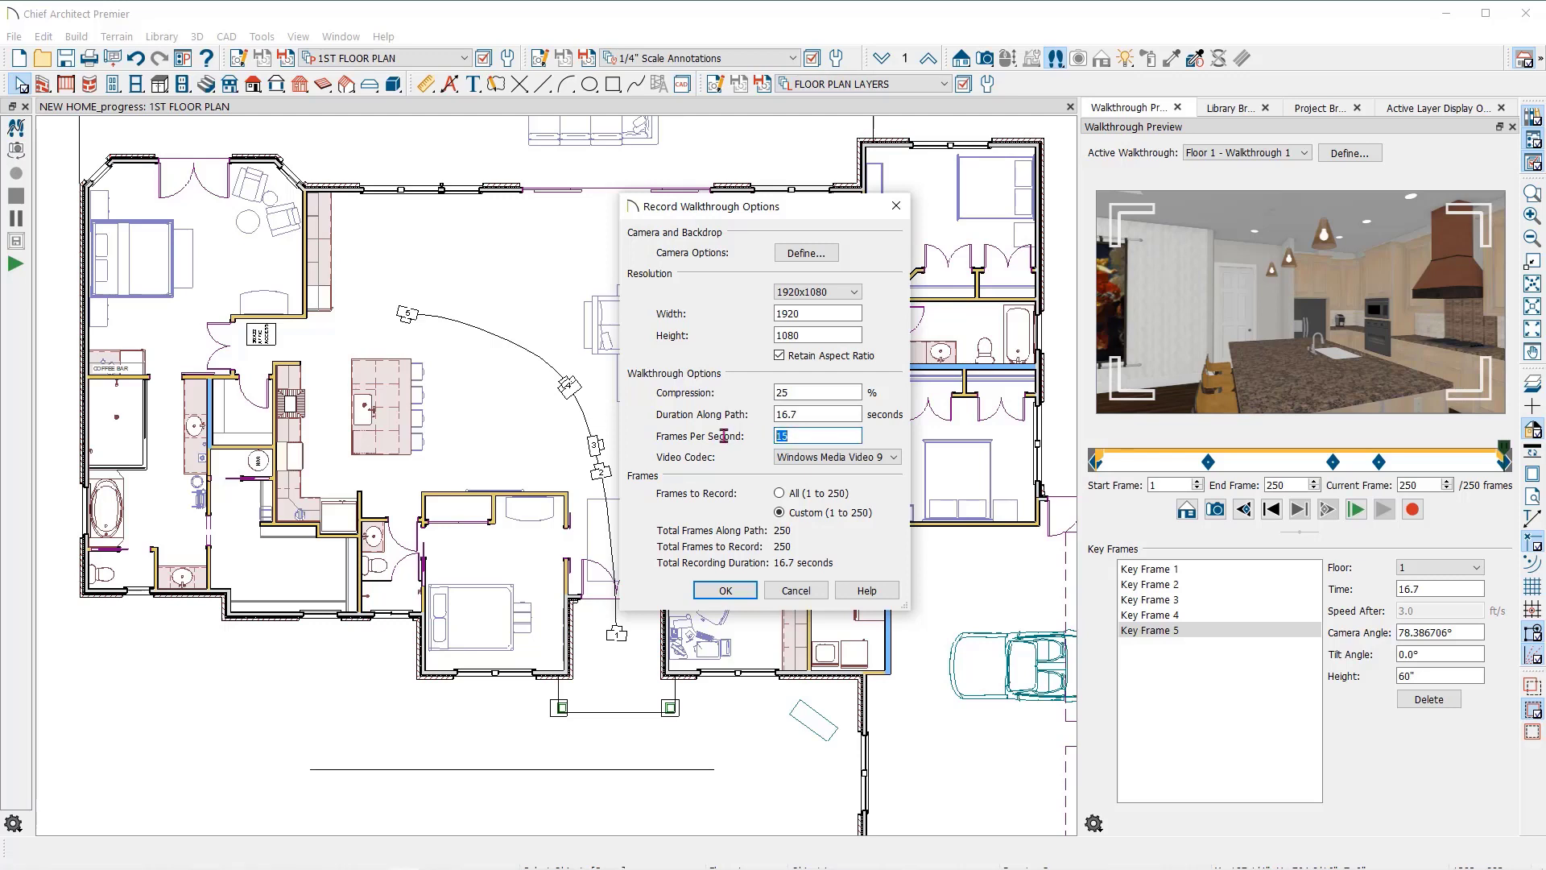
pyautogui.write('30')
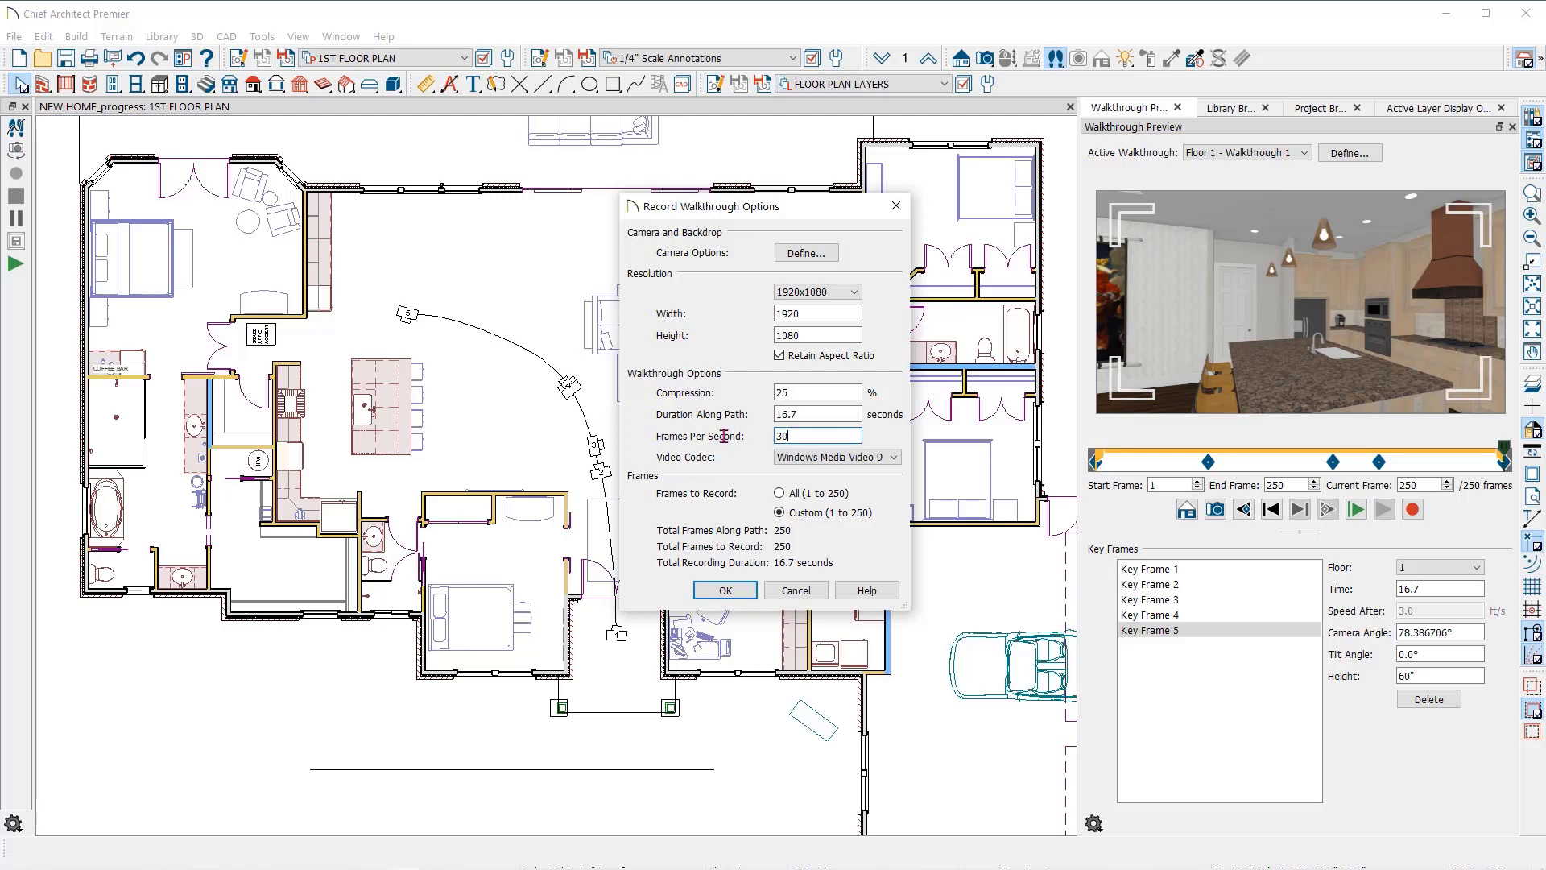
pyautogui.click(724, 592)
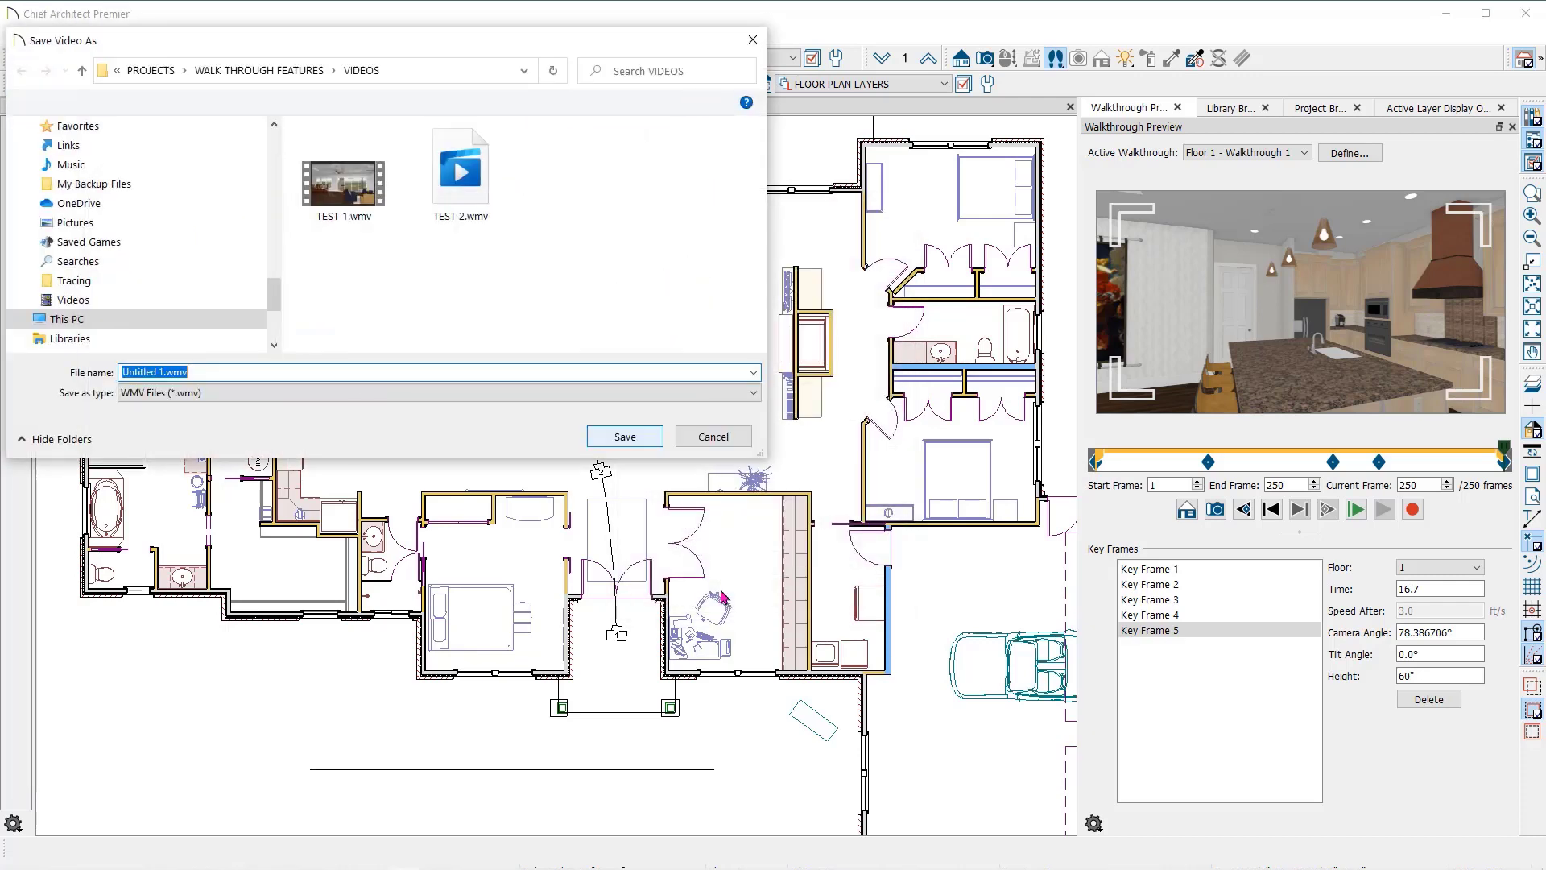
# Step: Save the video over the existing TEST 2.wmv, confirming the replacement so rendering begins
pyautogui.click(460, 173)
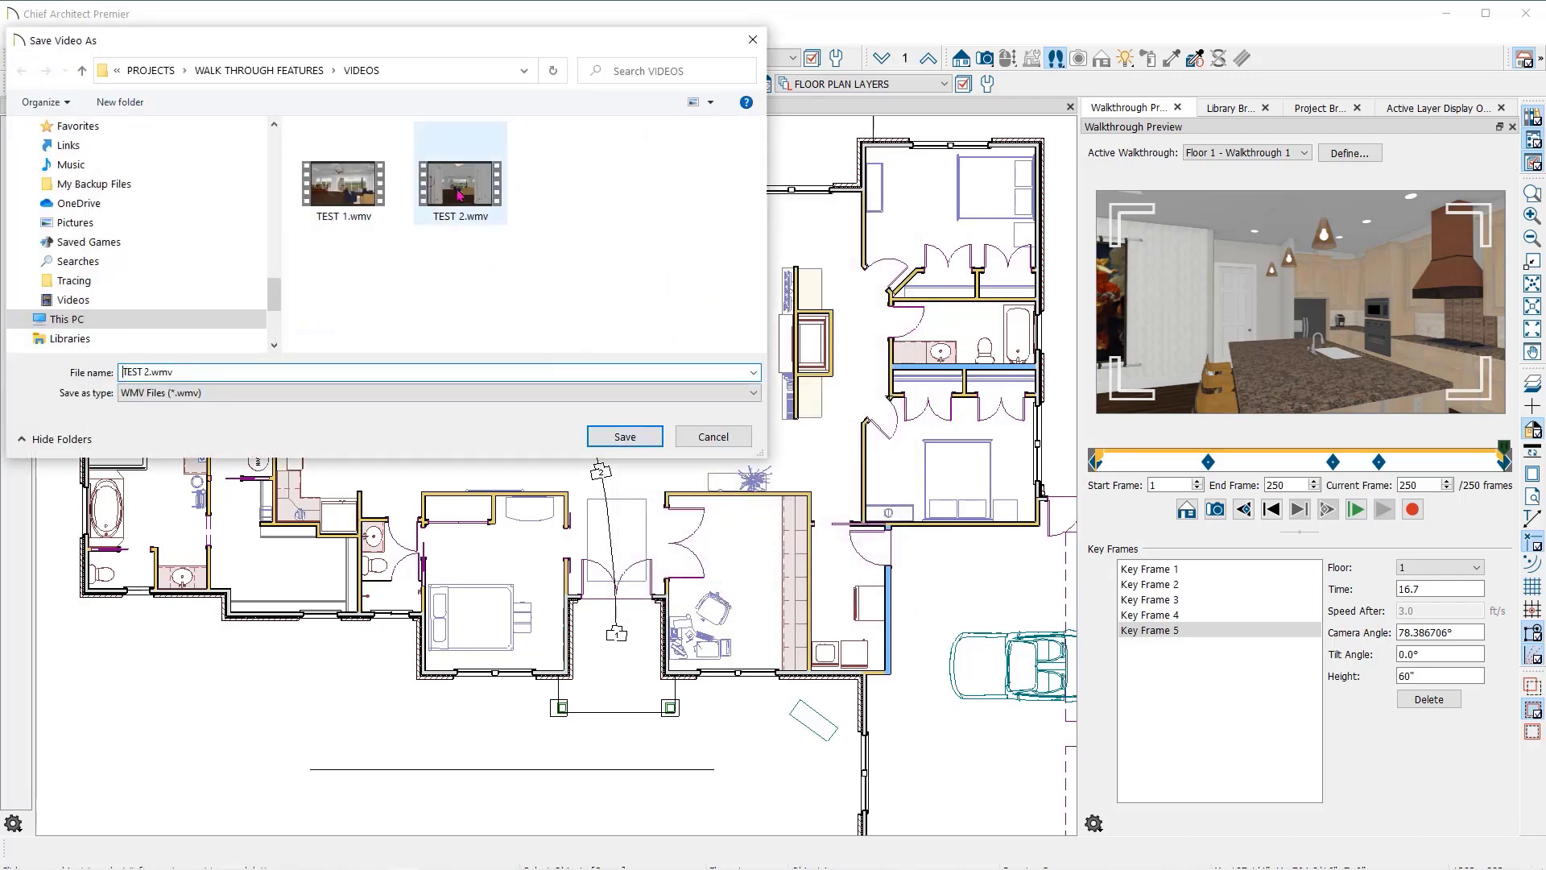
pyautogui.click(636, 437)
pyautogui.click(820, 443)
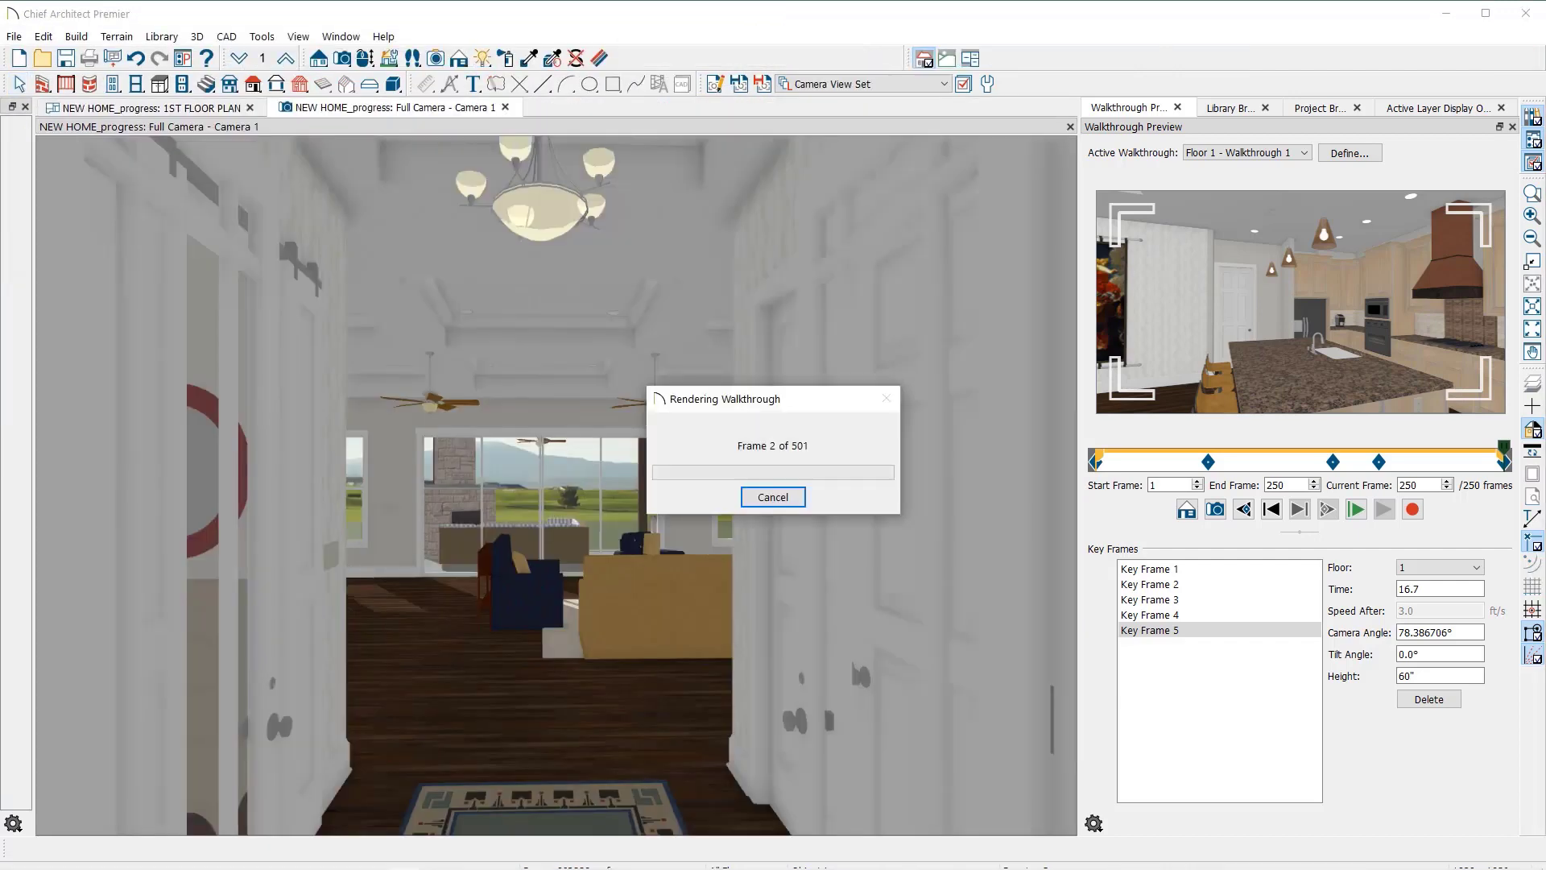